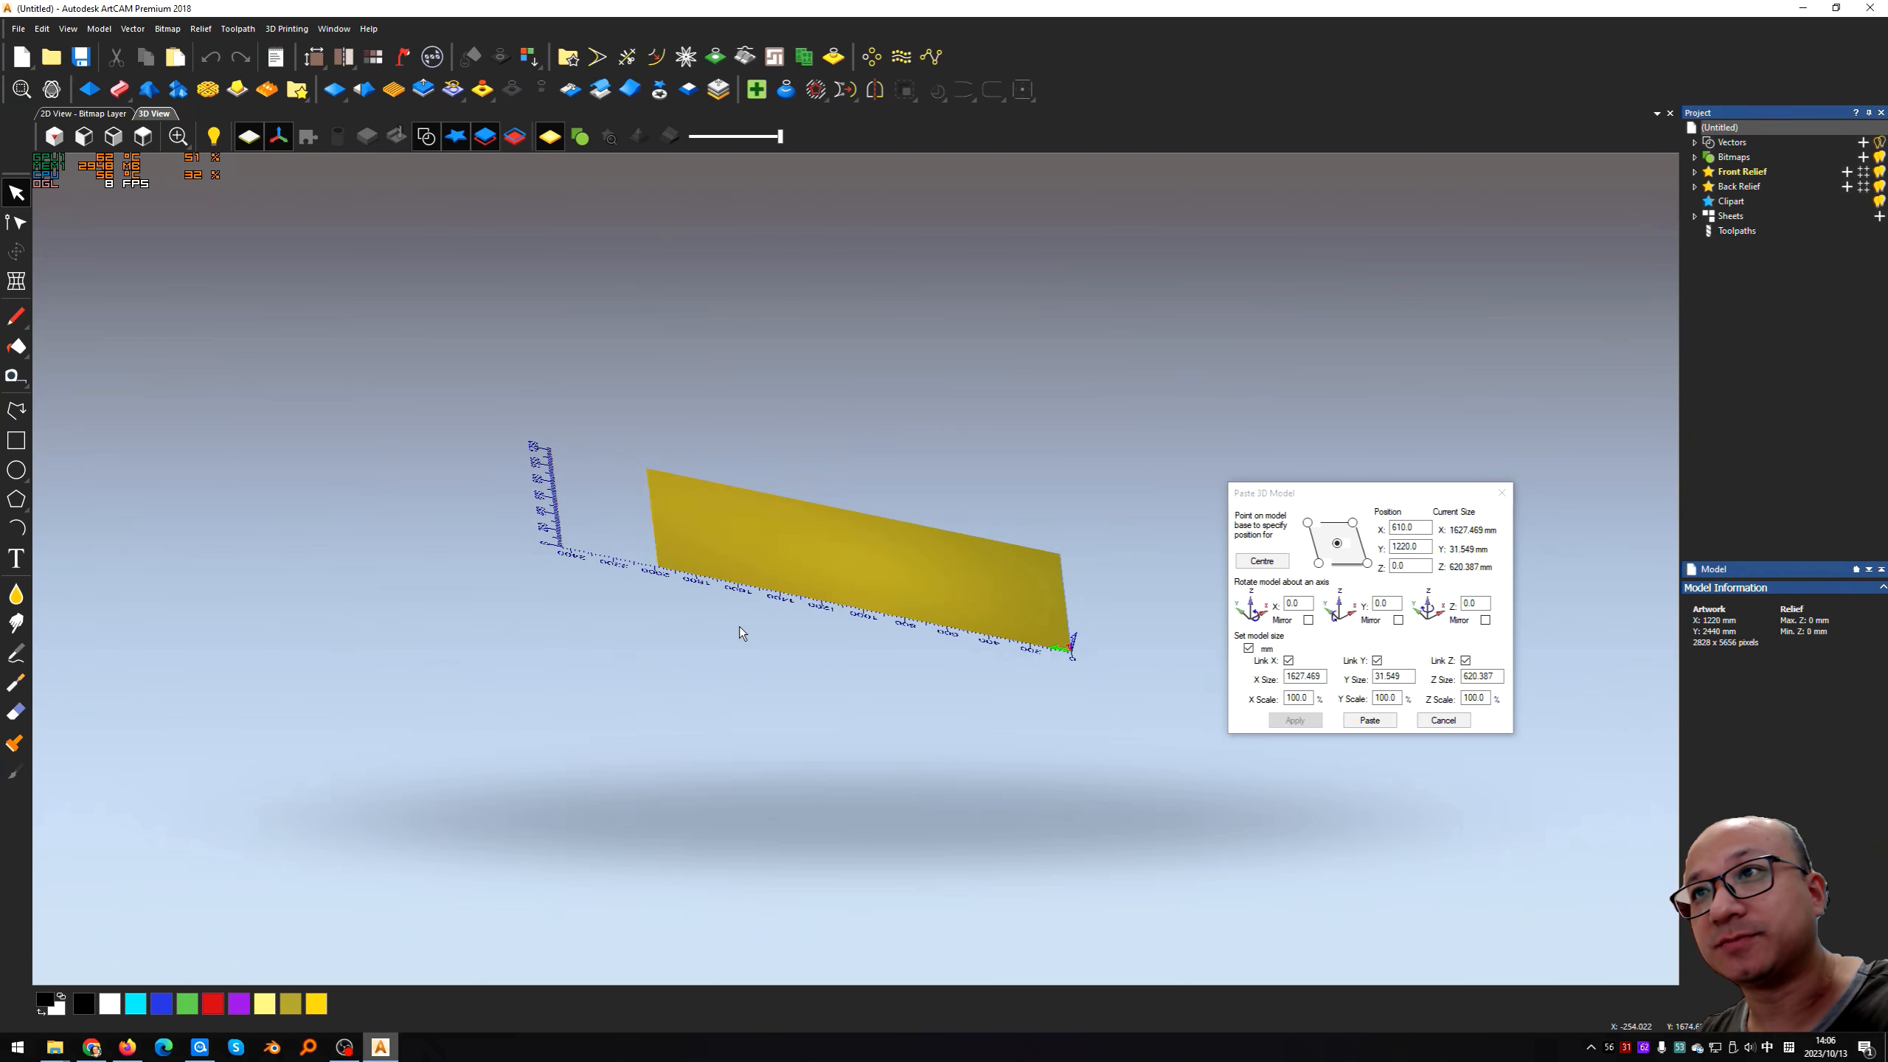
Step: Rotate the imported 3D panel model -90 degrees about the X axis so it lies flat on the artwork
scroll(795, 504, "up", 3)
scroll(832, 543, "up", 4)
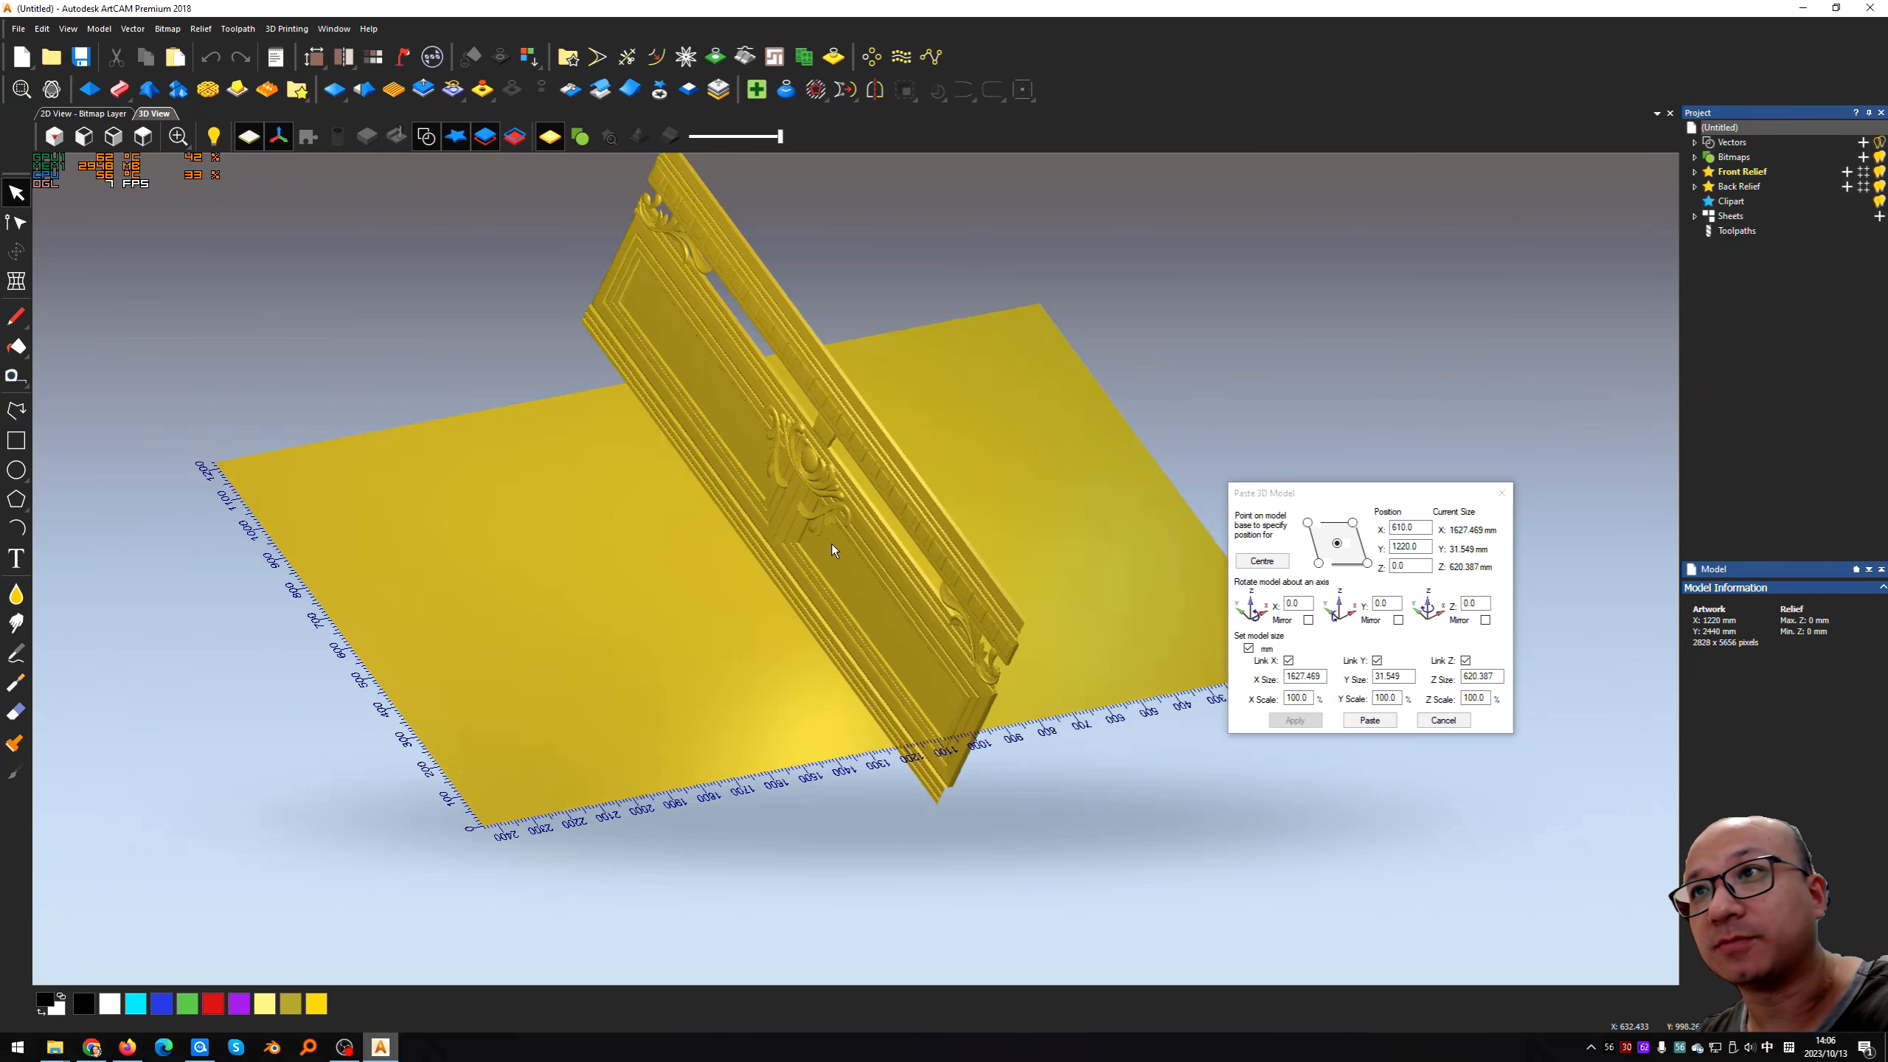
left_click_drag(1035, 481, 877, 640)
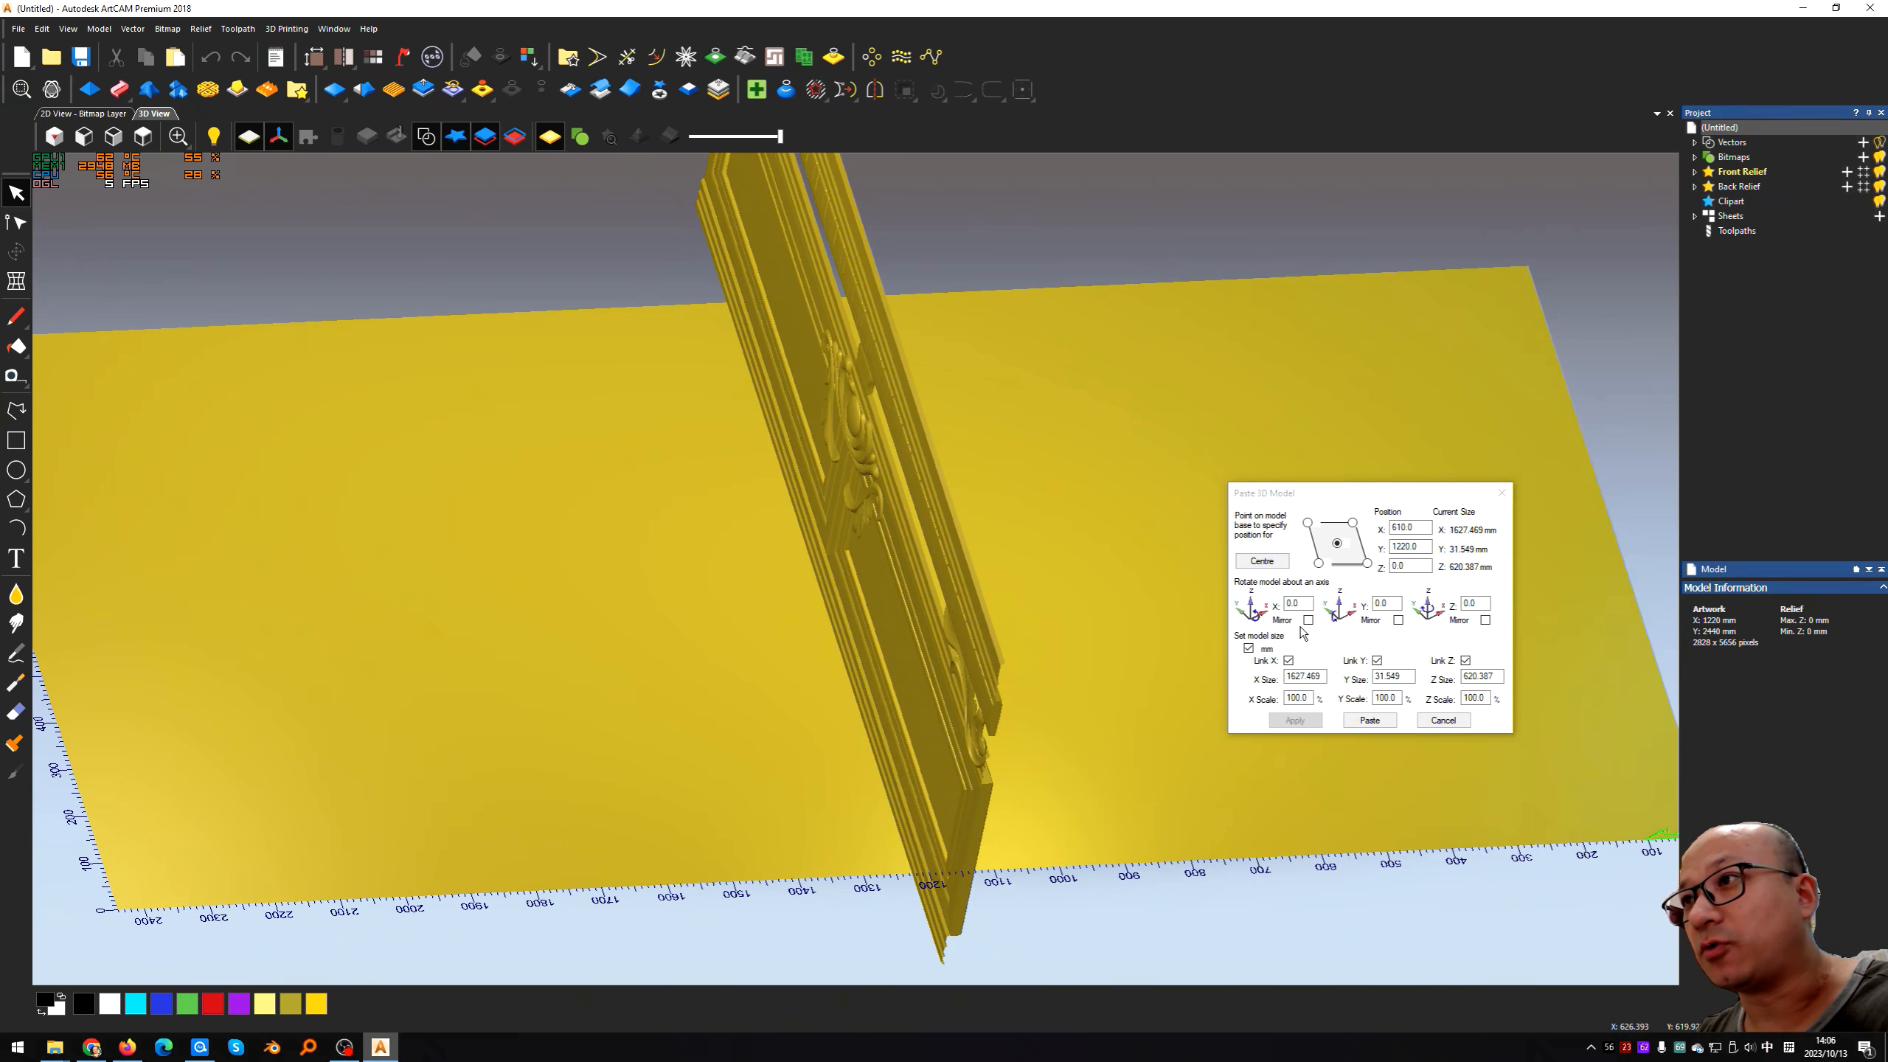
left_click_drag(1046, 697, 829, 632)
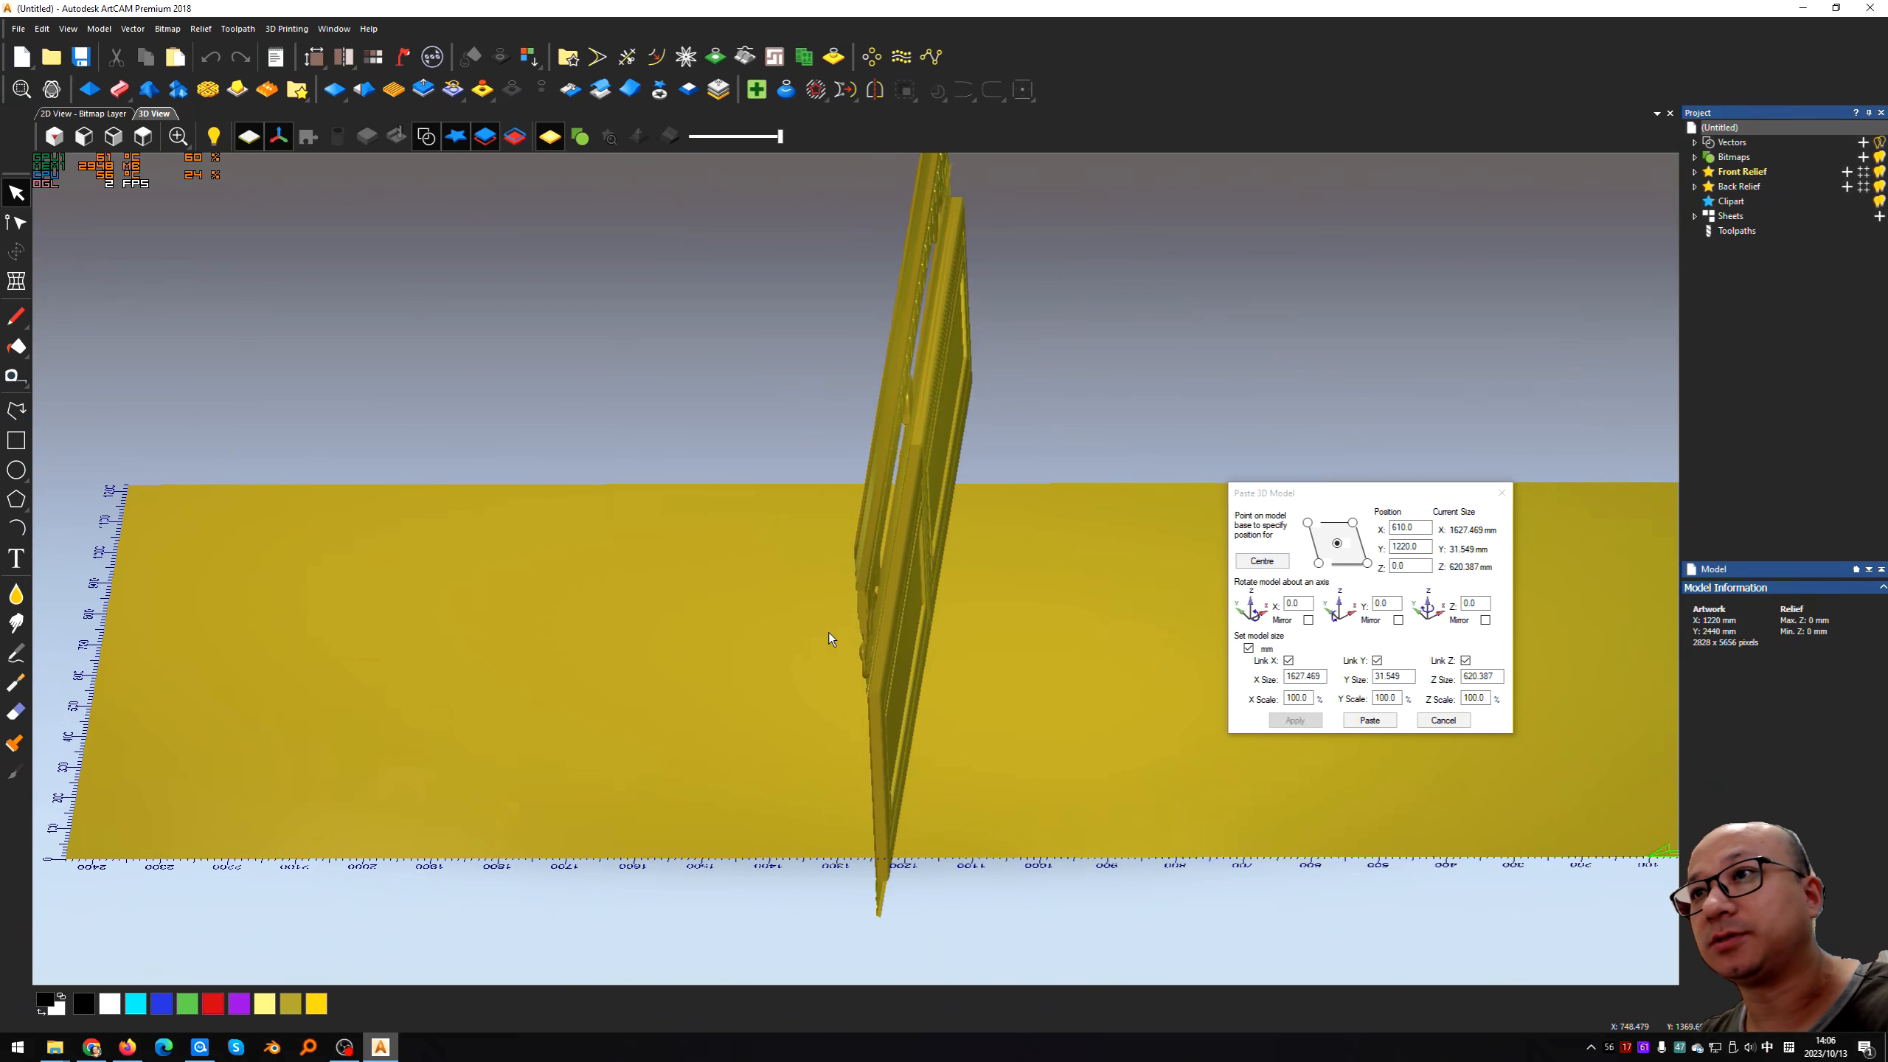
key("0")
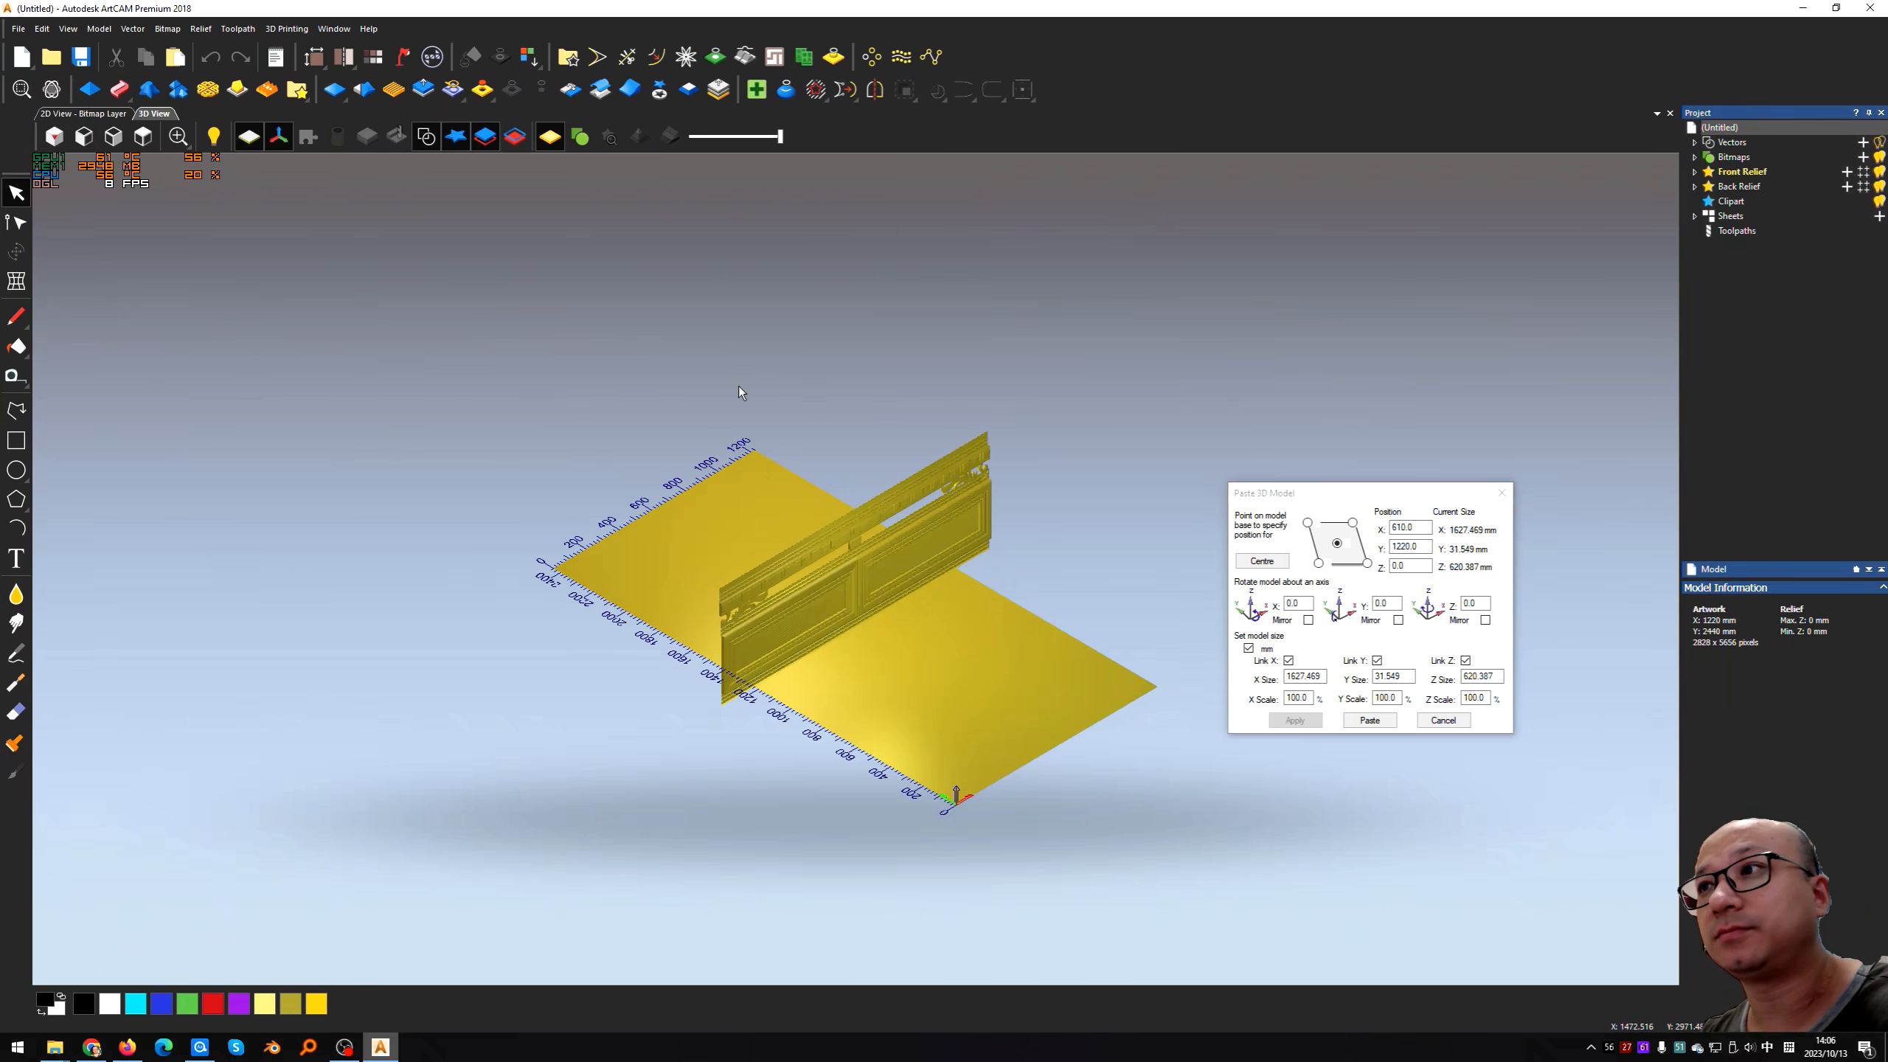
left_click(1294, 604)
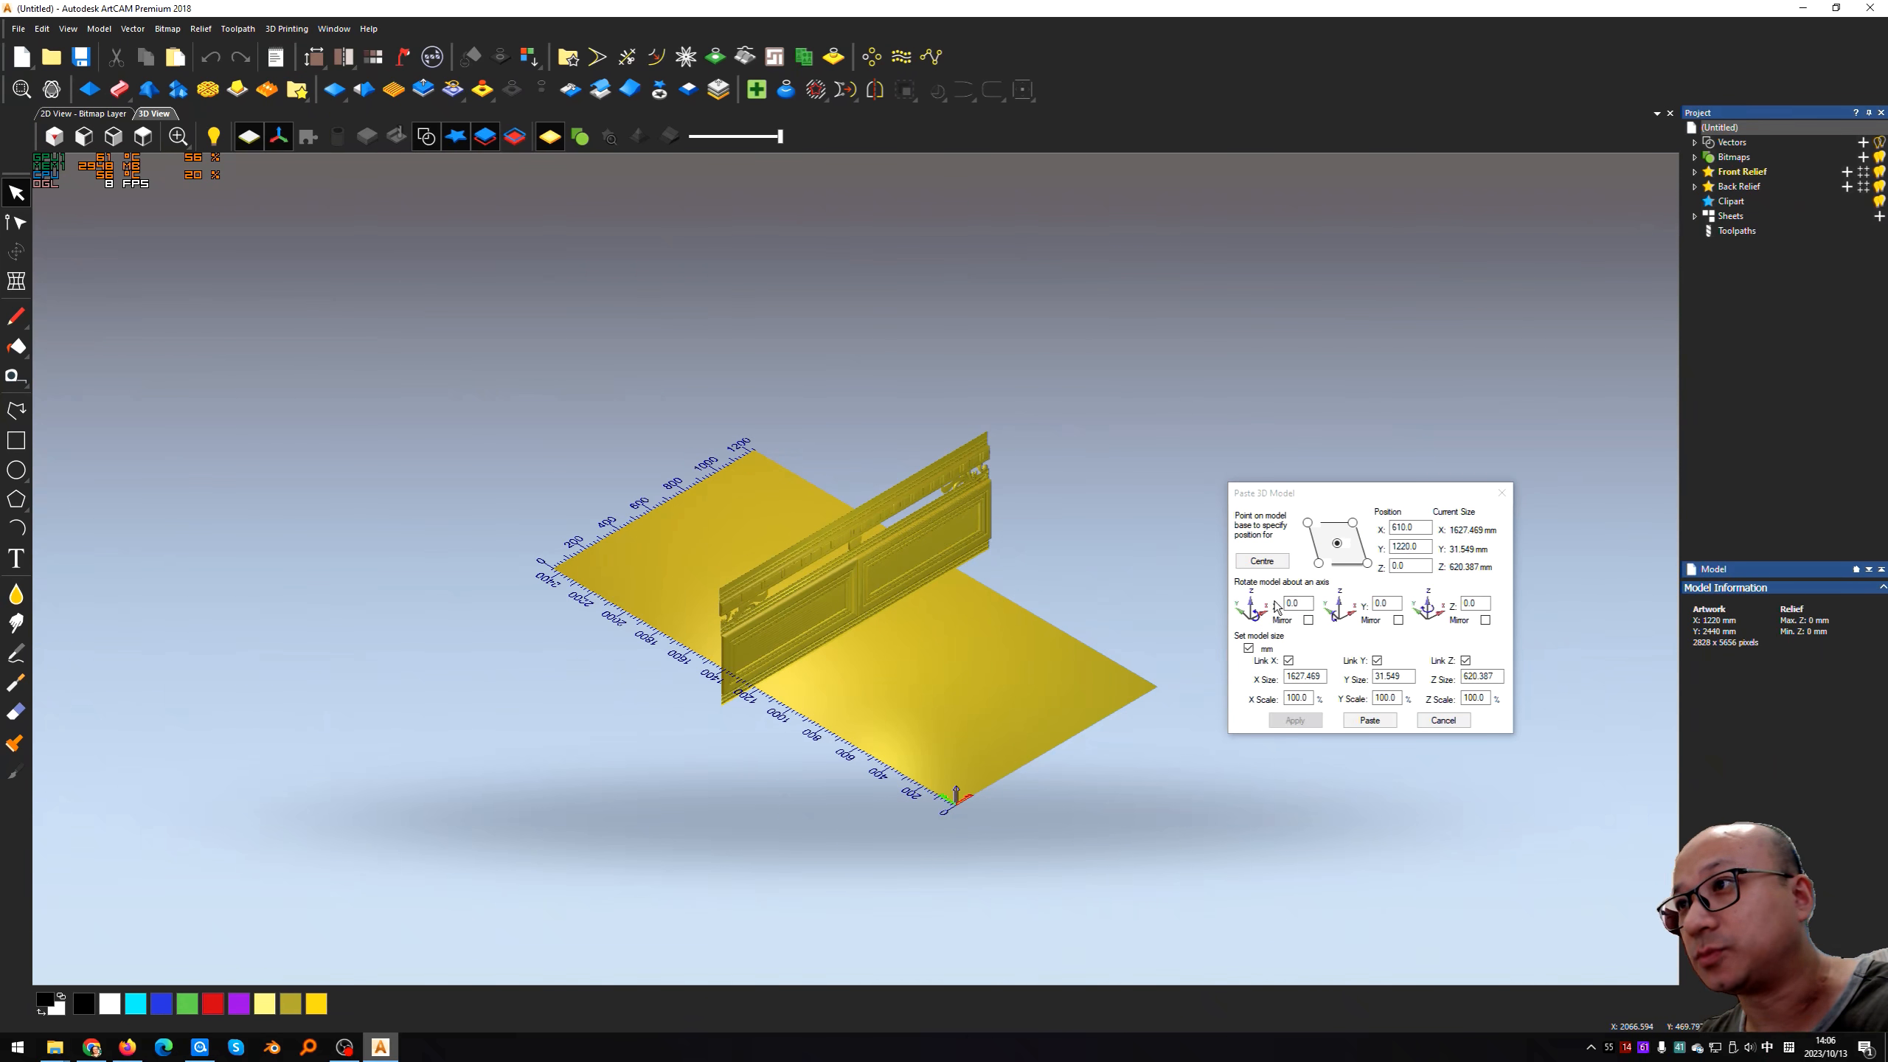
left_click(1294, 604)
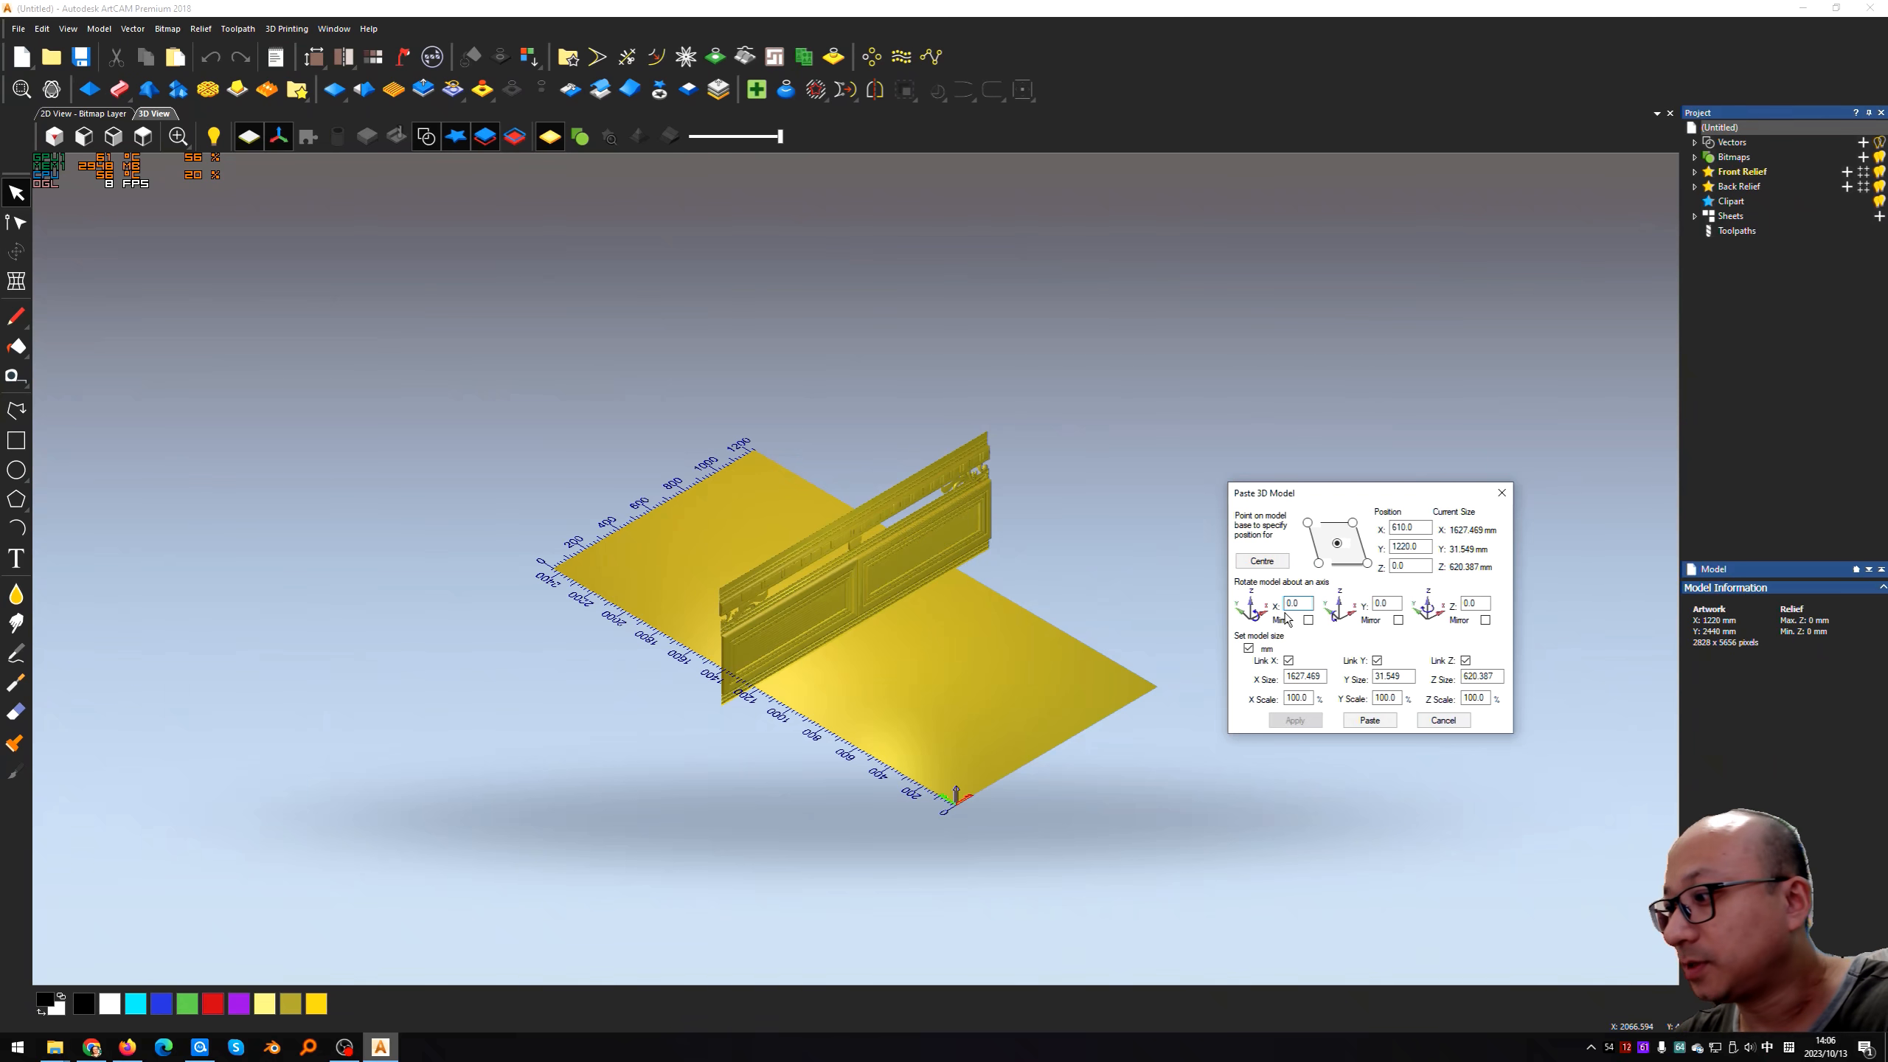
type("-")
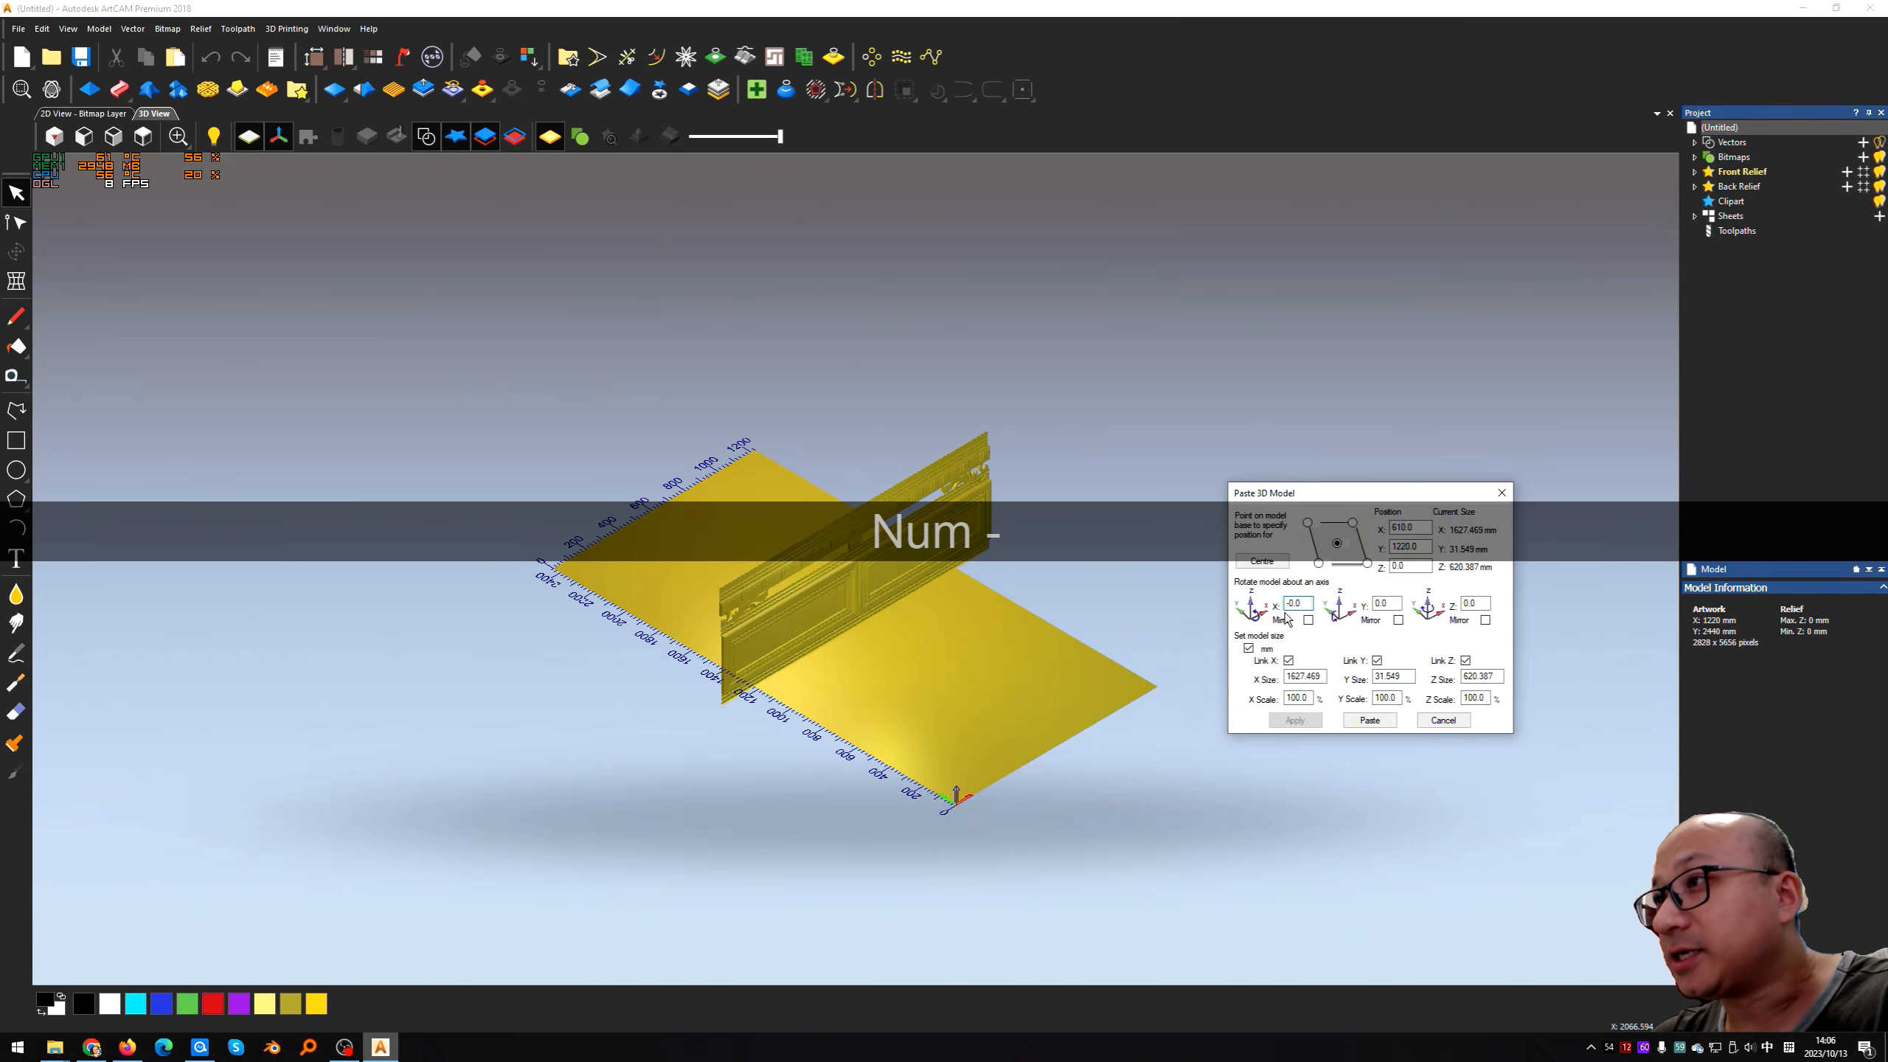
type("9")
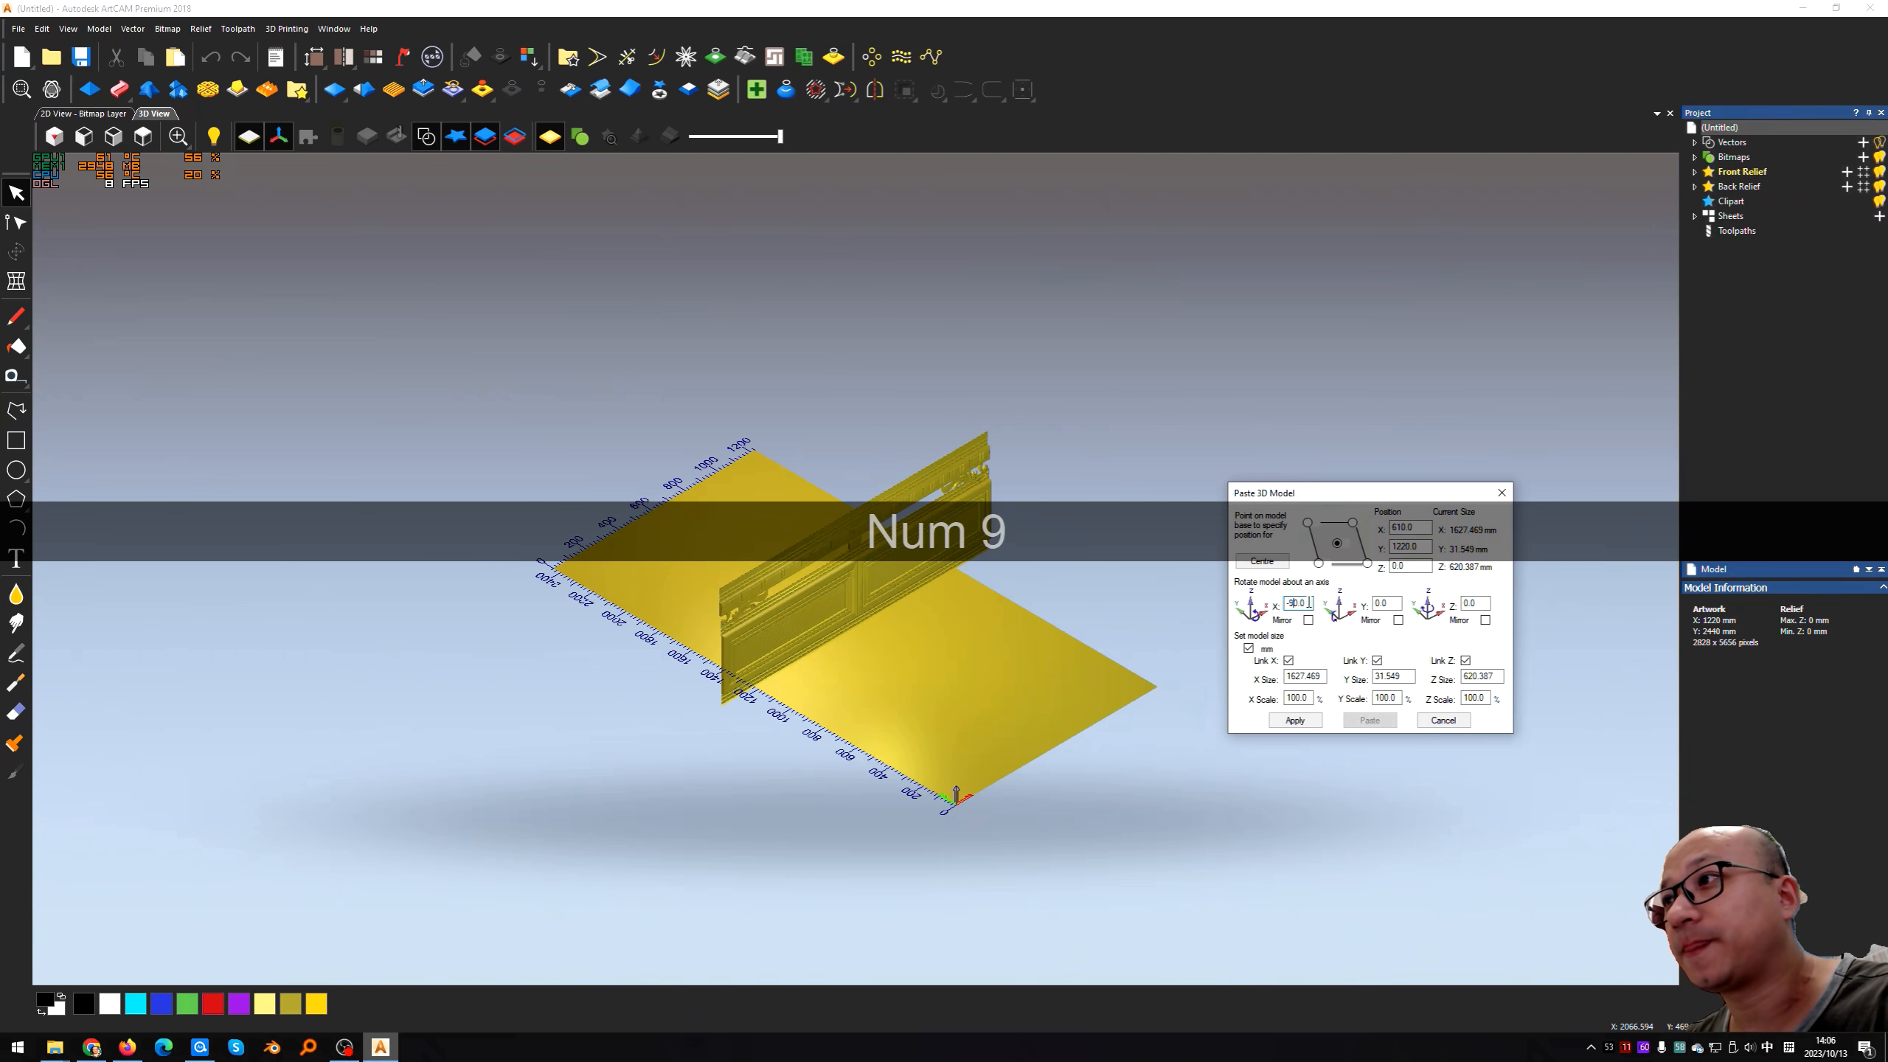
left_click(1295, 720)
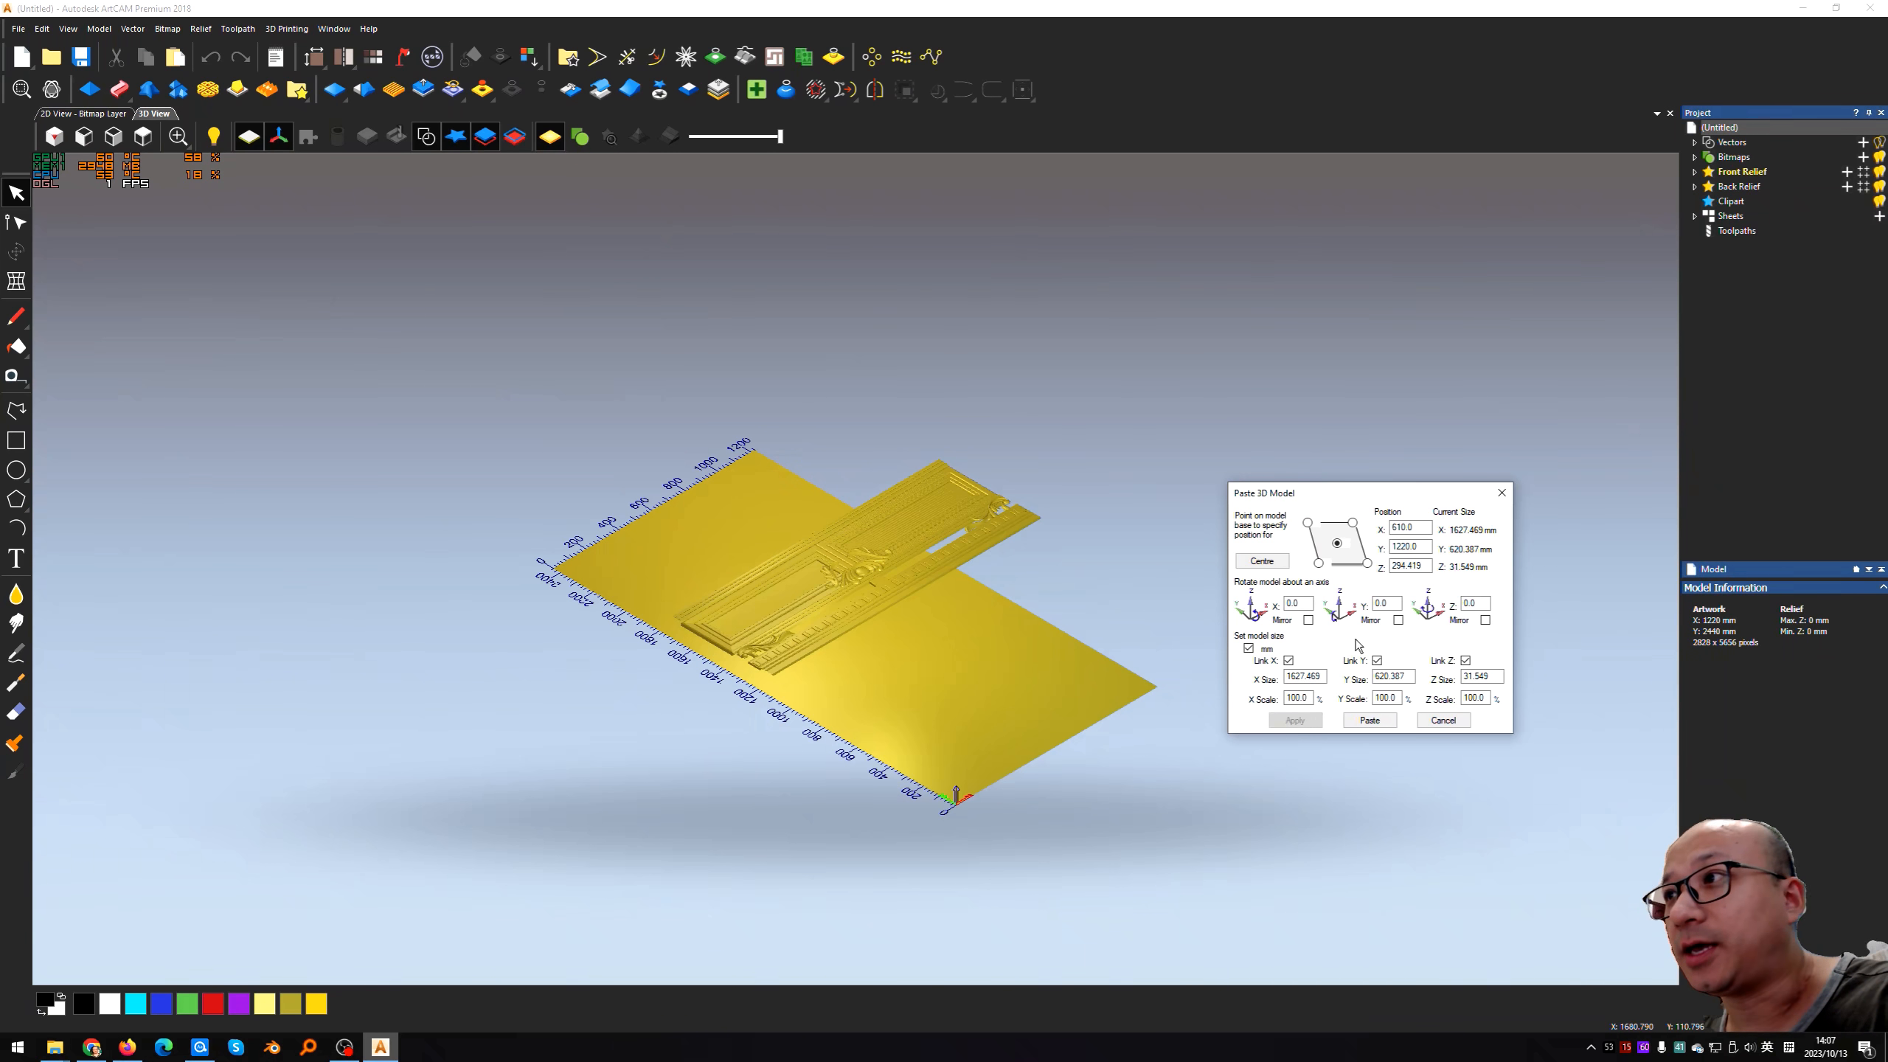
Step: Rotate the panel model 90 degrees about the Z axis and centre it on the artwork
left_click(1466, 603)
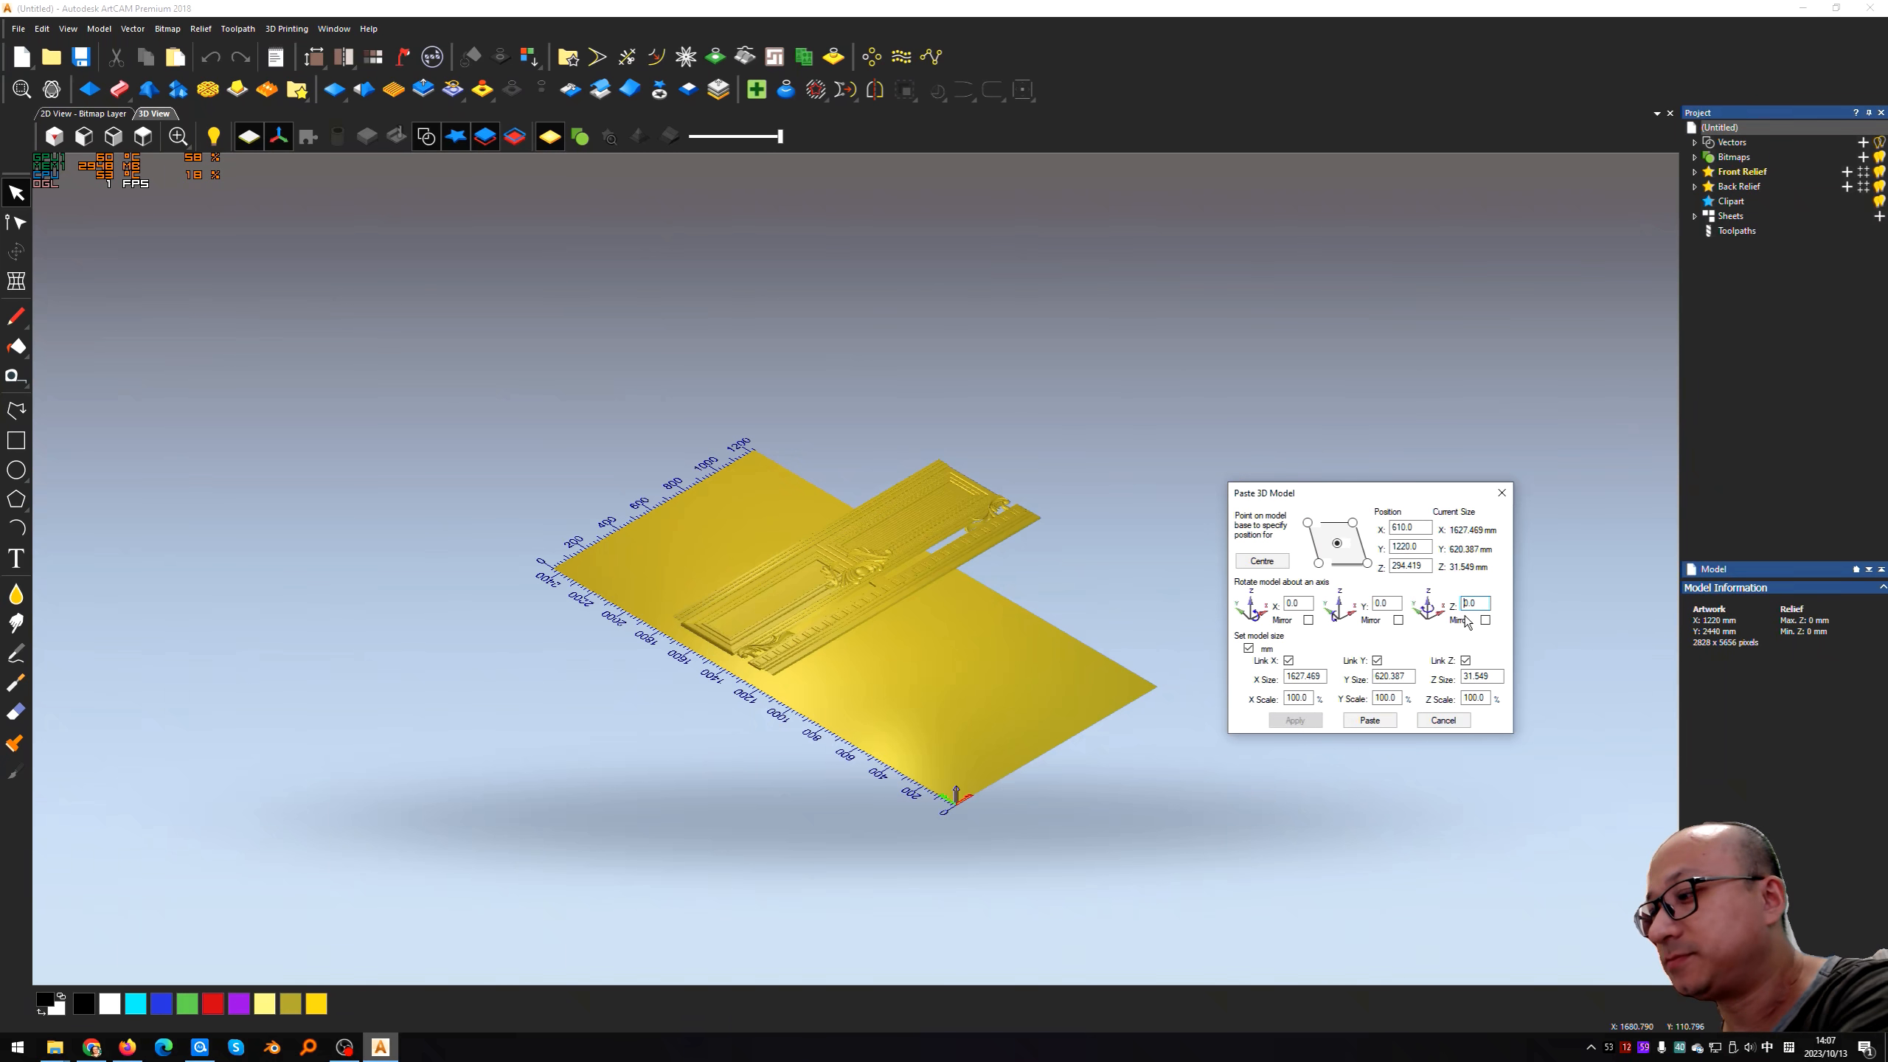
type("9")
left_click(1295, 720)
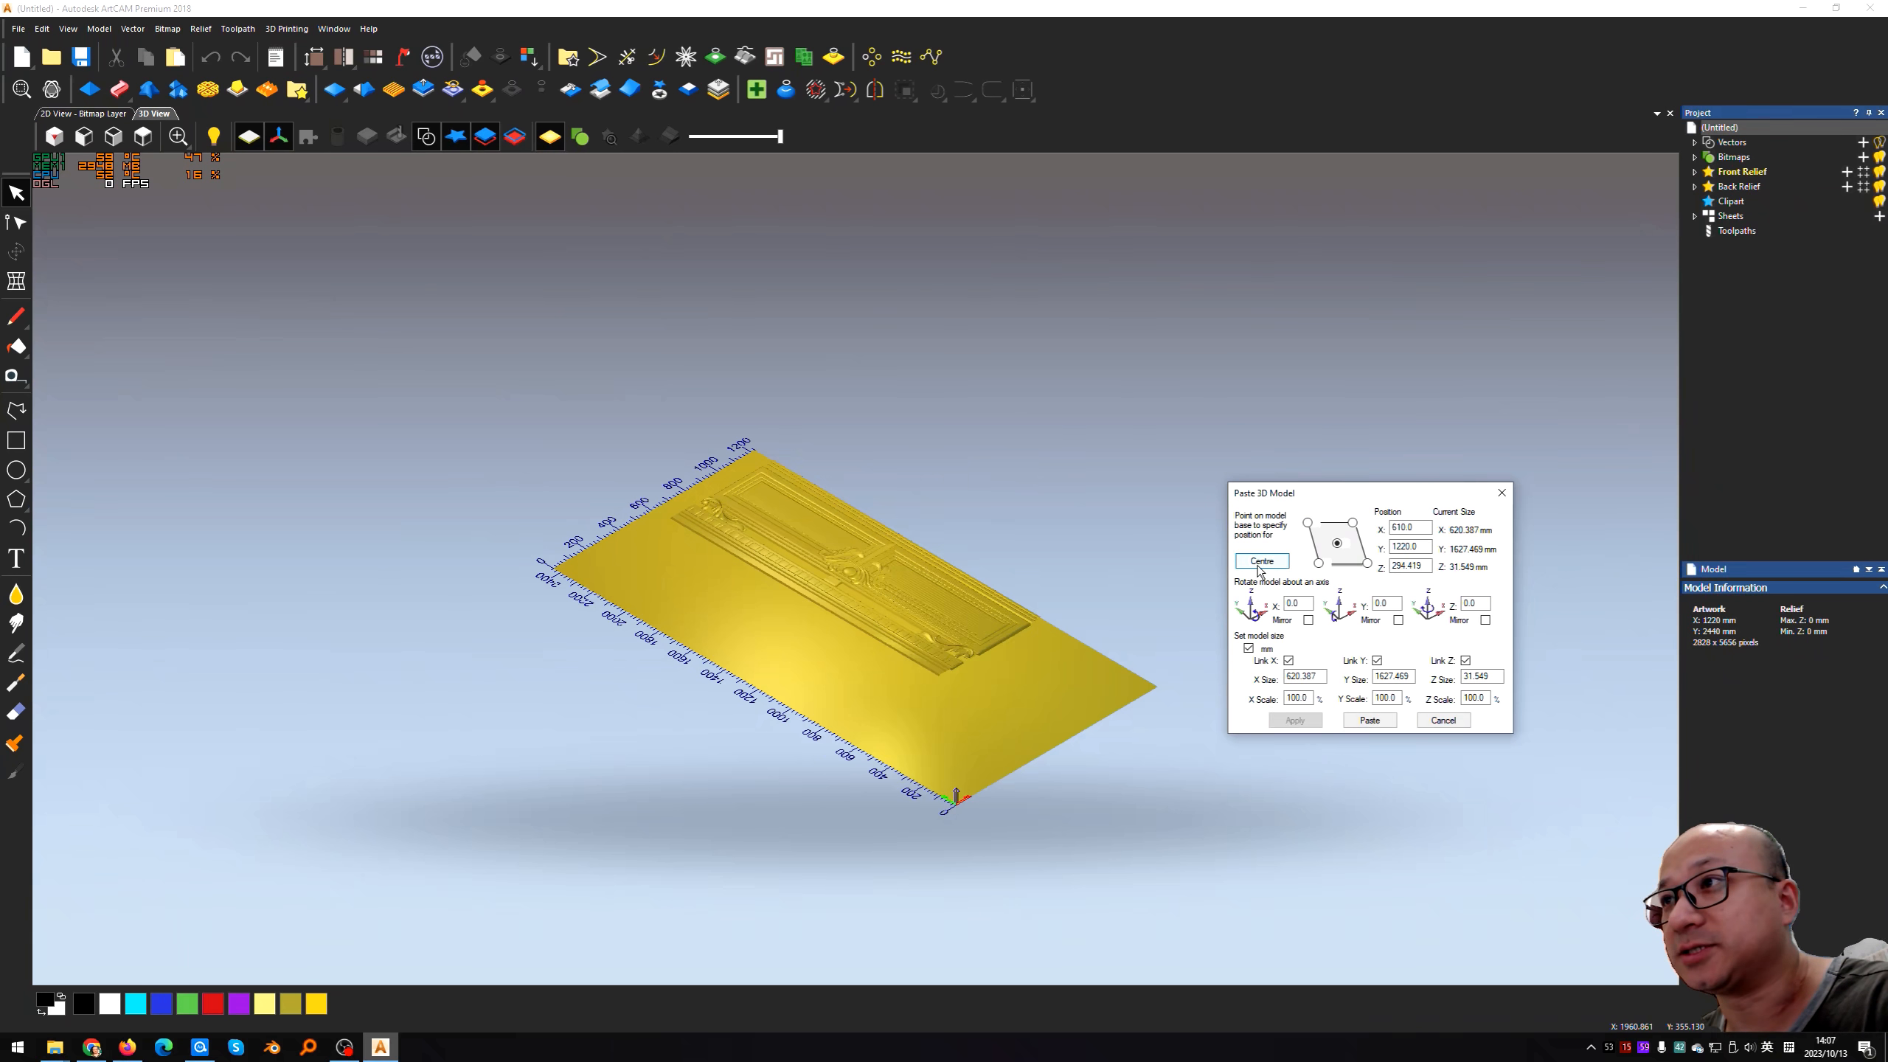
left_click(1250, 564)
left_click(1040, 733)
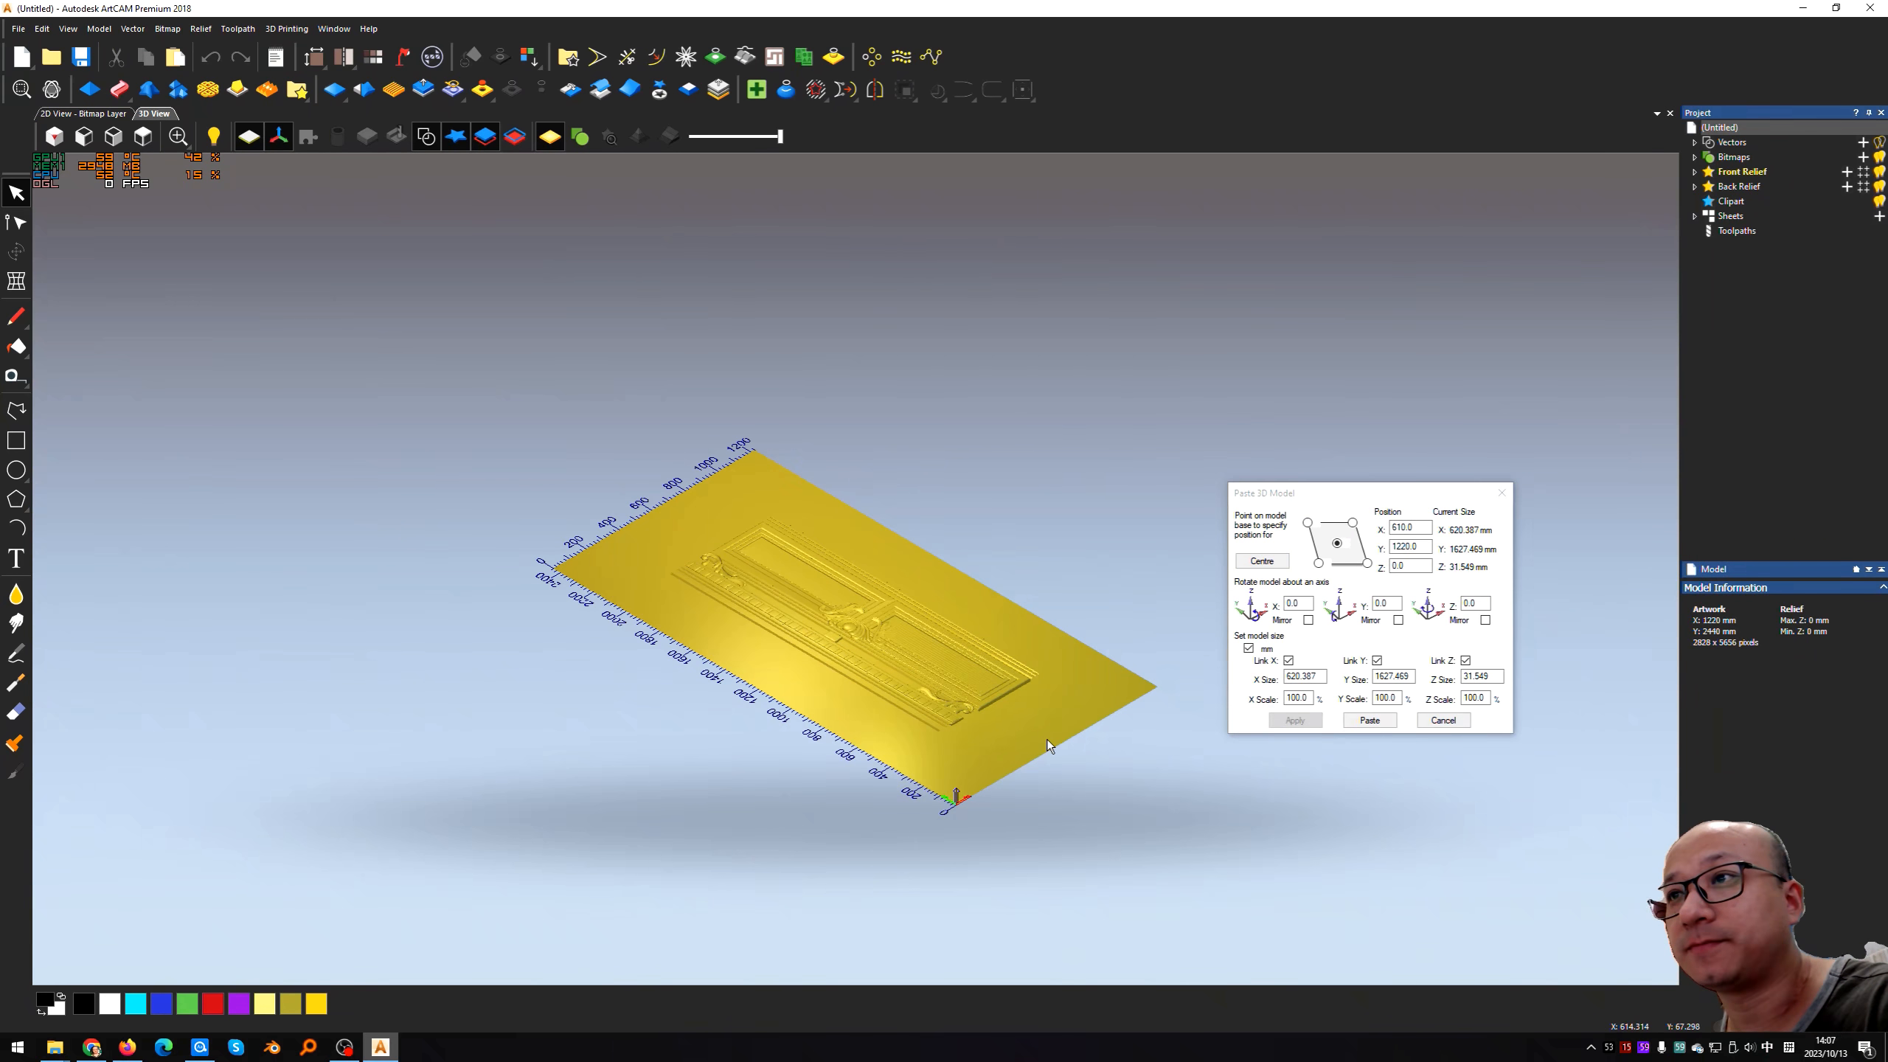
Step: Position the model by its lower-left base corner at X 0, Y 0 and paste it into the relief
left_click_drag(822, 824, 880, 755)
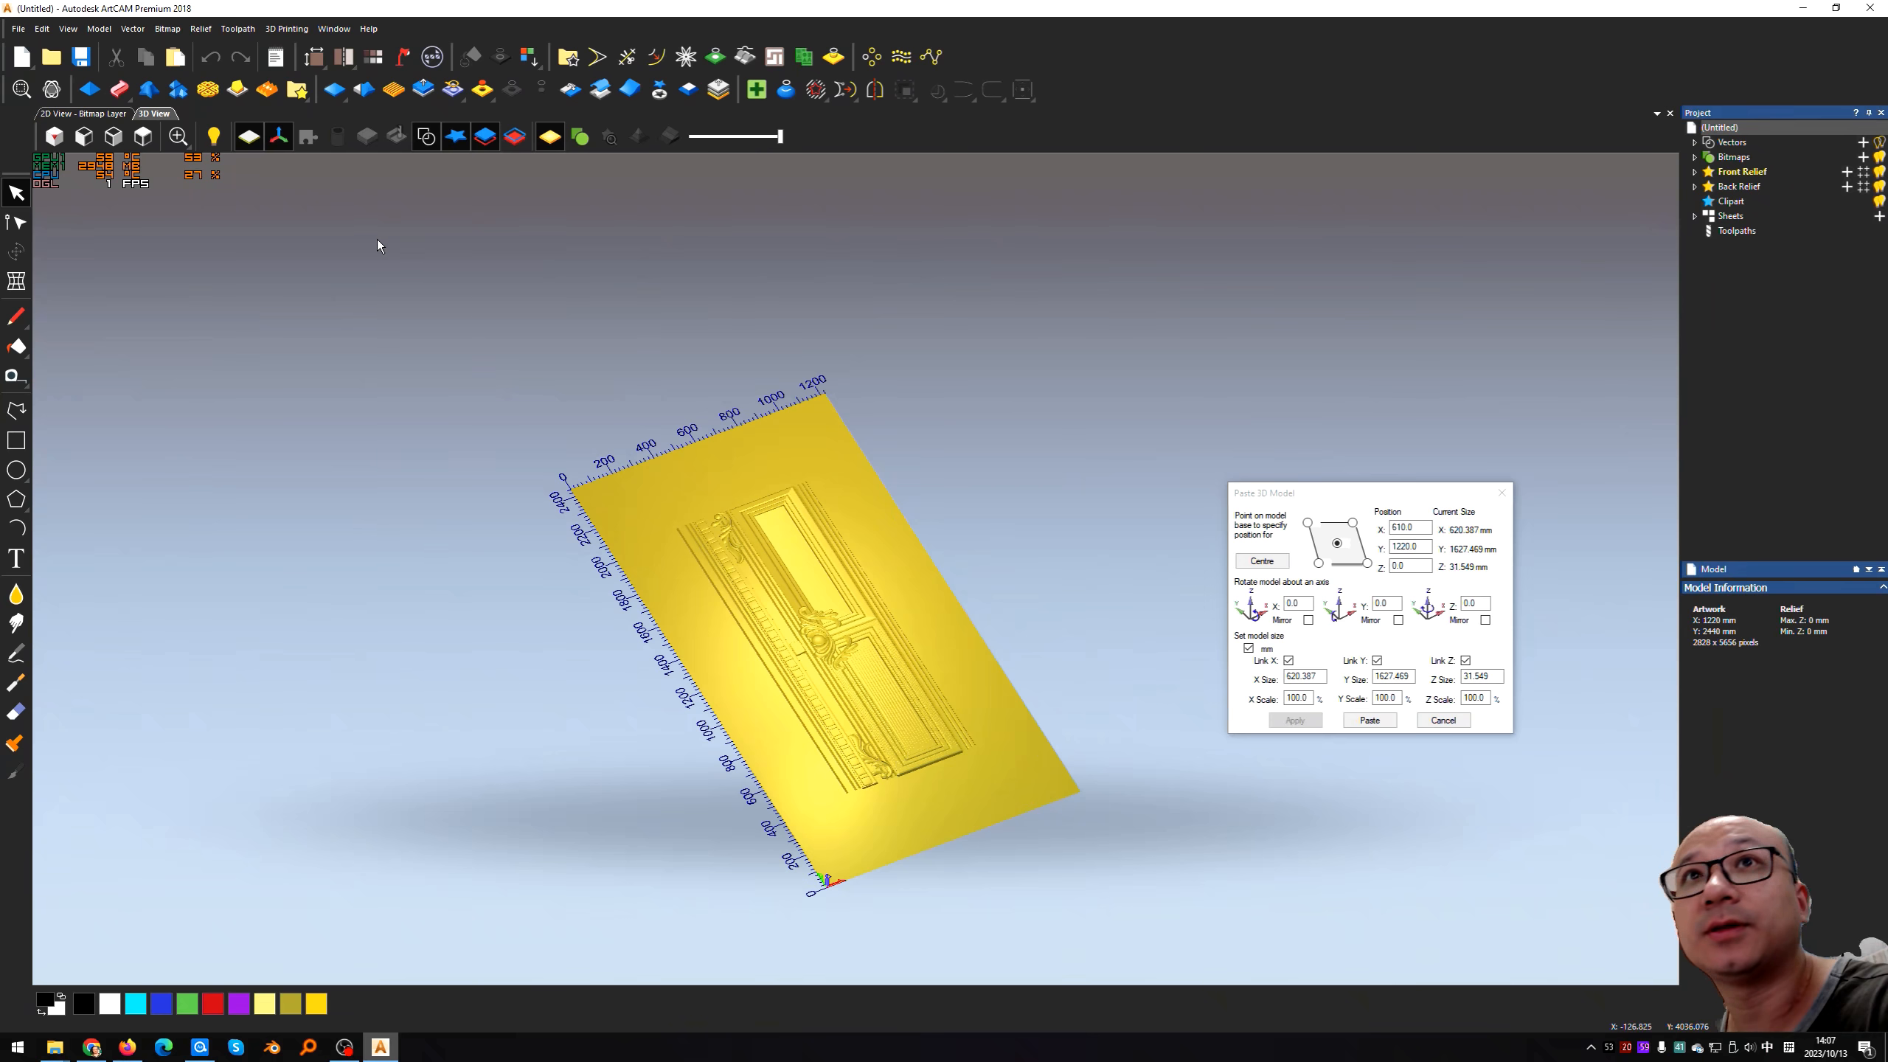
left_click(143, 136)
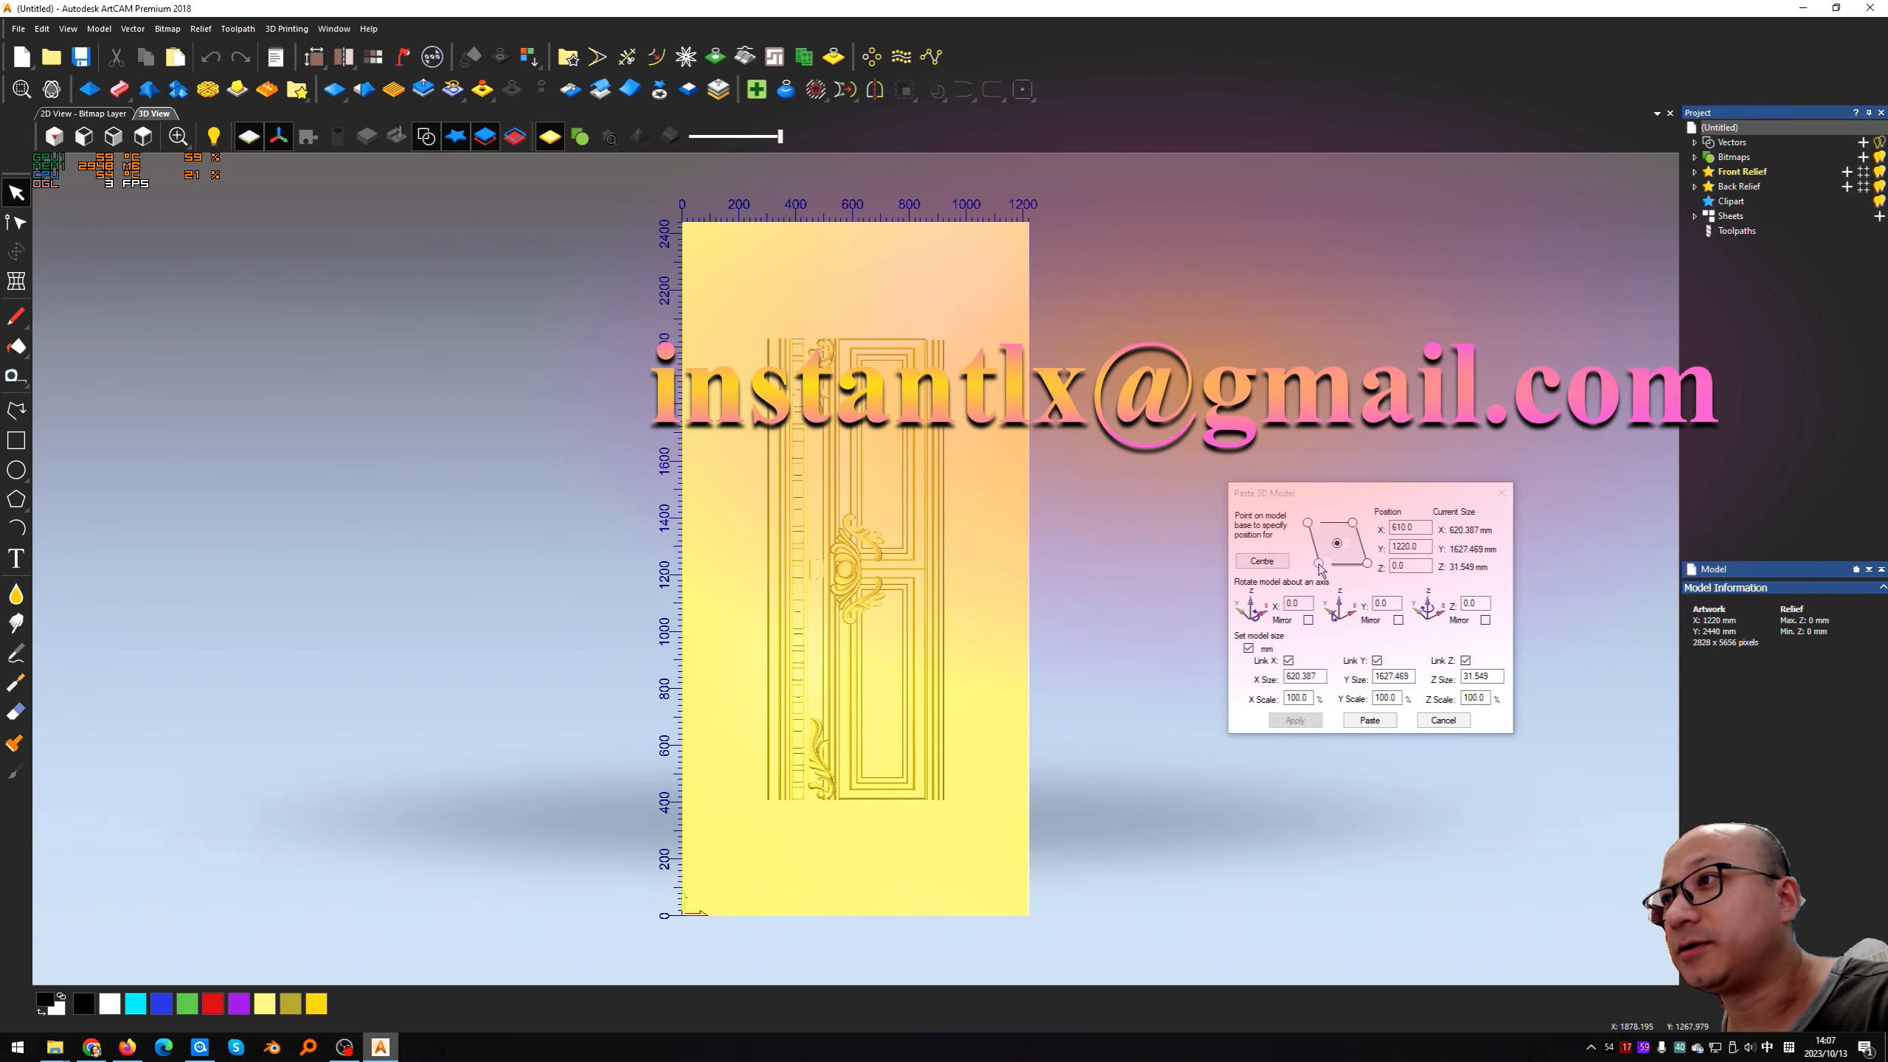
left_click(1318, 563)
left_click_drag(1425, 528, 1310, 529)
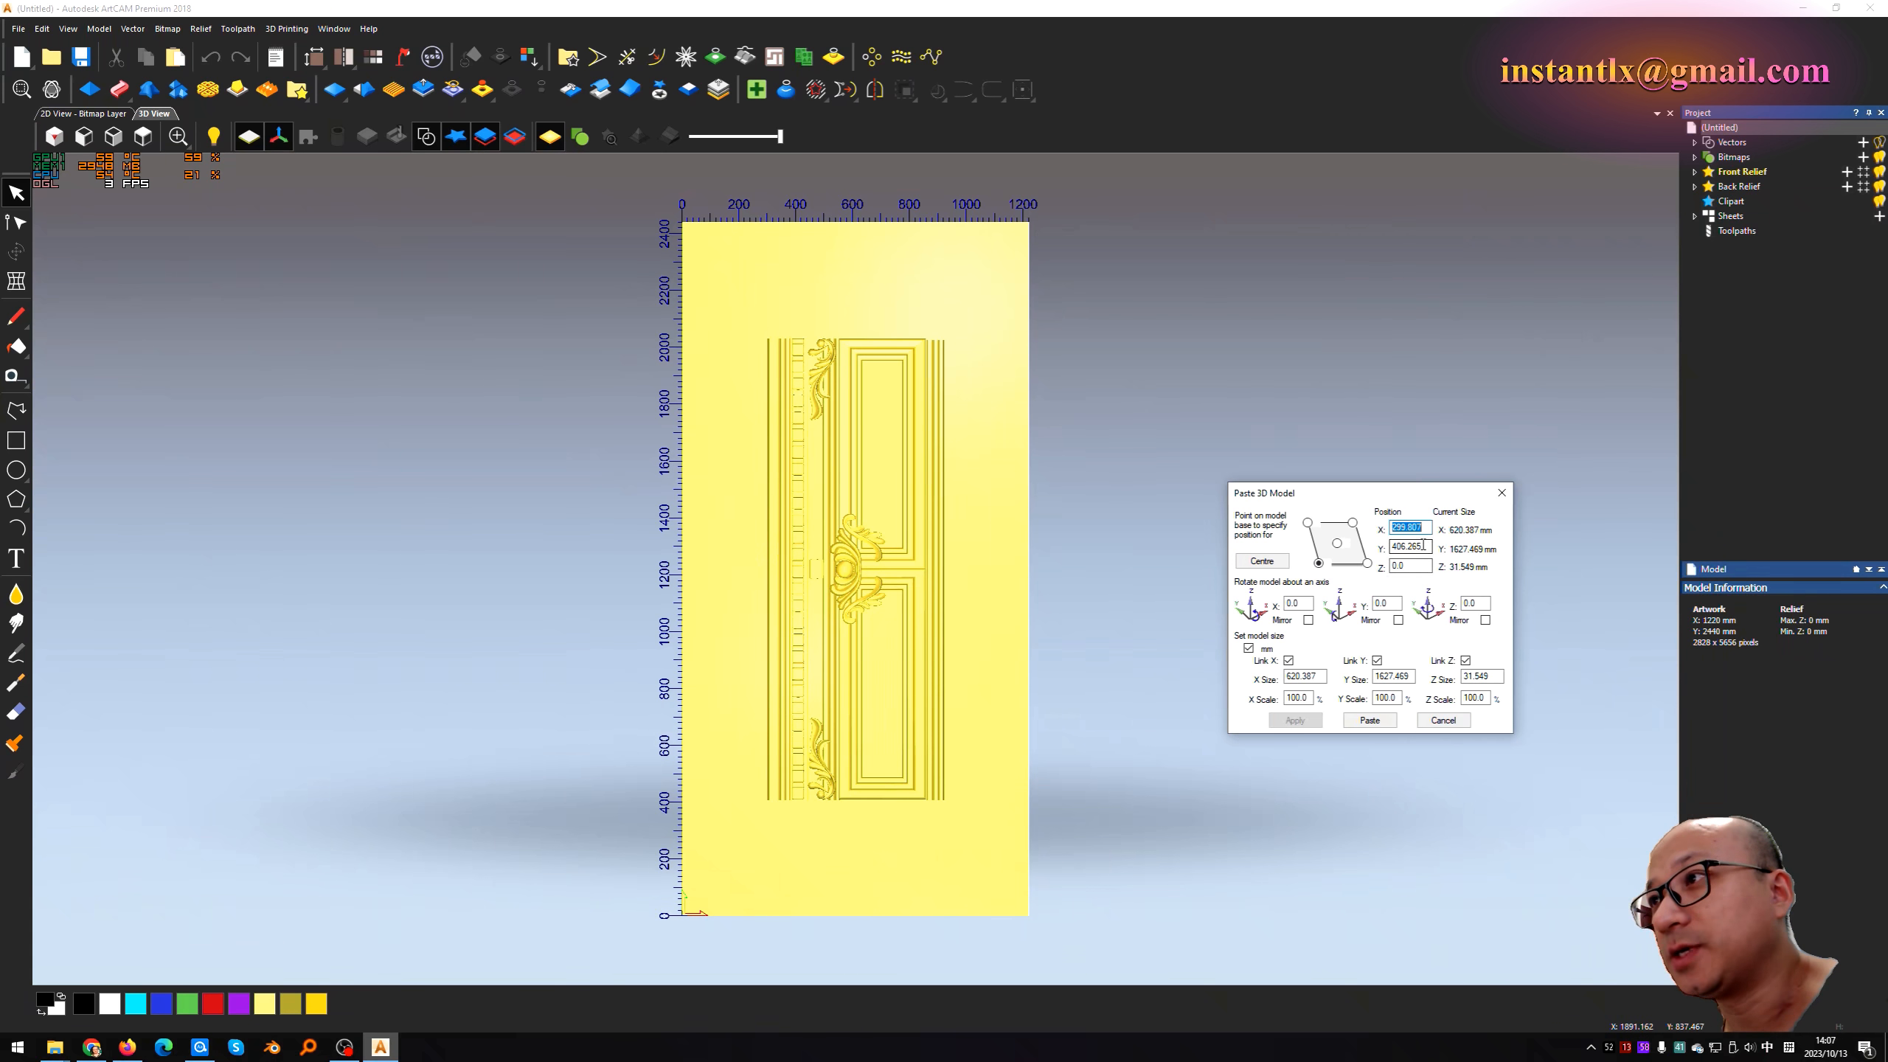
type("0")
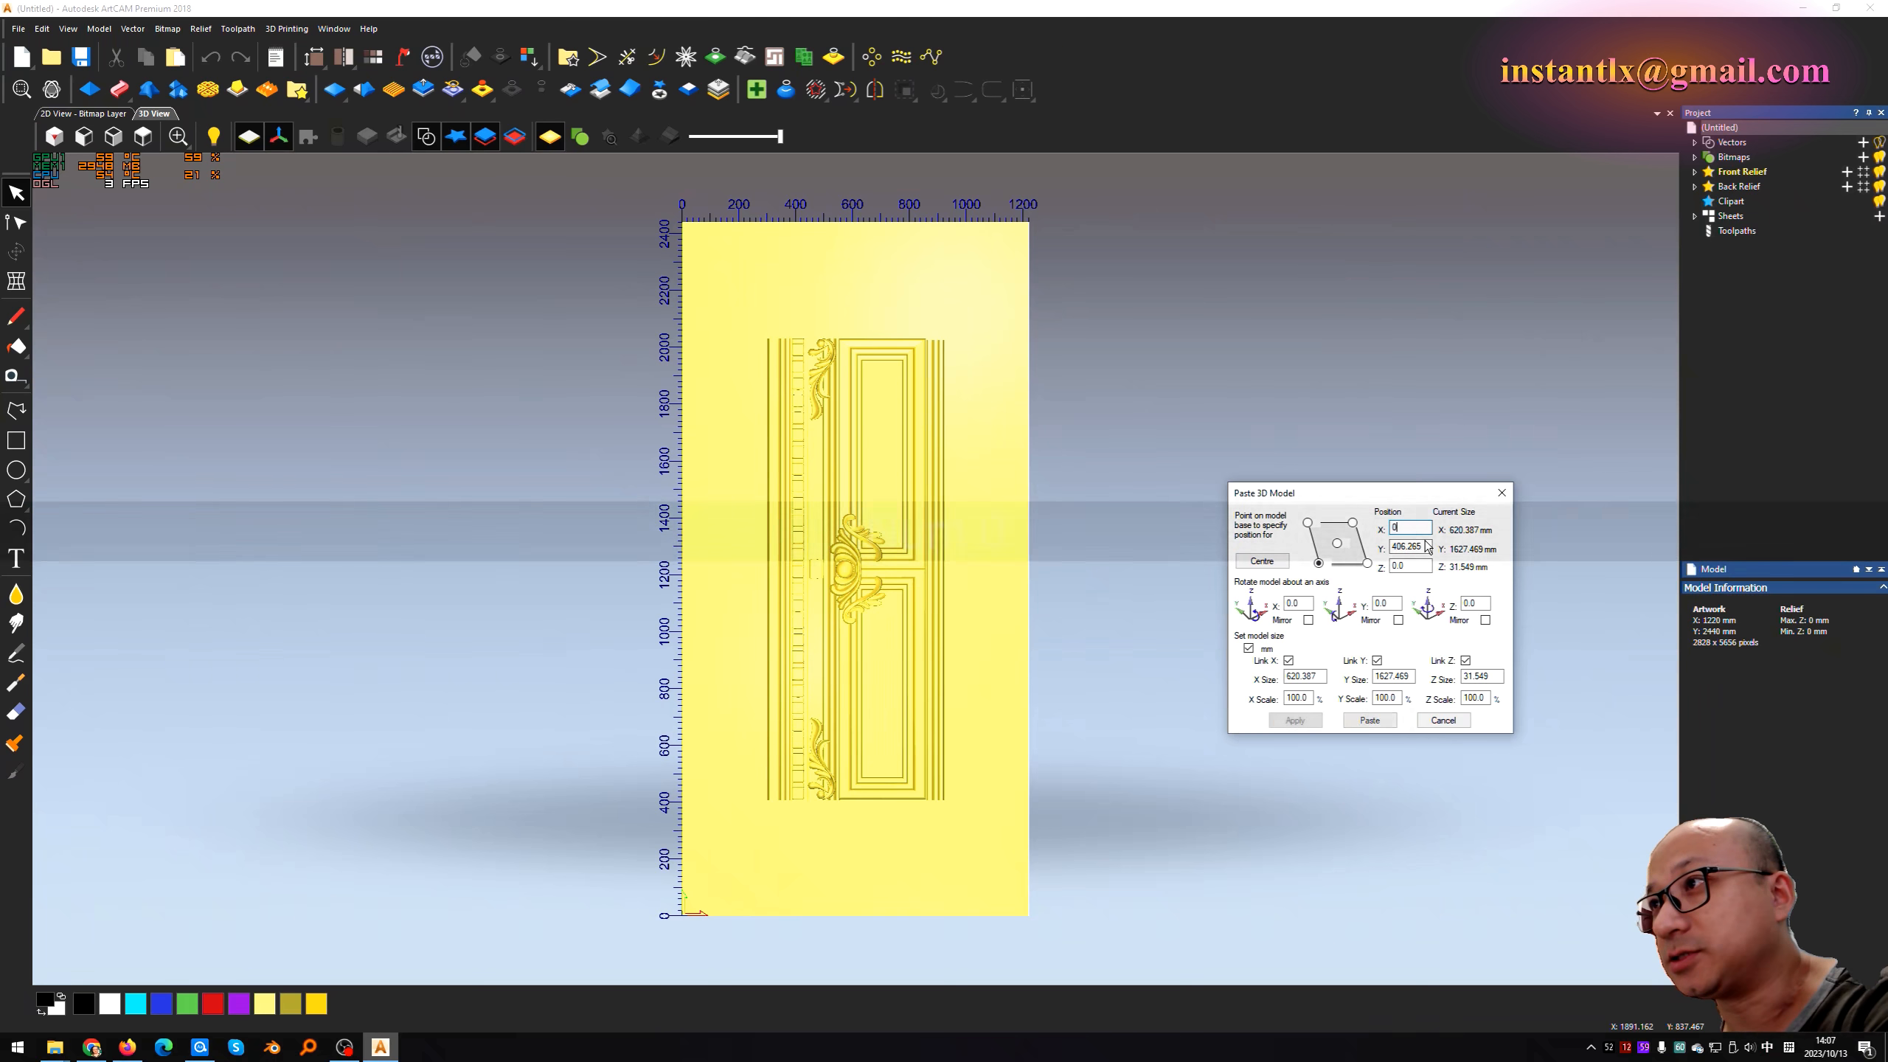
left_click_drag(1424, 546, 1353, 550)
type("0")
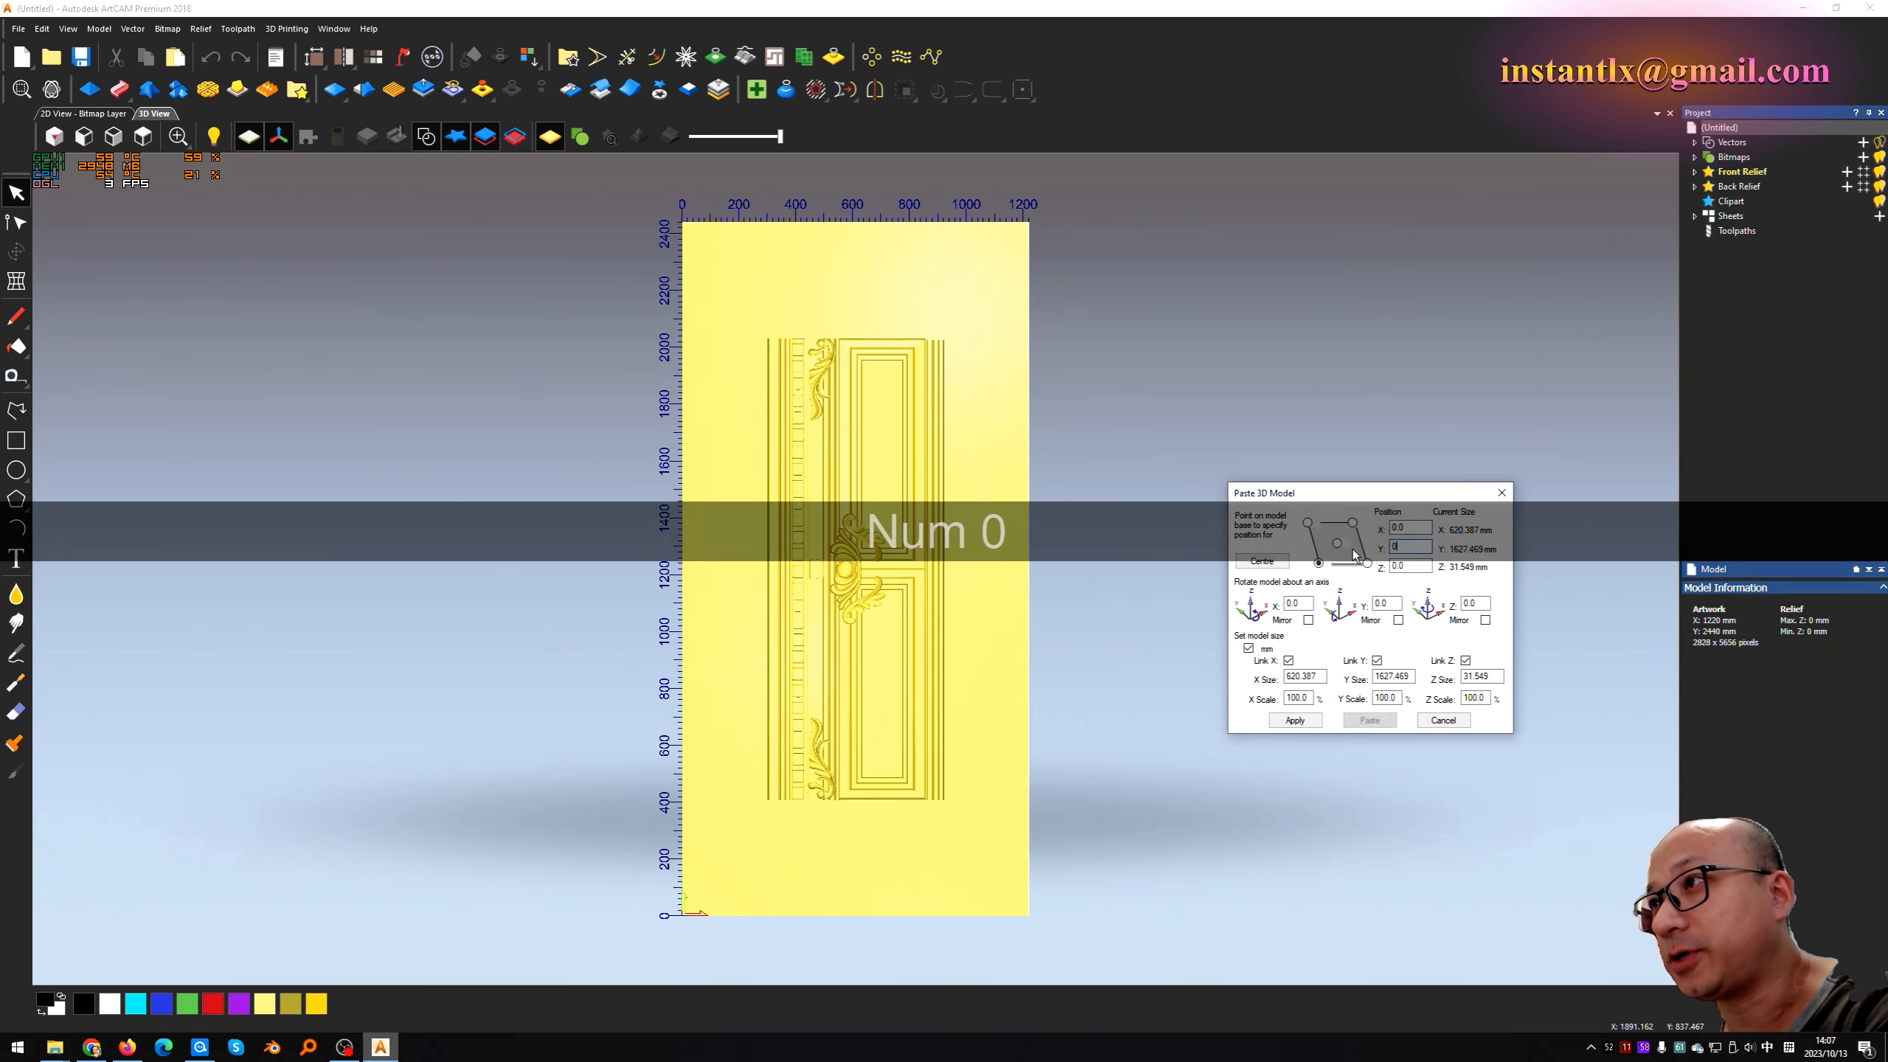
left_click(1298, 716)
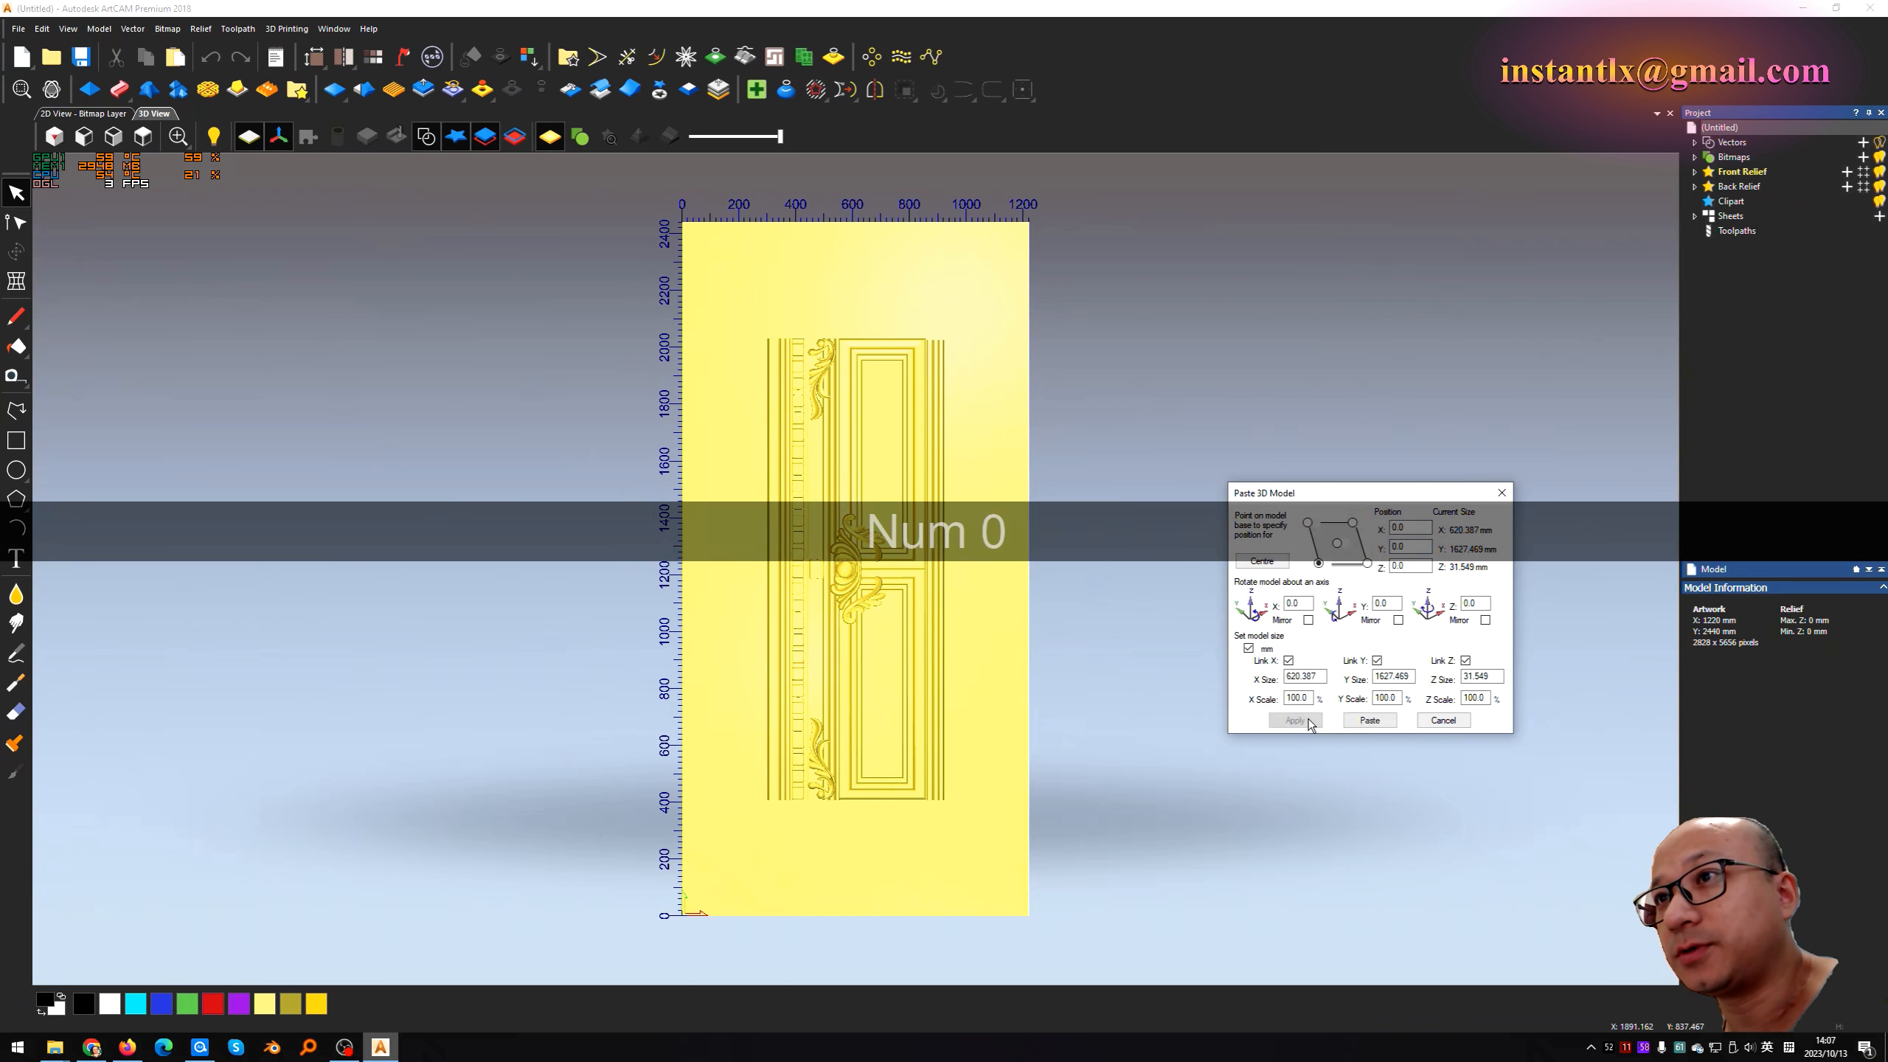
left_click(1372, 721)
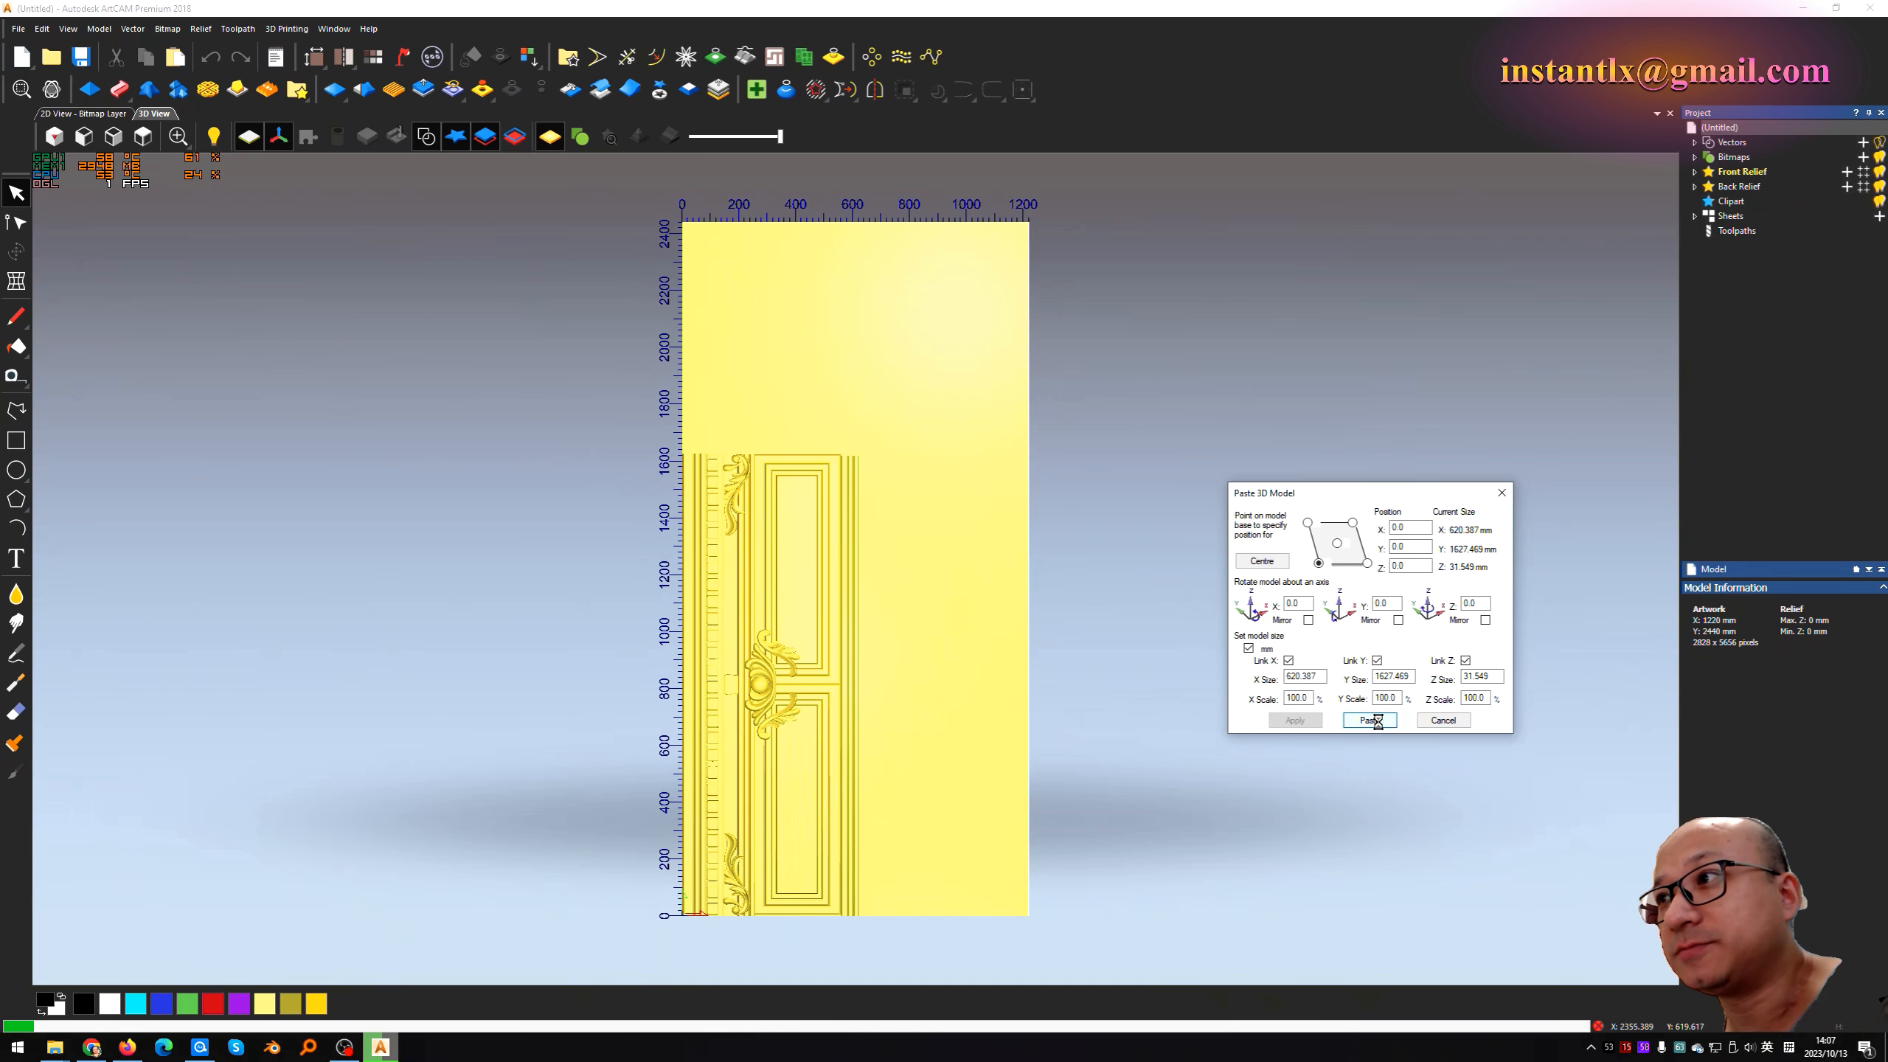
left_click(1433, 721)
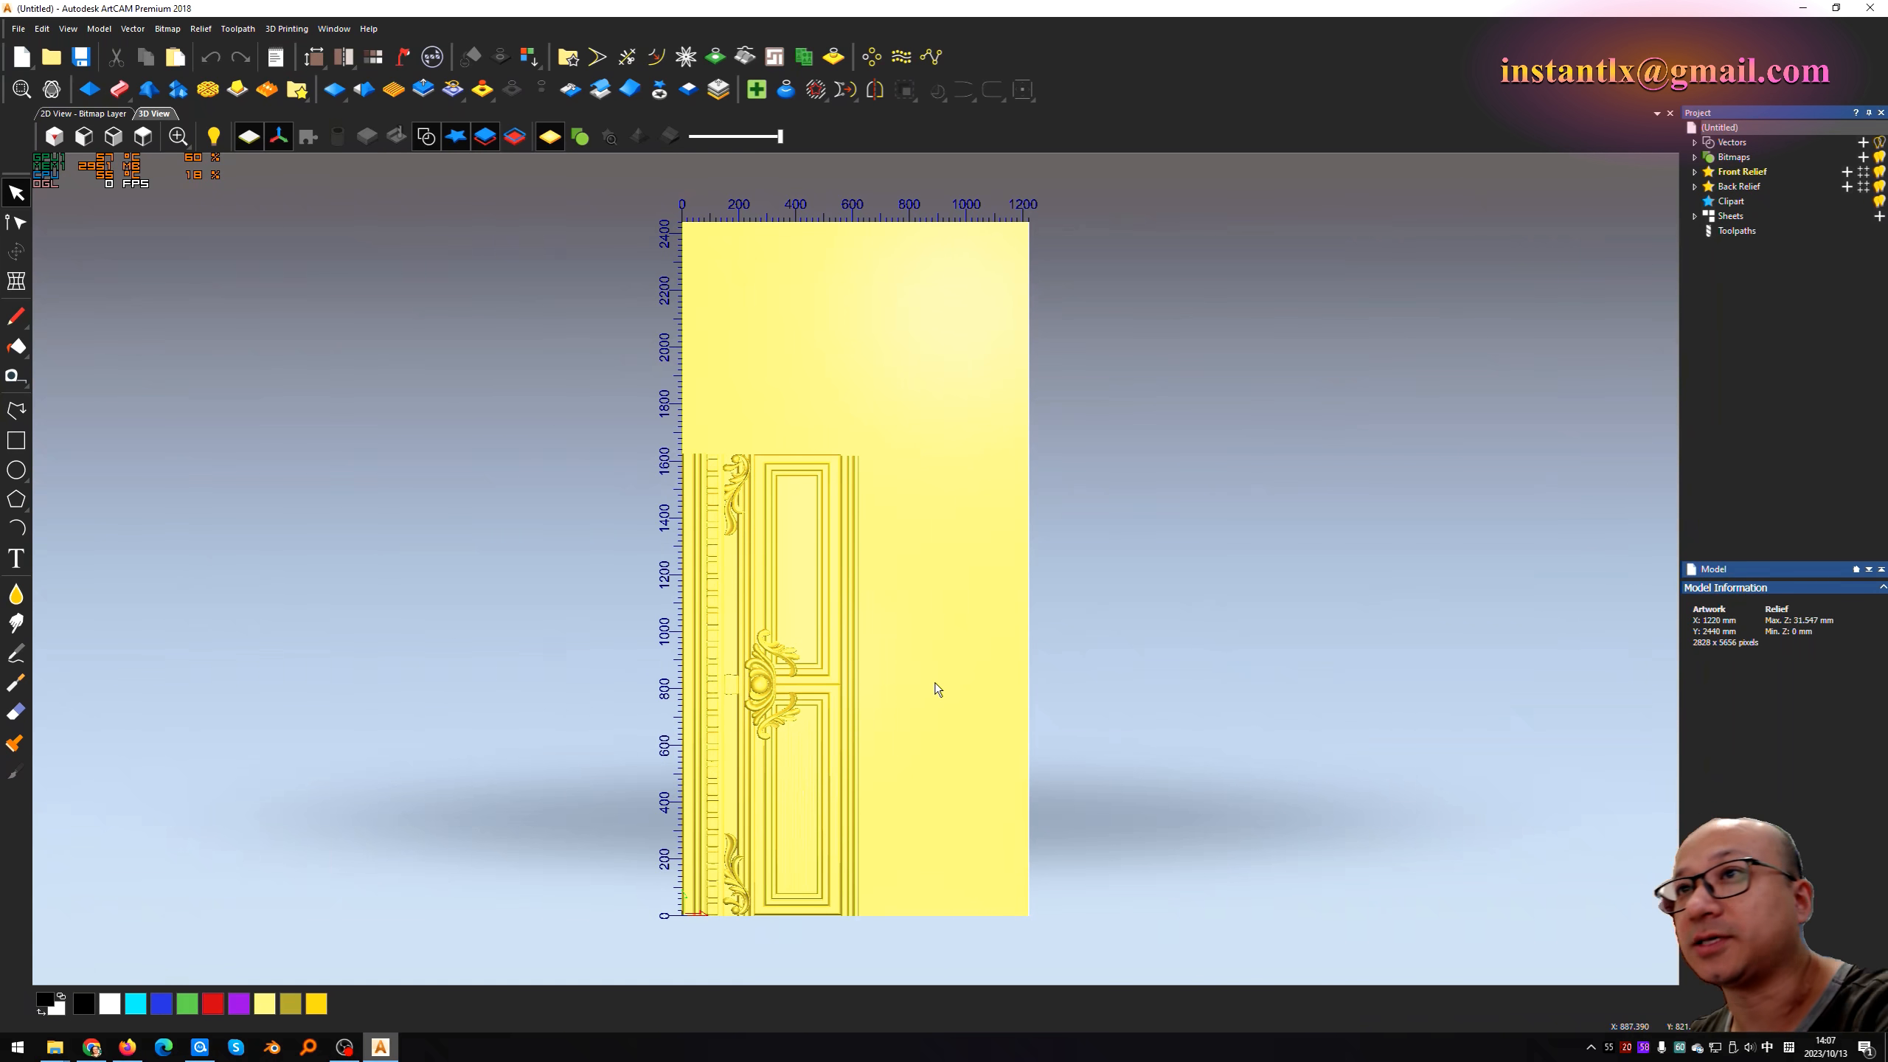
Step: Start a Machine Relief toolpath for the pasted panel and set its area to machine to Automatic Boundary
left_click(54, 136)
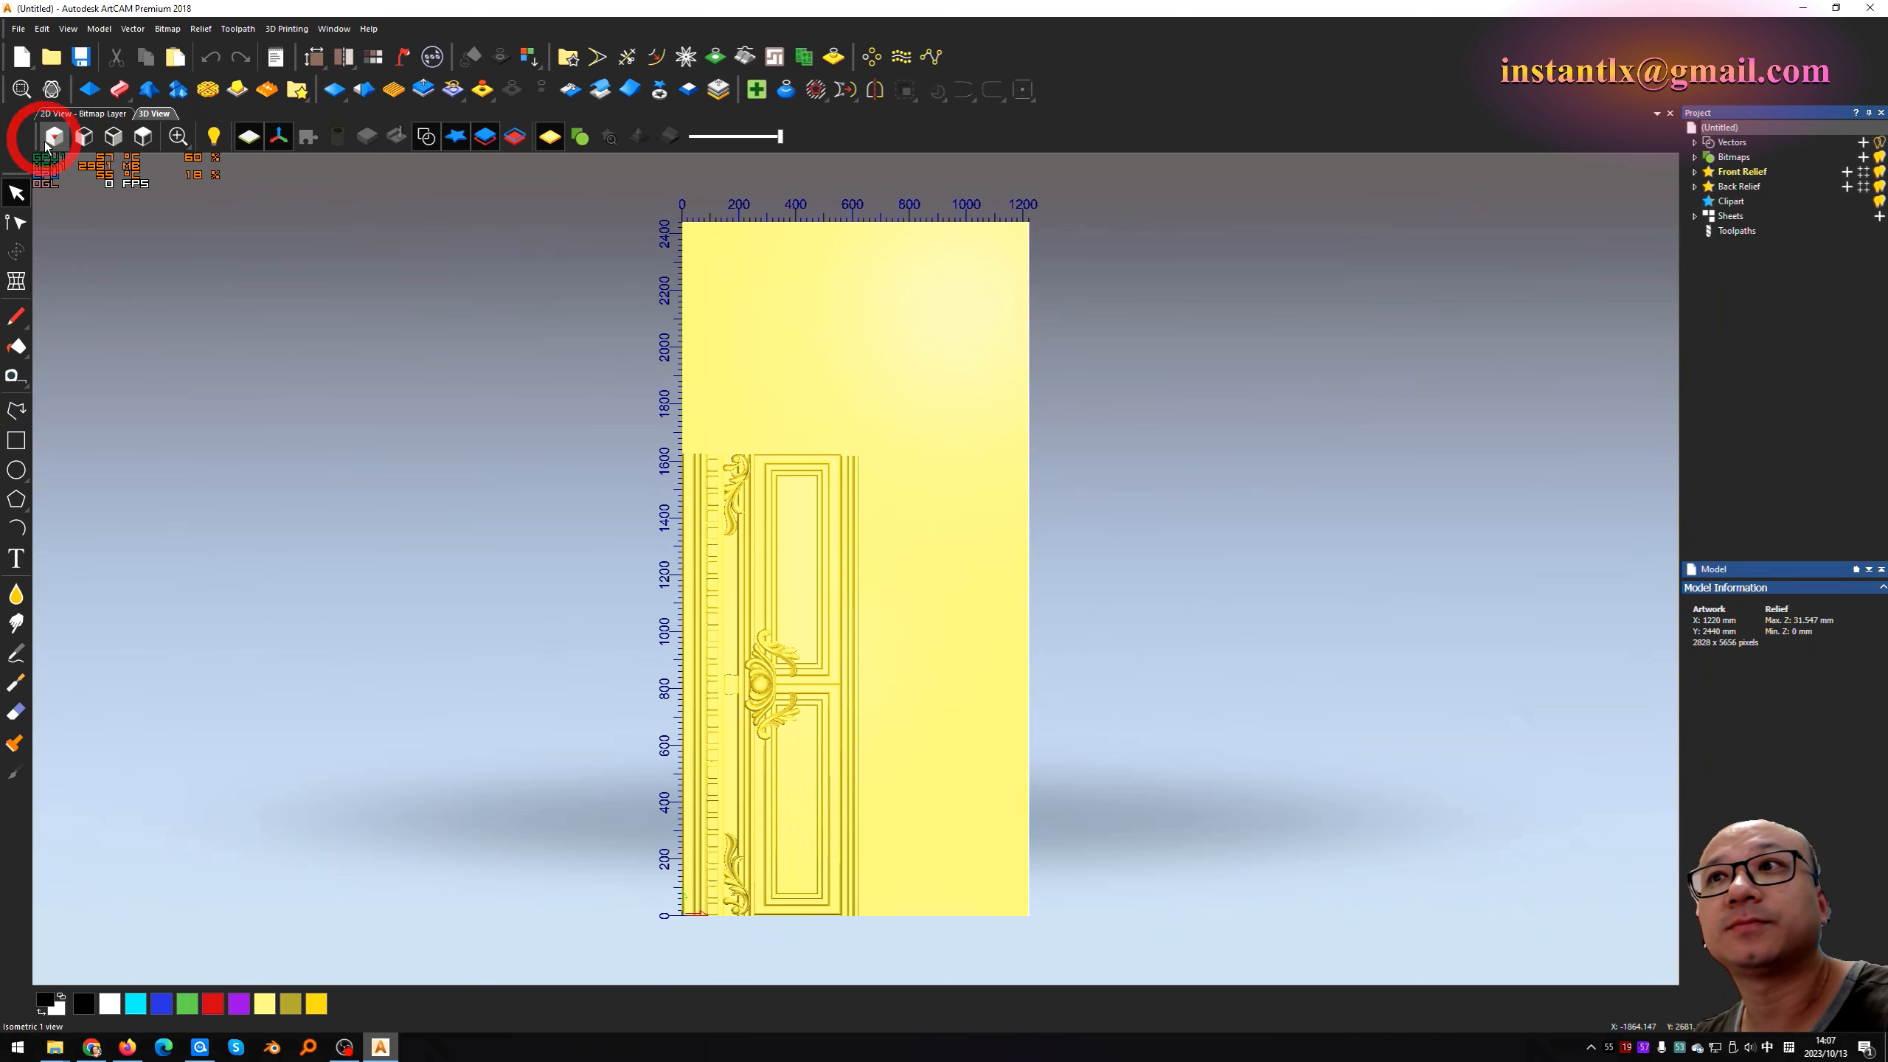
scroll(1000, 714, "up", 6)
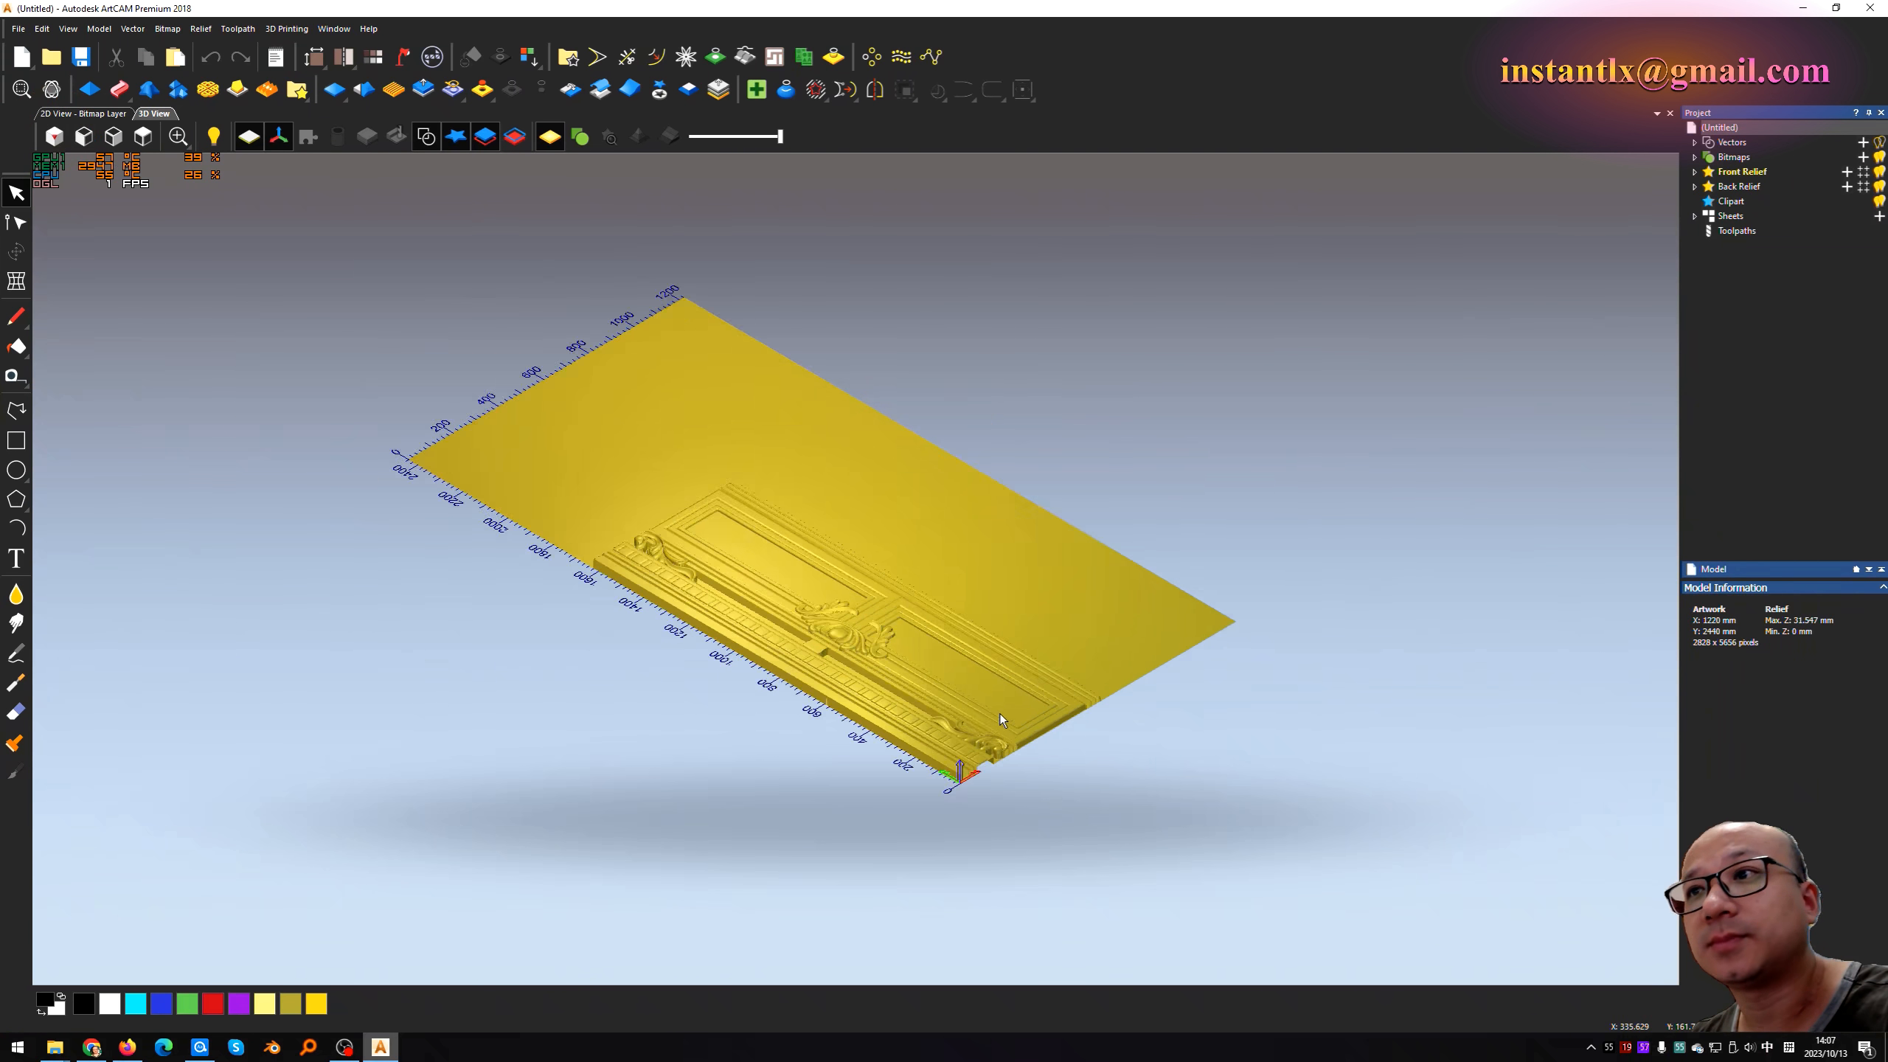
scroll(996, 711, "up", 3)
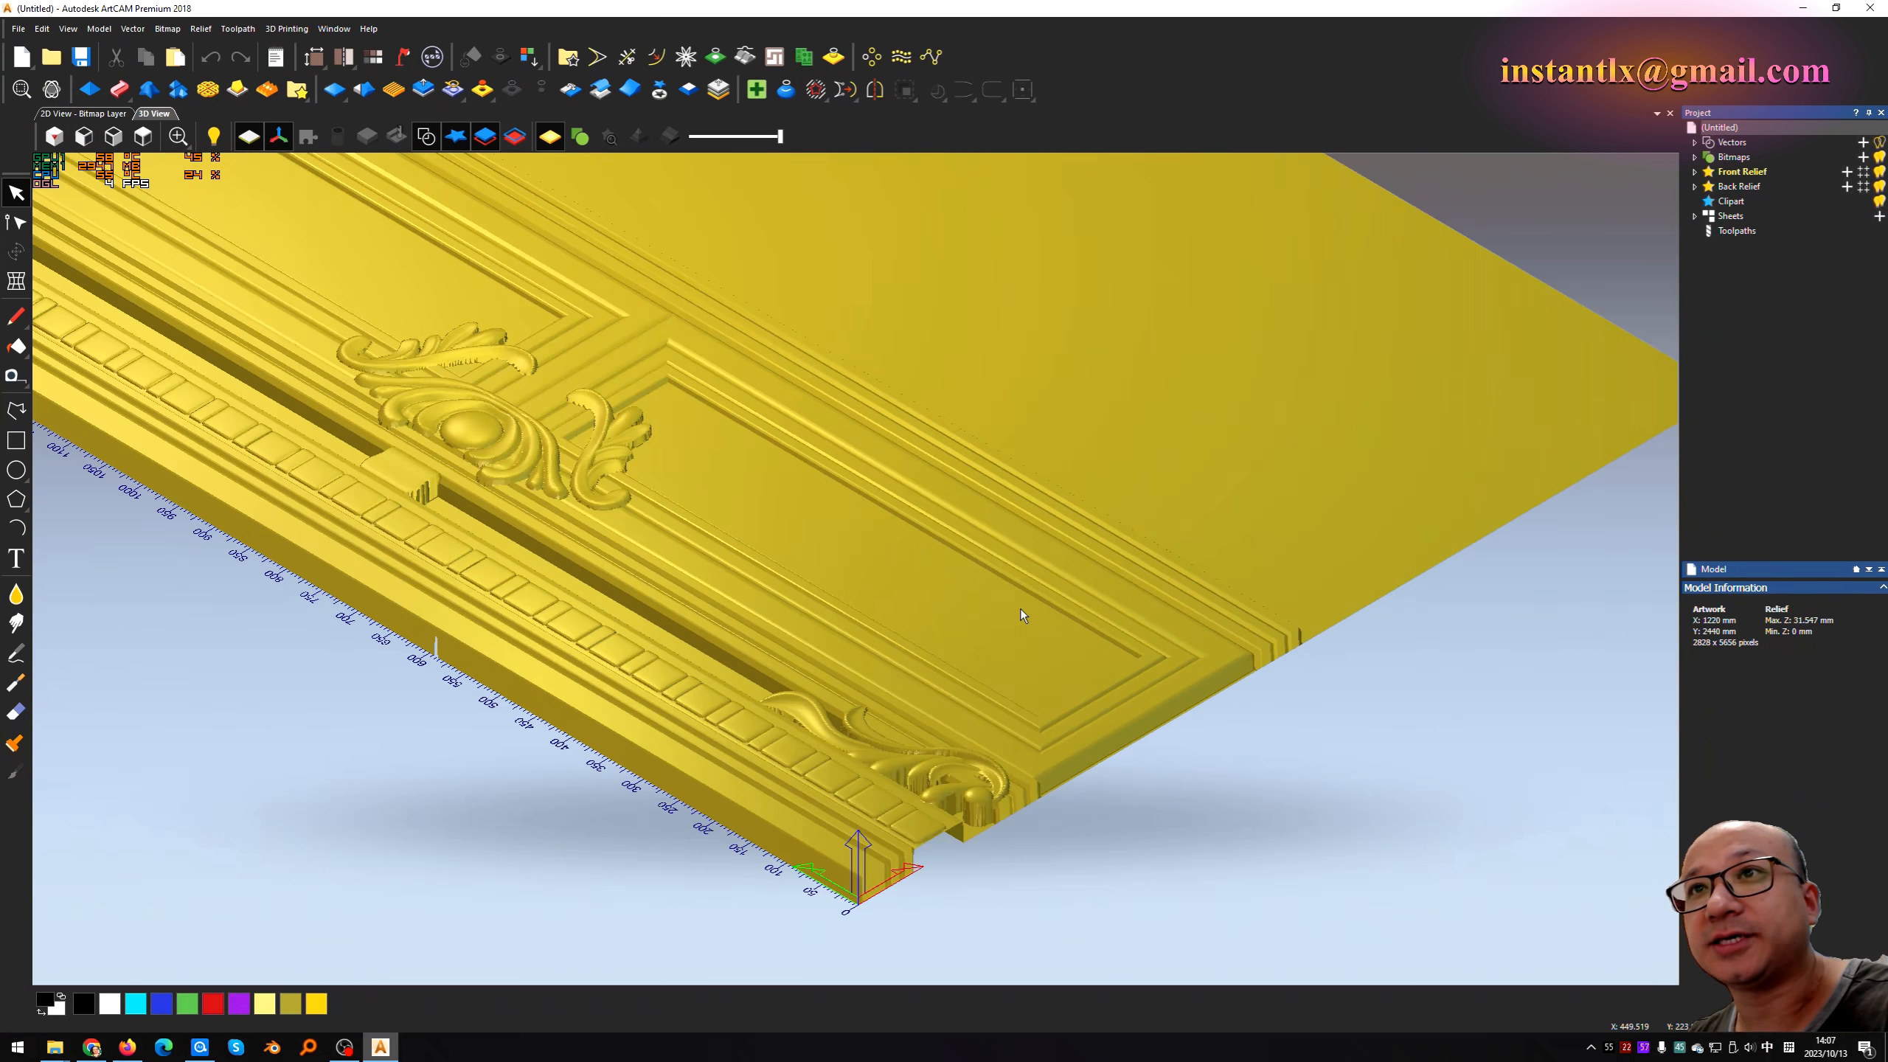
scroll(1010, 637, "up", 2)
scroll(881, 692, "down", 6)
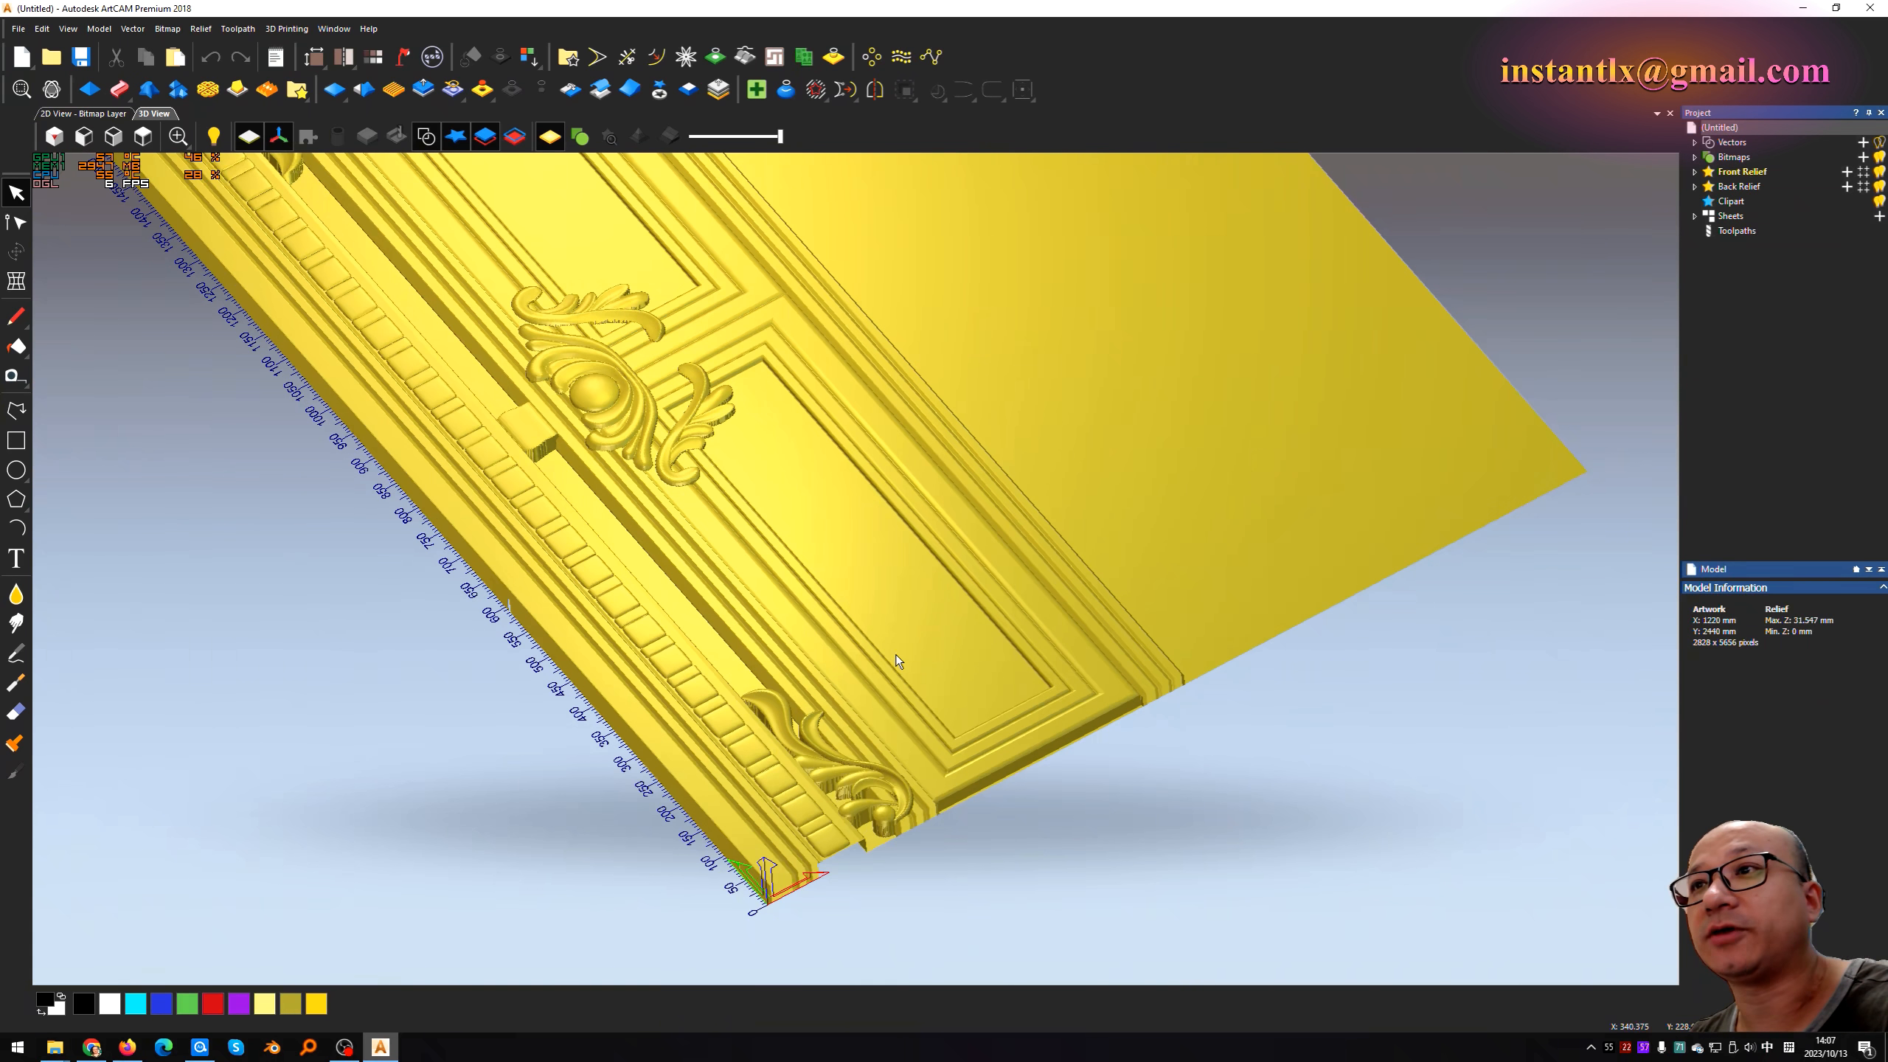
middle_click_drag(859, 492, 979, 604, "shift")
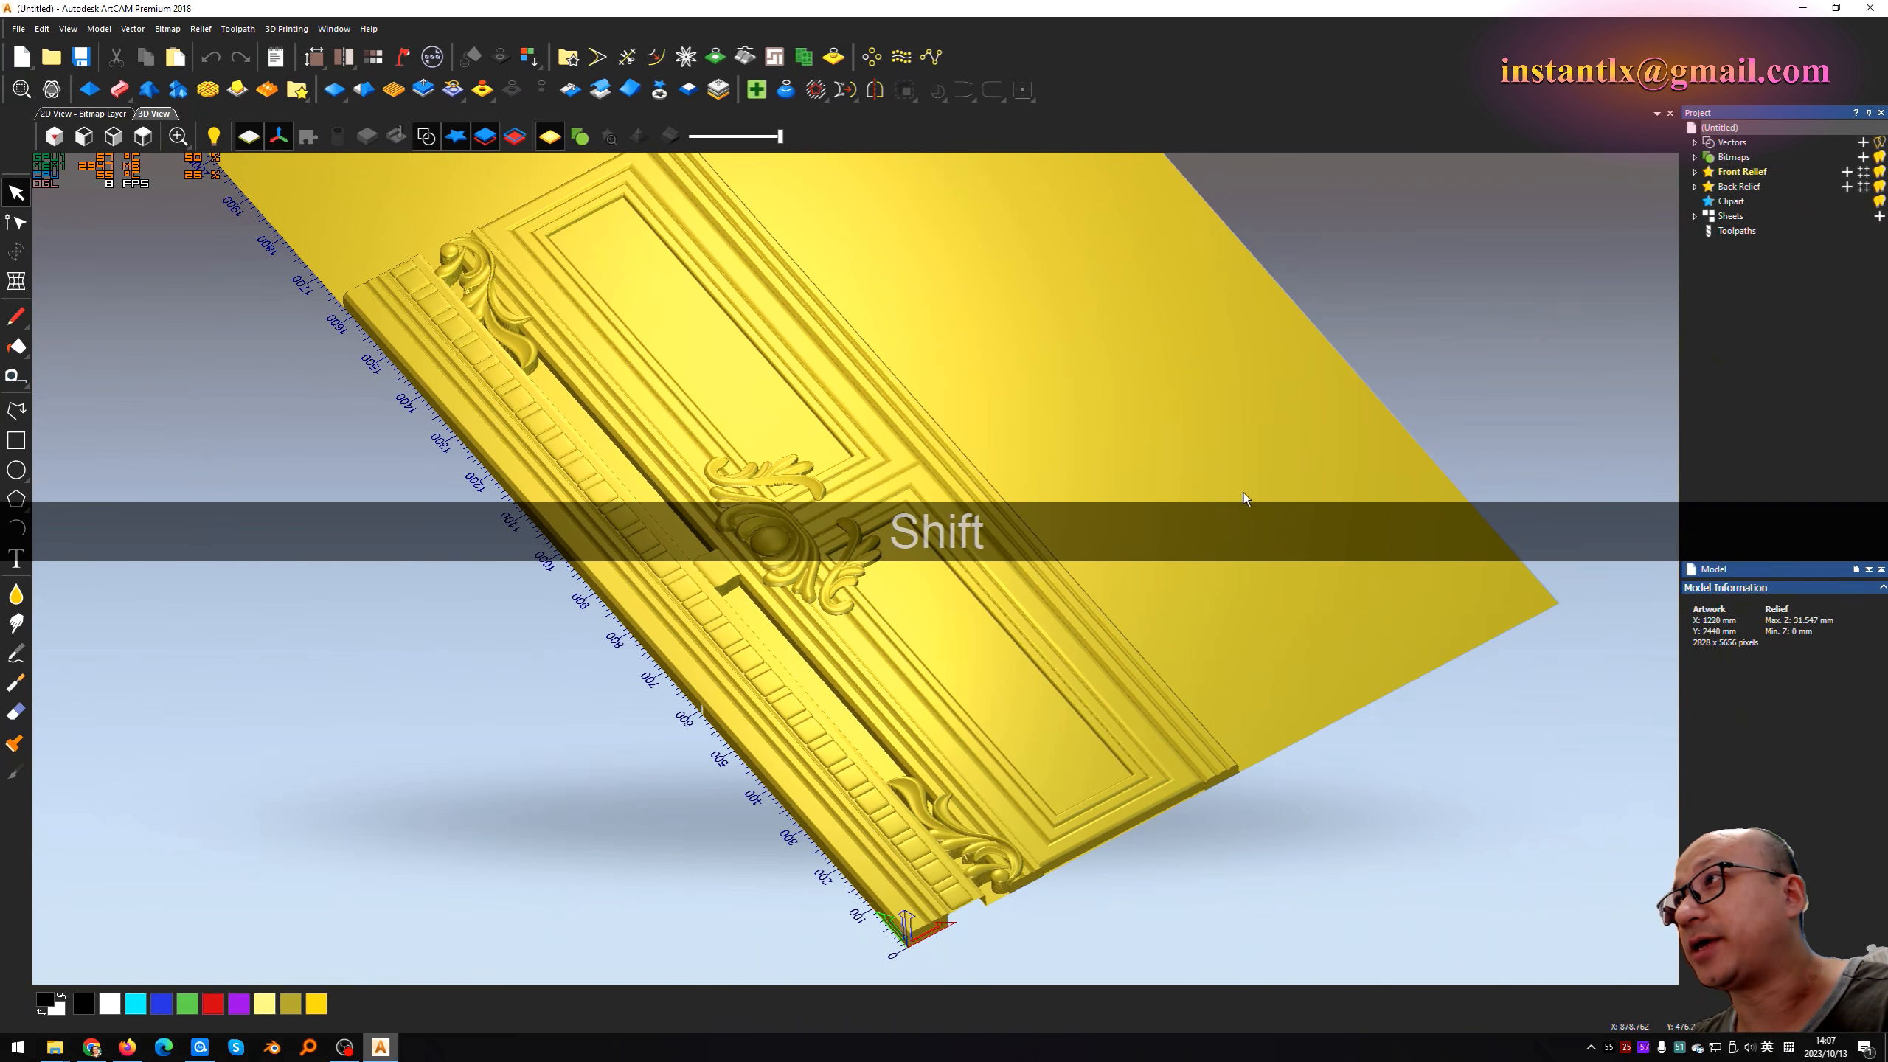
left_click(1735, 230)
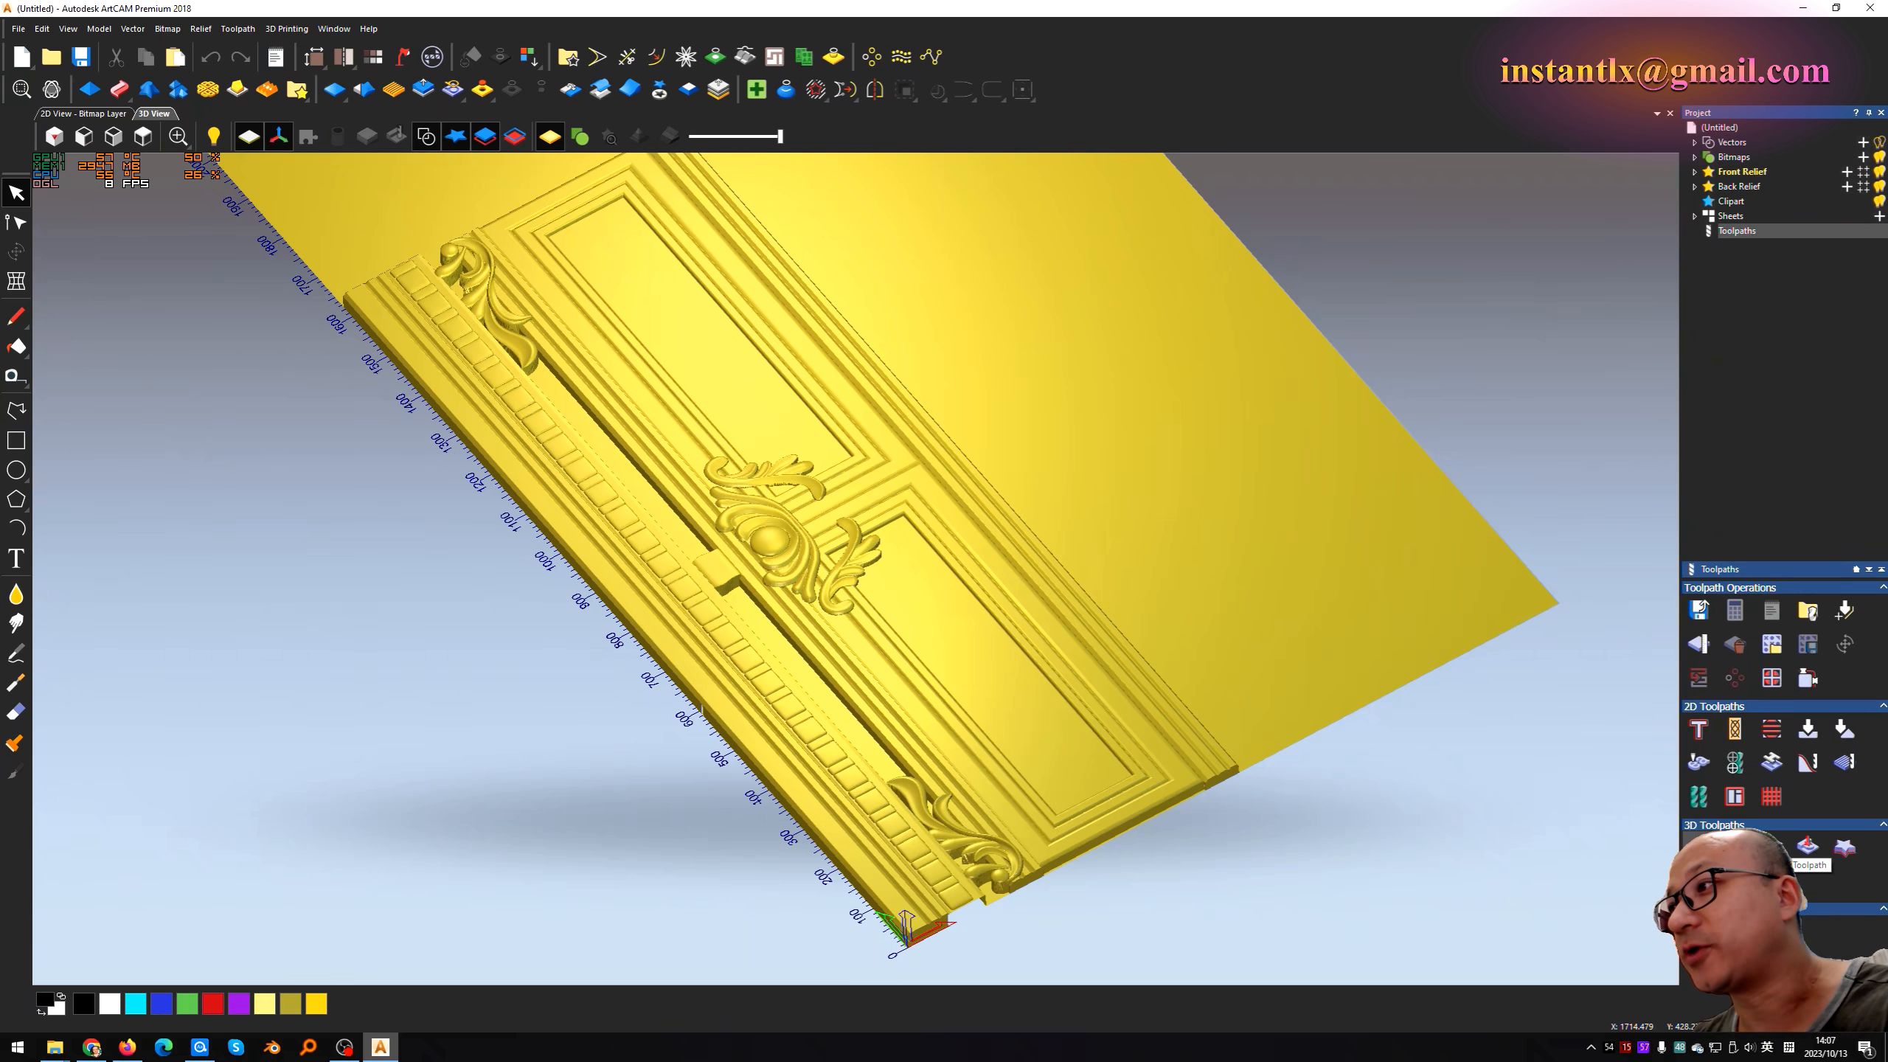
left_click(1700, 842)
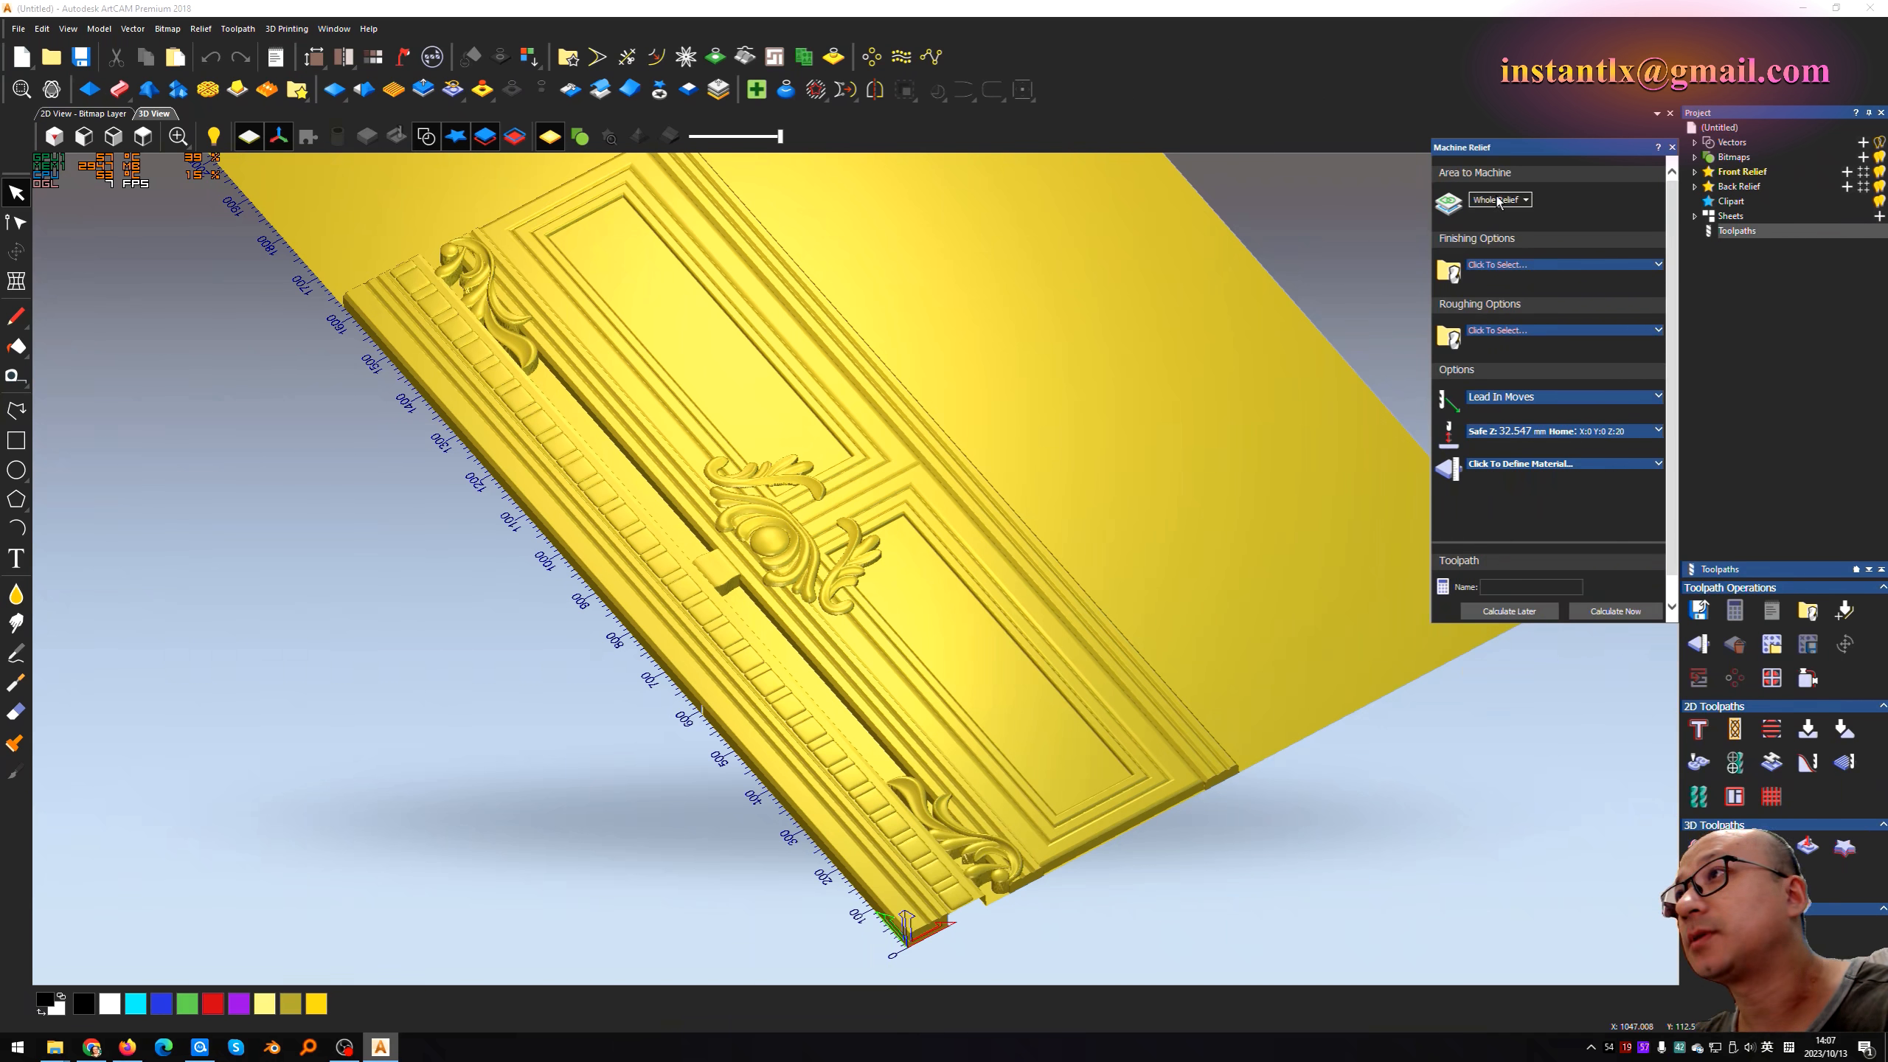
left_click(1501, 199)
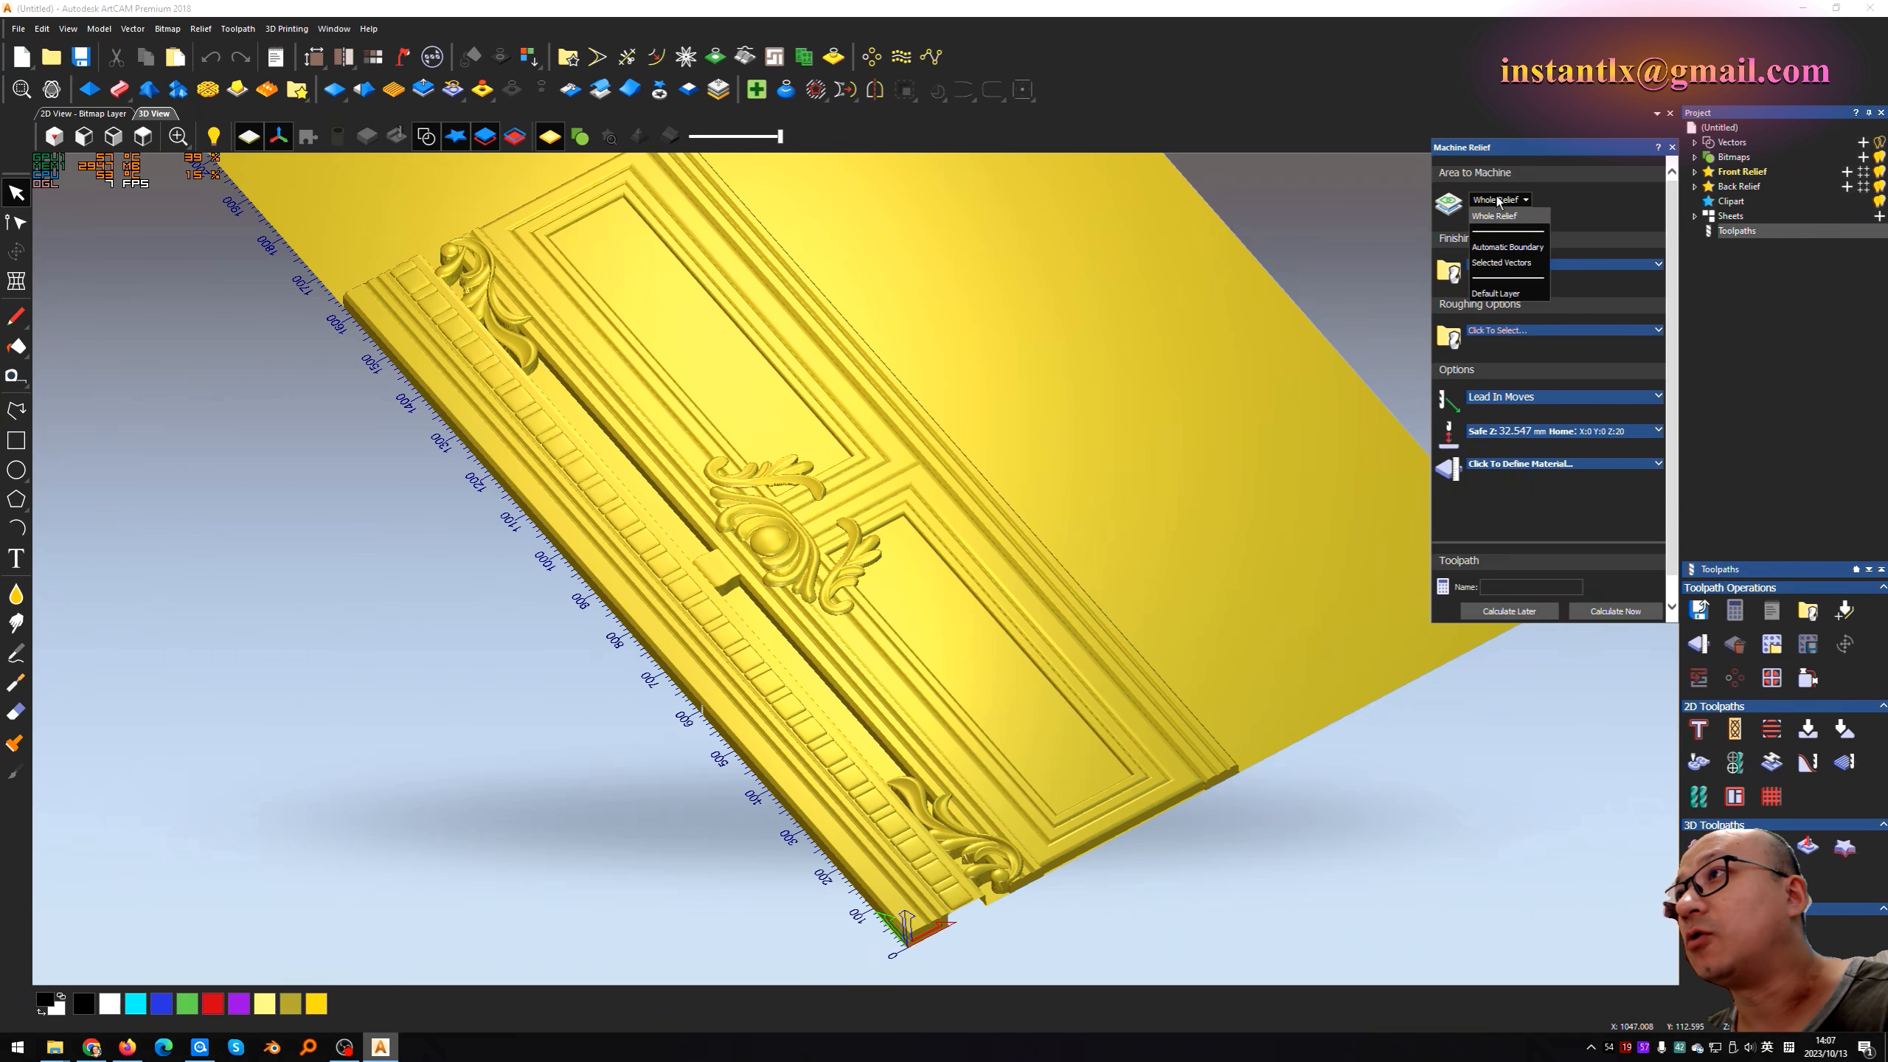
left_click(1509, 247)
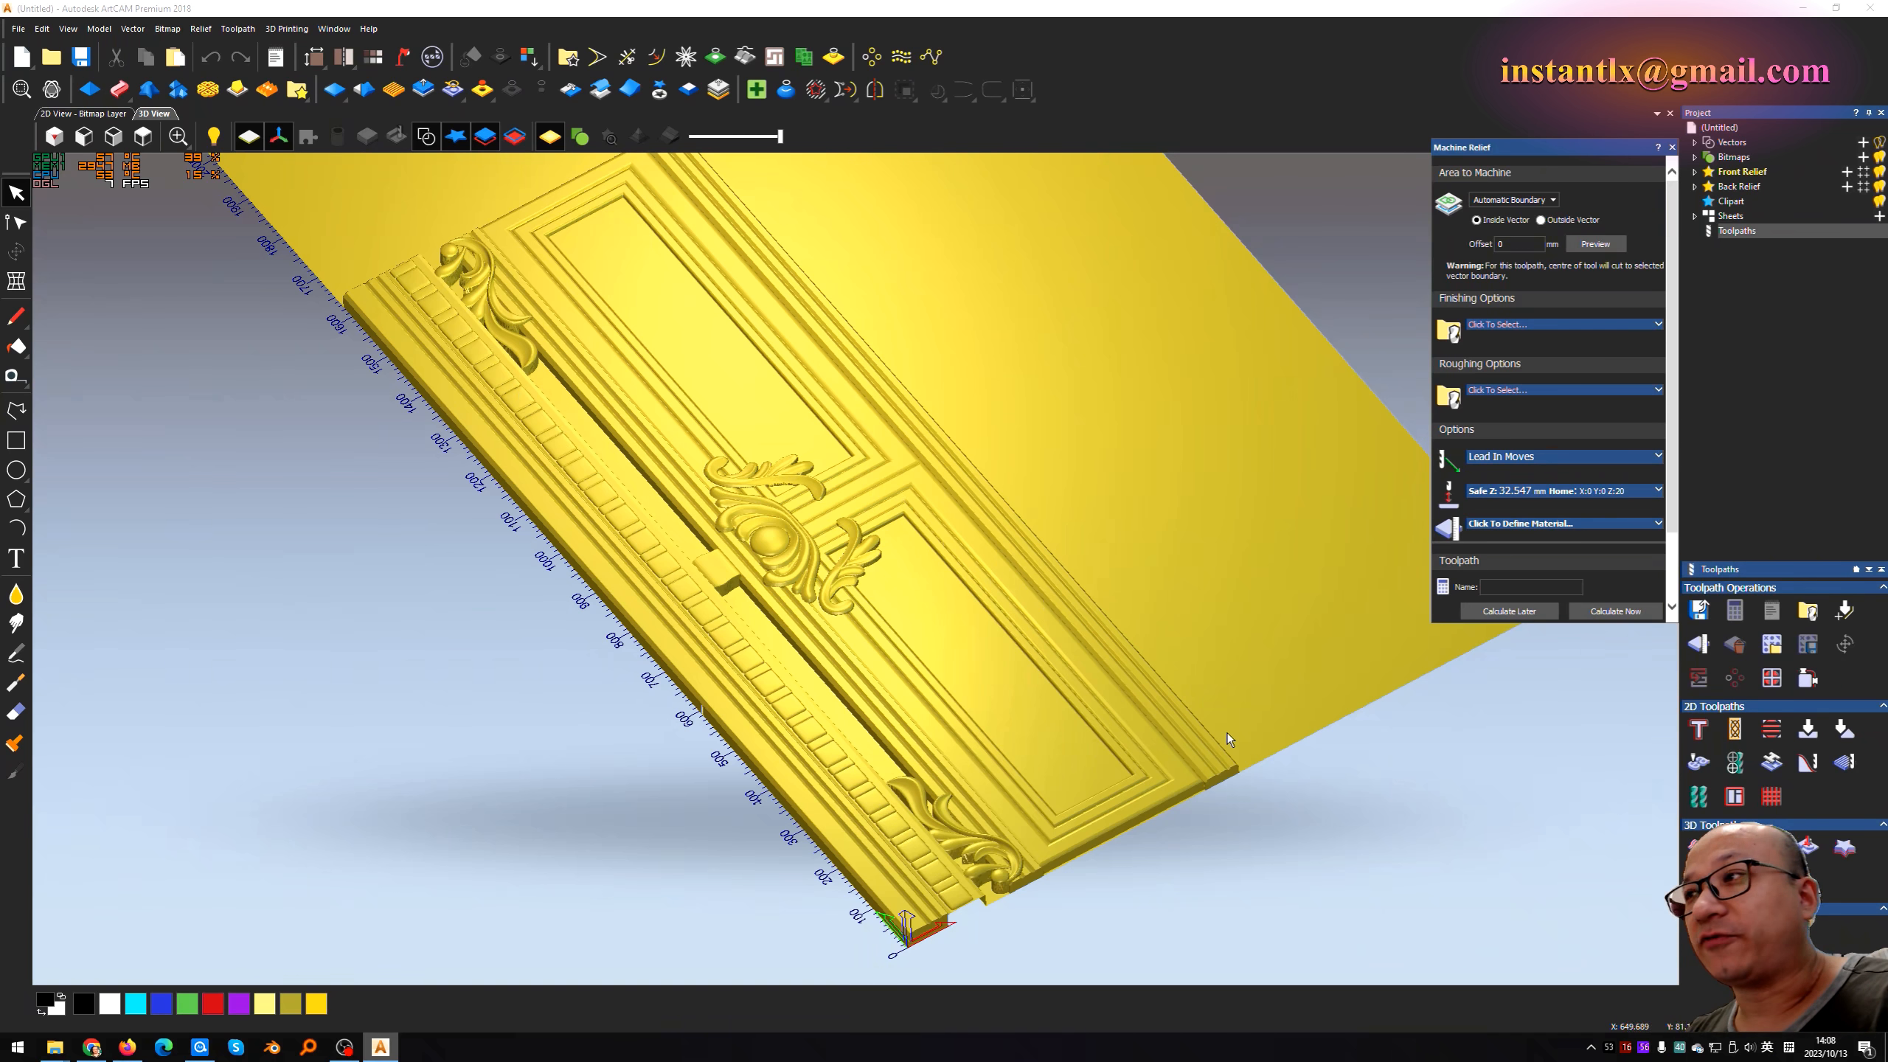
Step: Choose the Ball Nose 3 mm from the wood or plastic 3D finishing tools as the finishing tool
left_click(1507, 326)
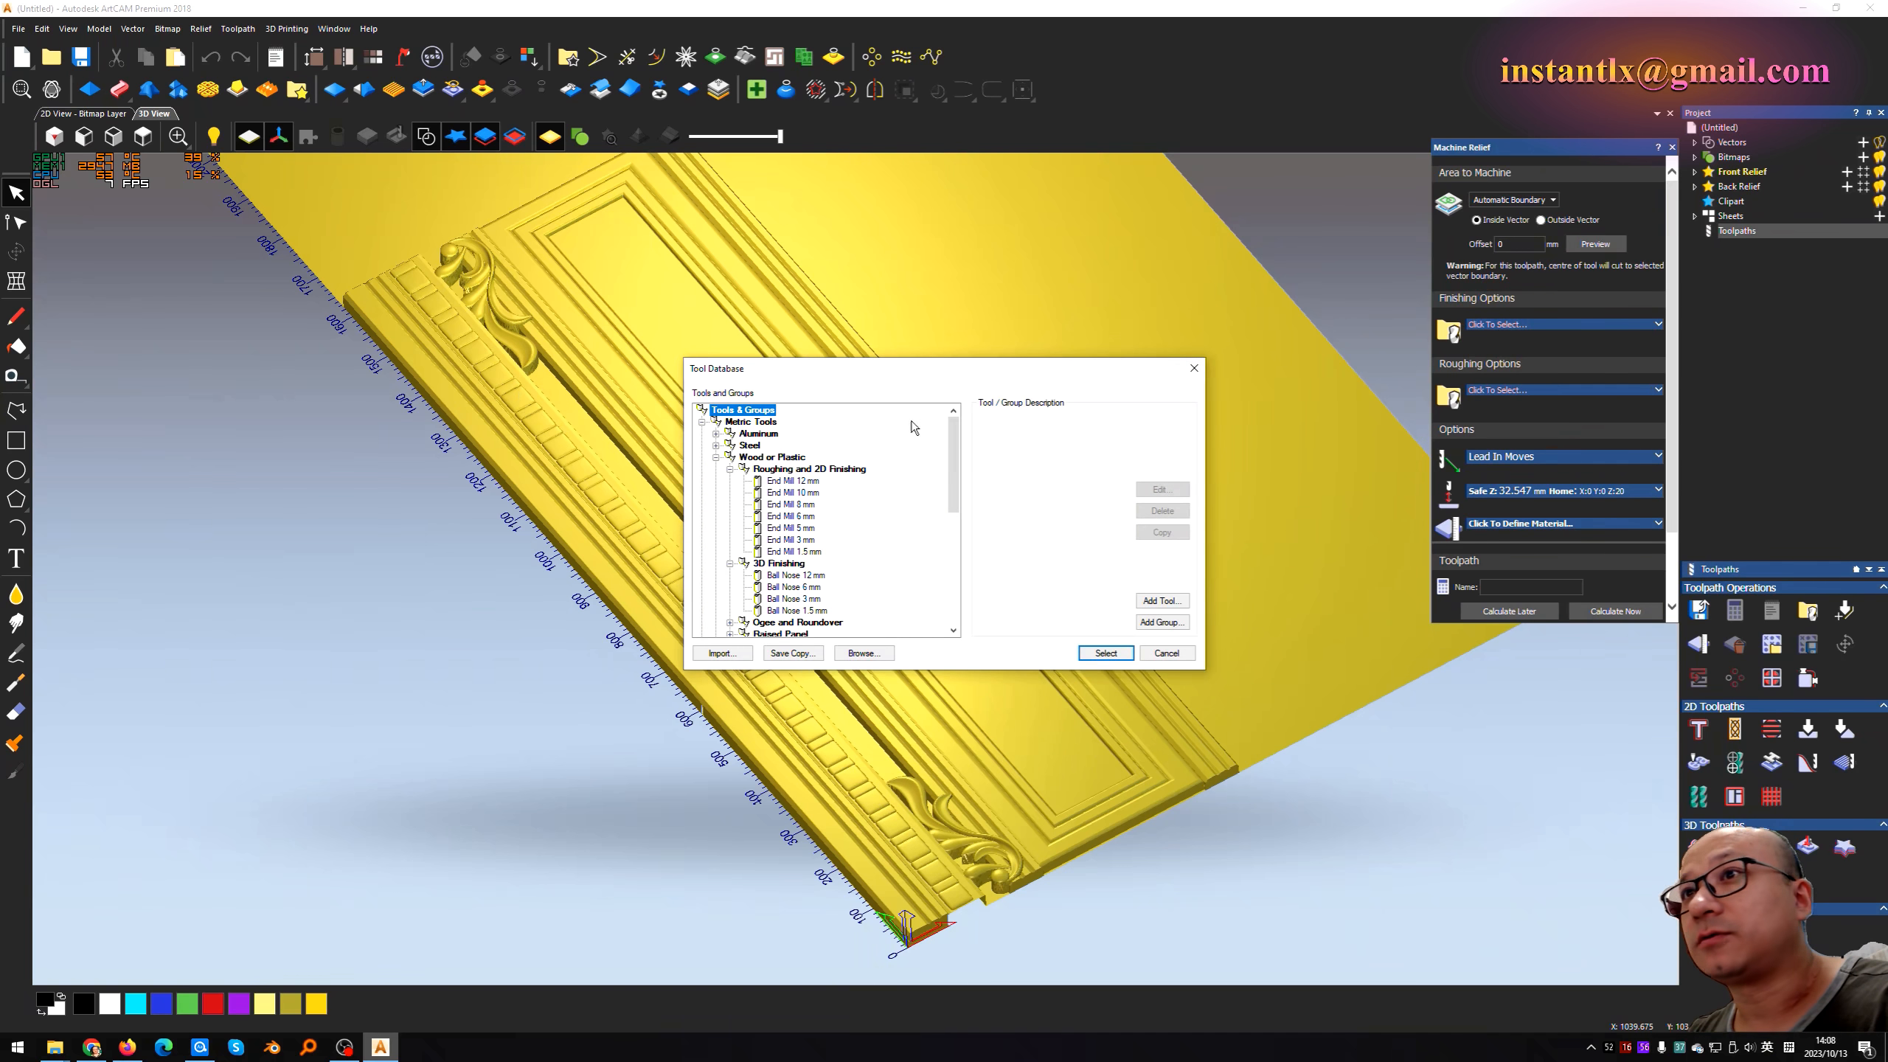
left_click(792, 588)
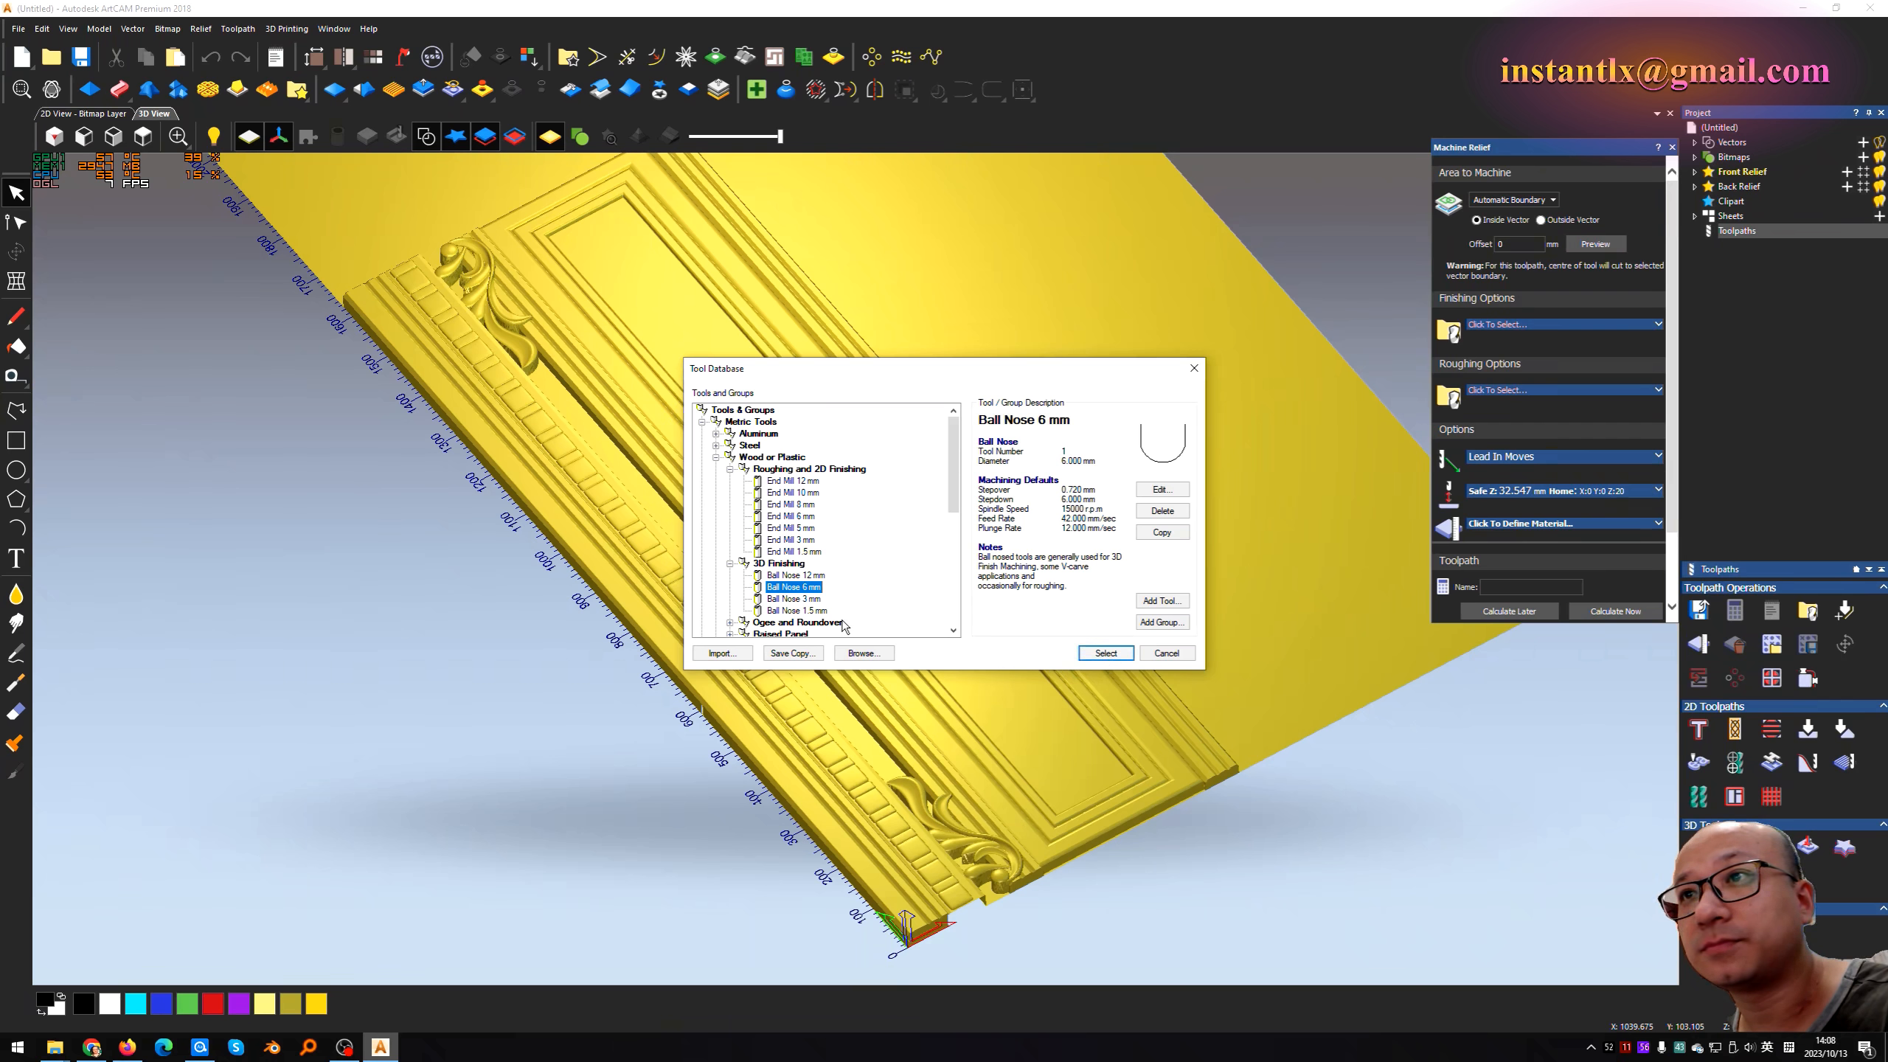
left_click(807, 601)
left_click(1092, 656)
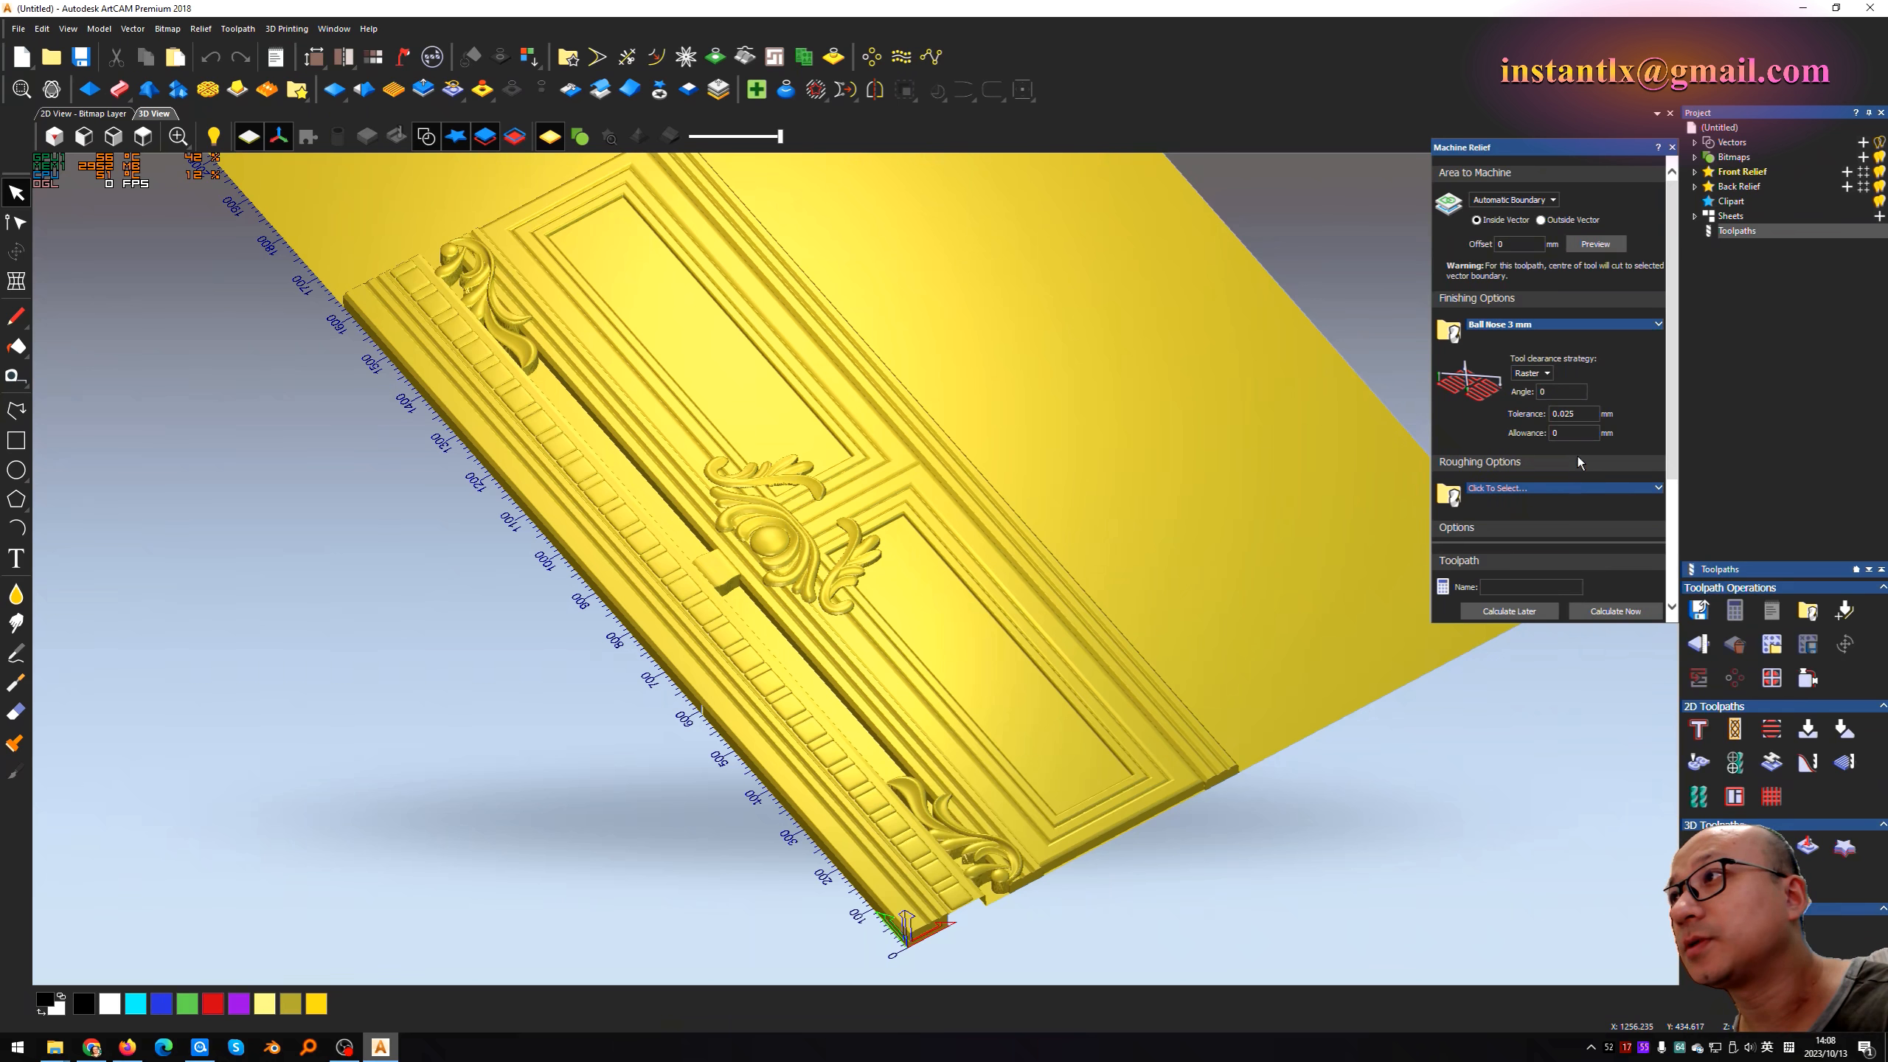
left_click(1531, 372)
left_click(1590, 386)
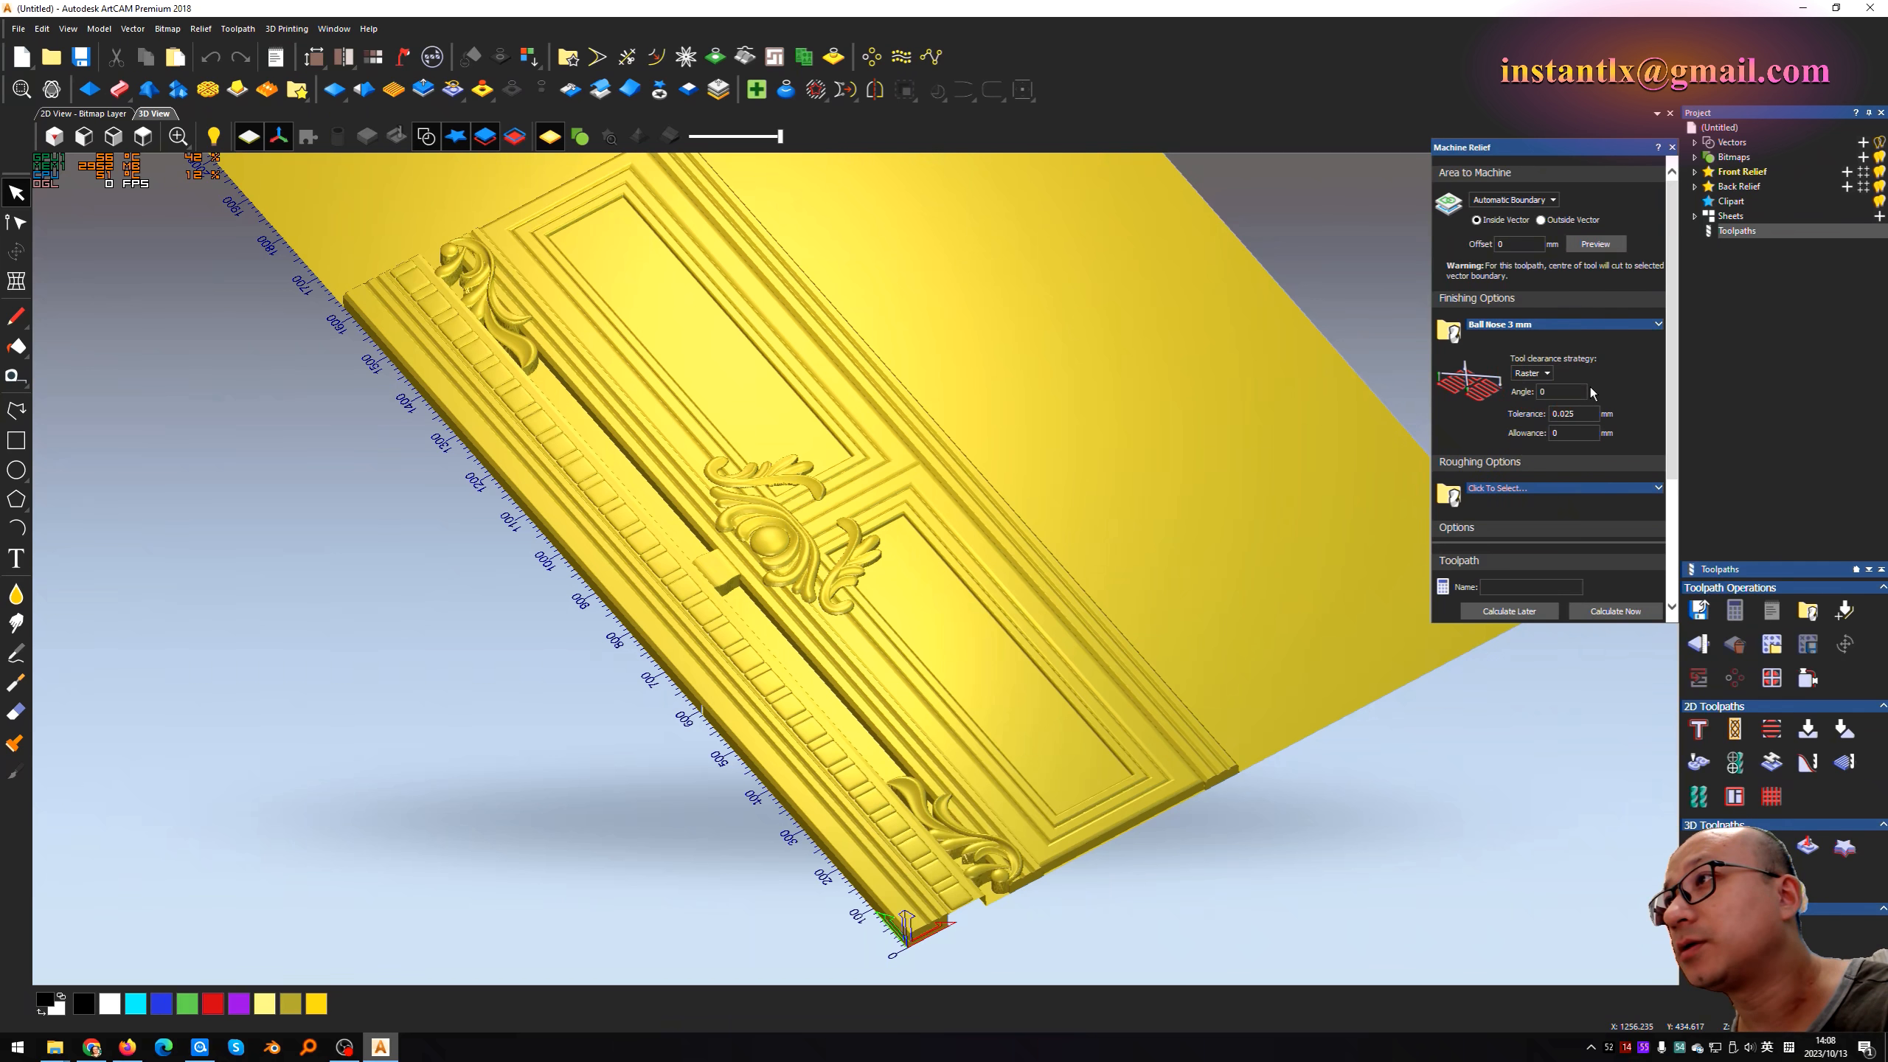
Step: Set the finishing tool's stepdown to 5 mm
left_click(1657, 325)
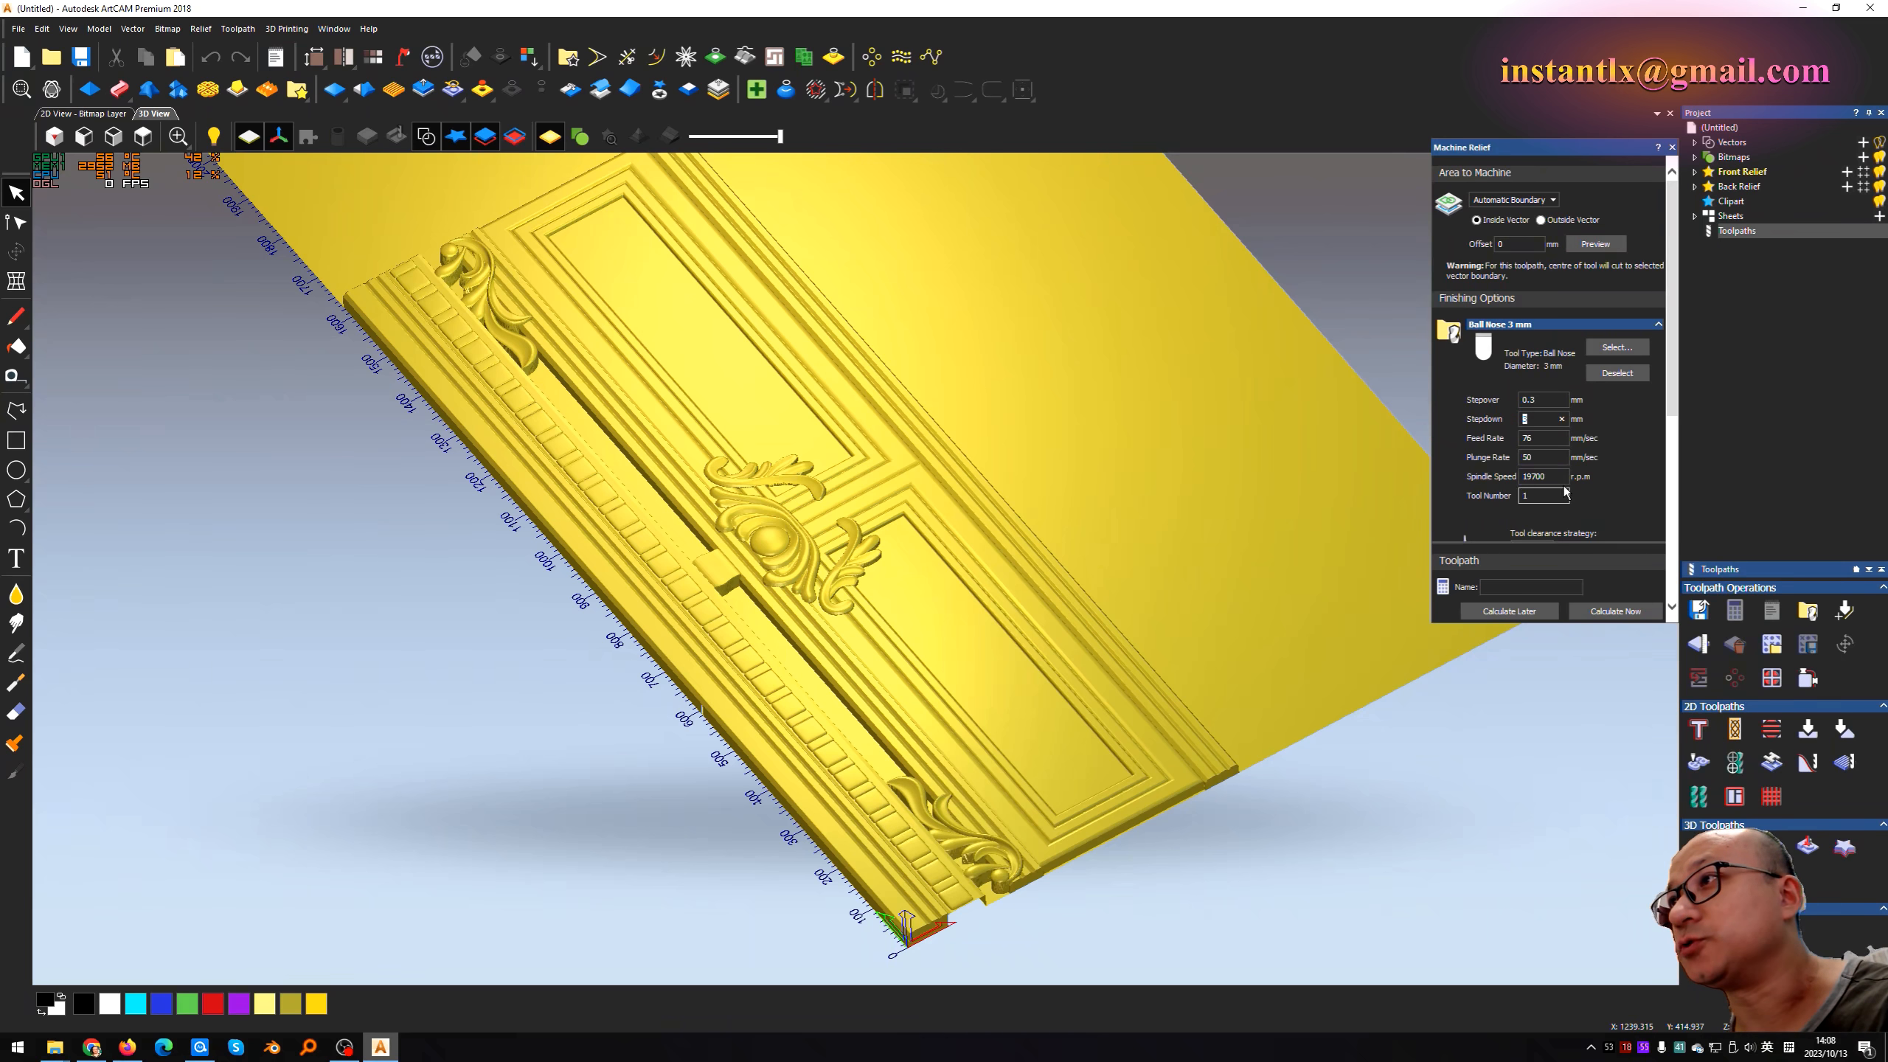
type("5")
left_click_drag(1670, 349, 1643, 475)
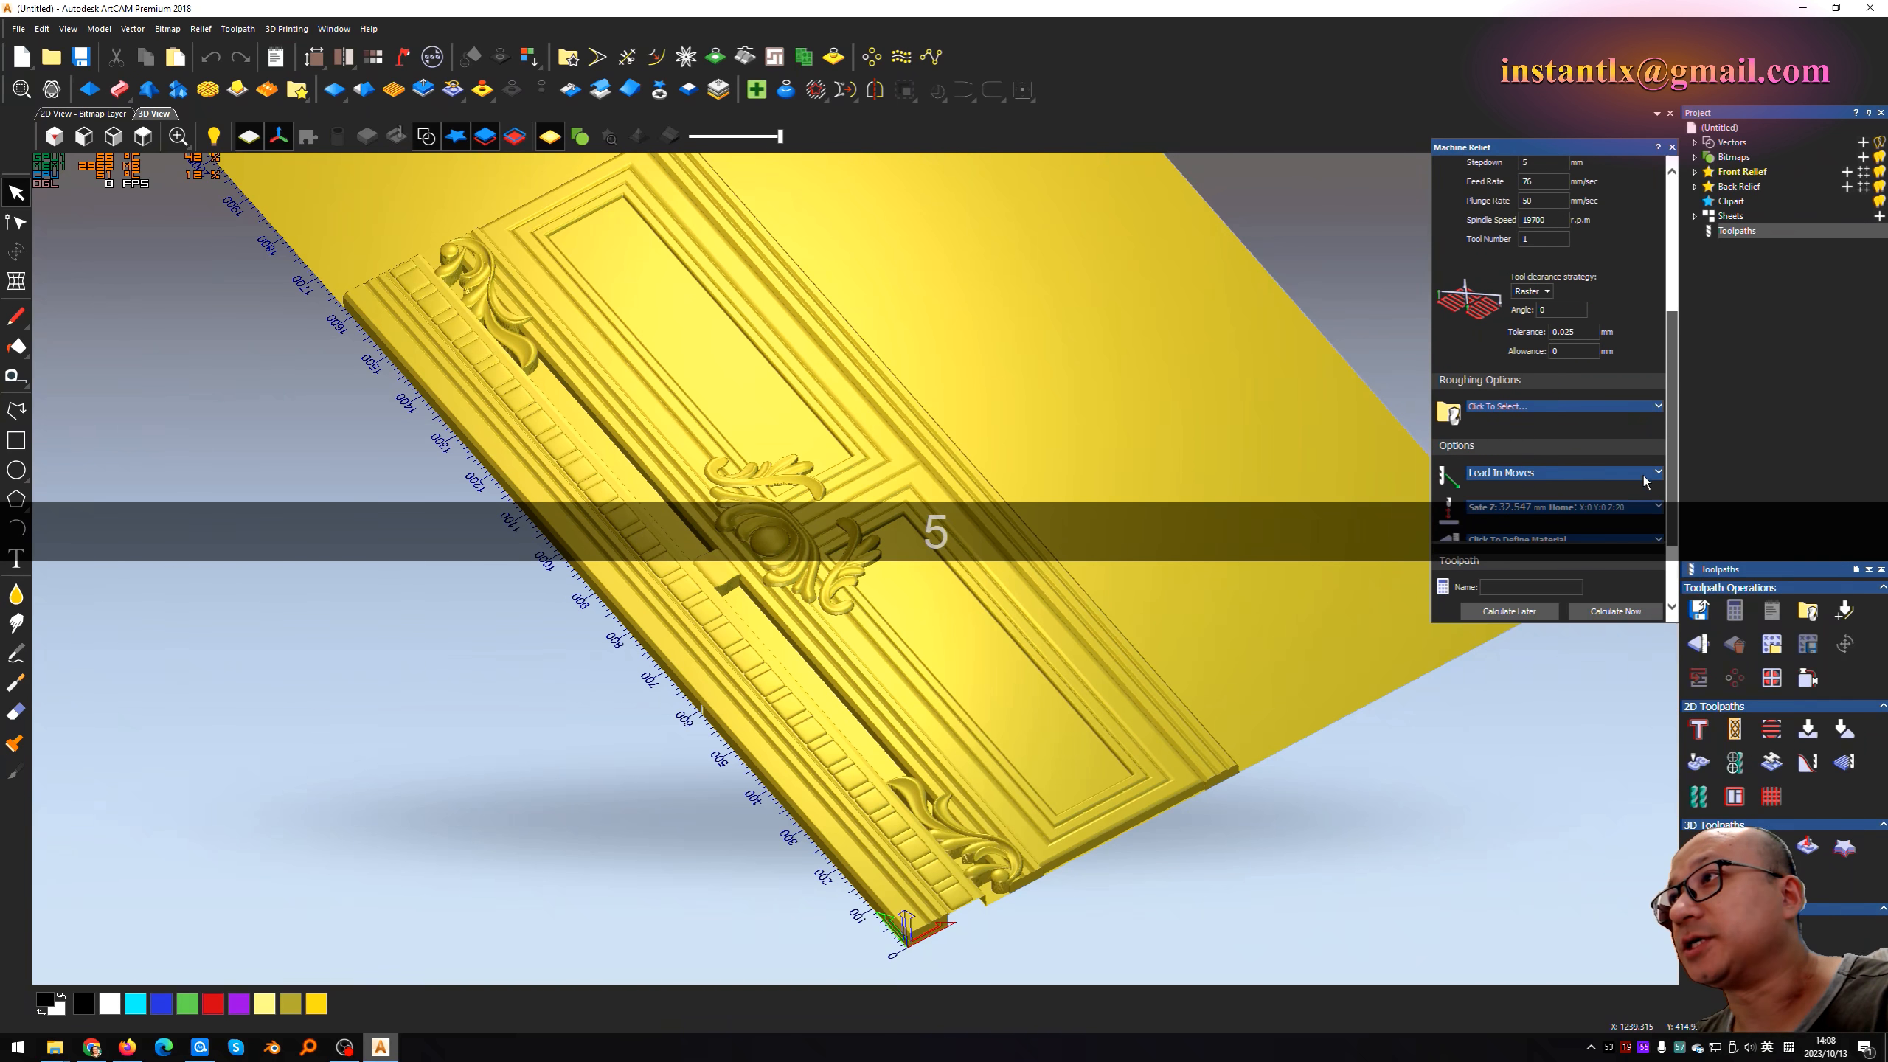
Step: Choose the End Mill 6 mm from the wood or plastic roughing and 2D finishing tools as the roughing tool
left_click(1509, 403)
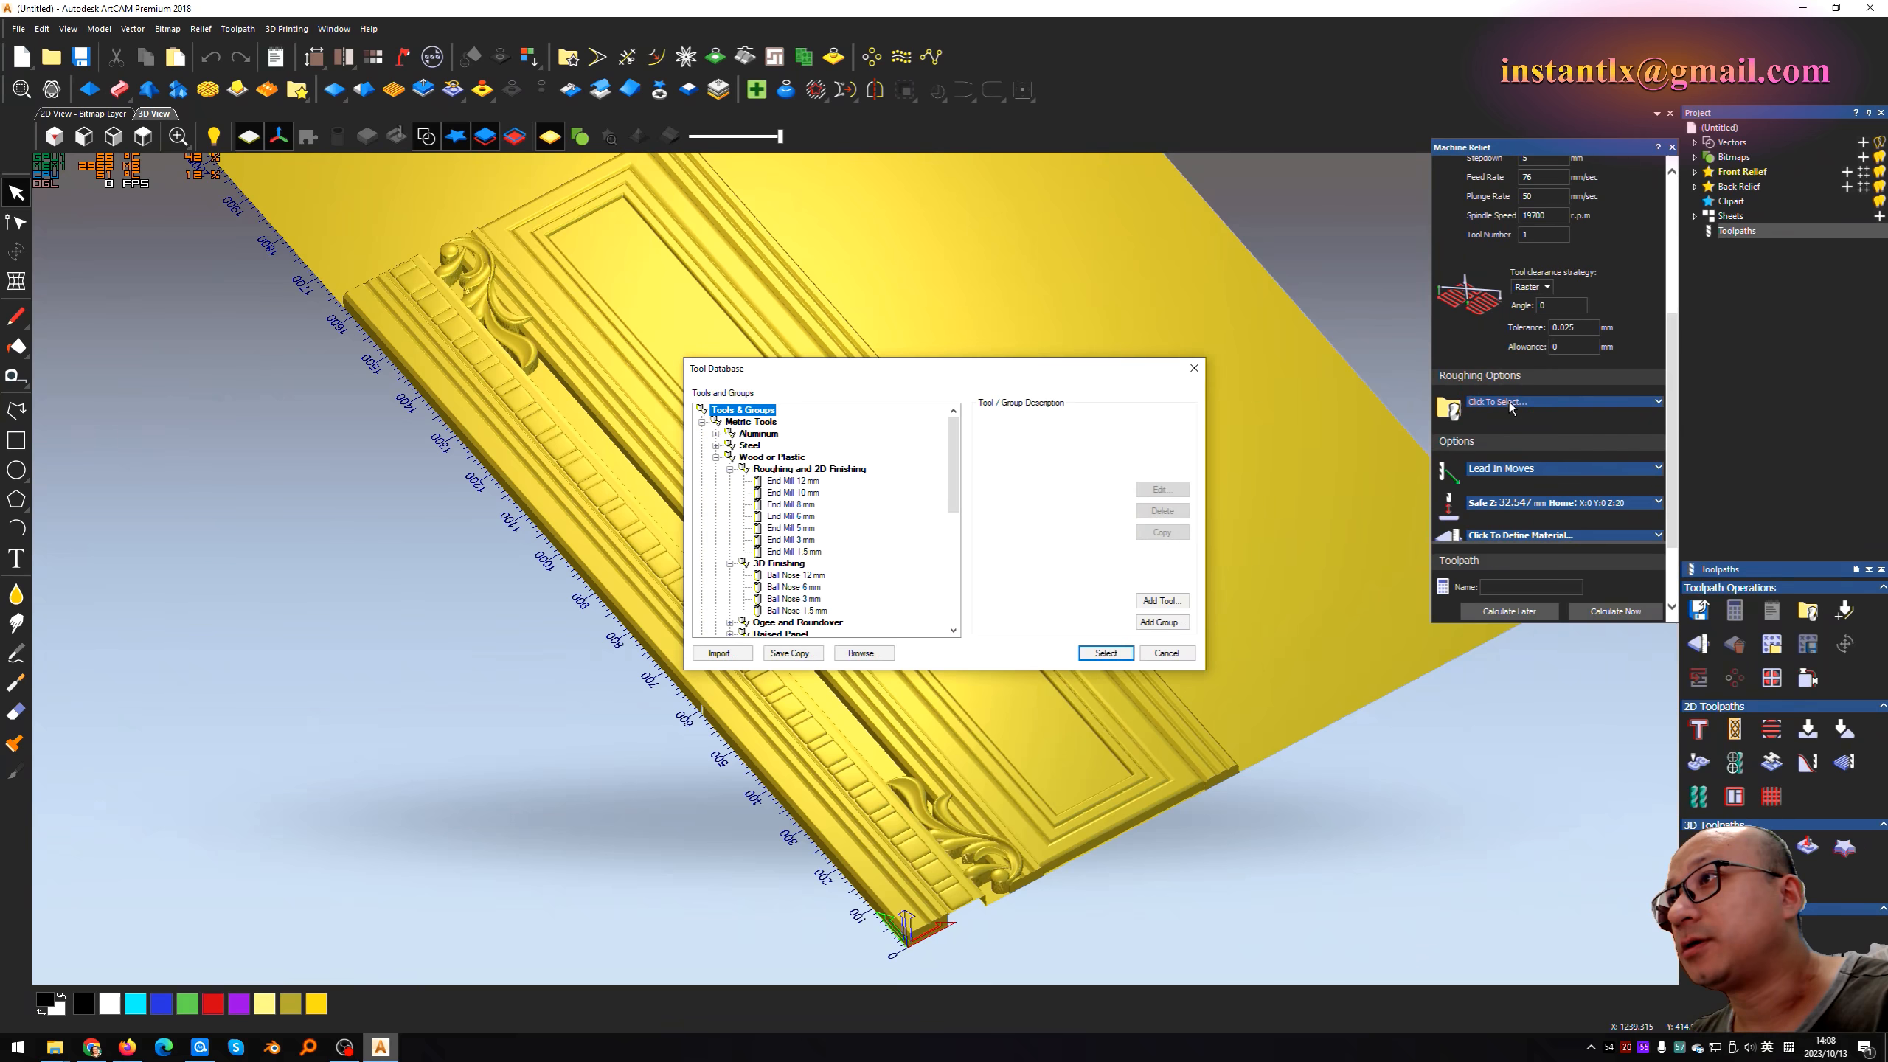
left_click(790, 482)
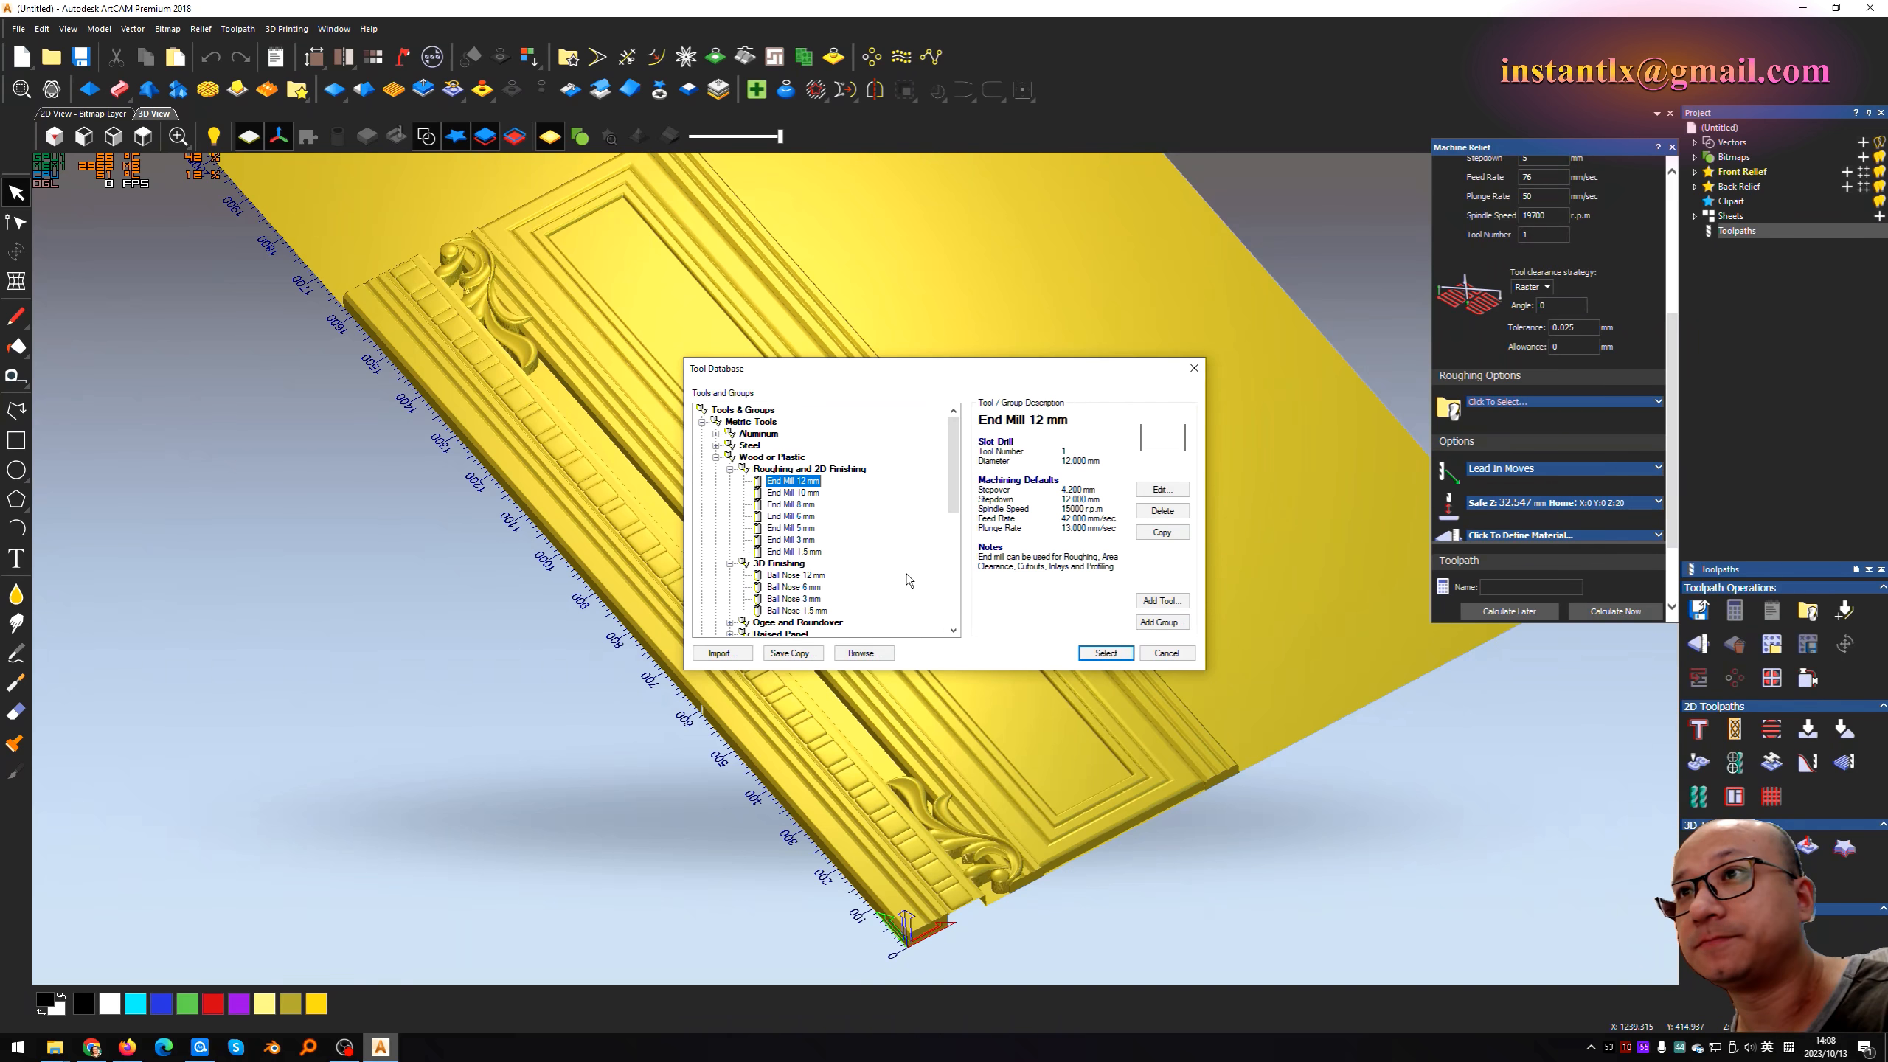
left_click(792, 517)
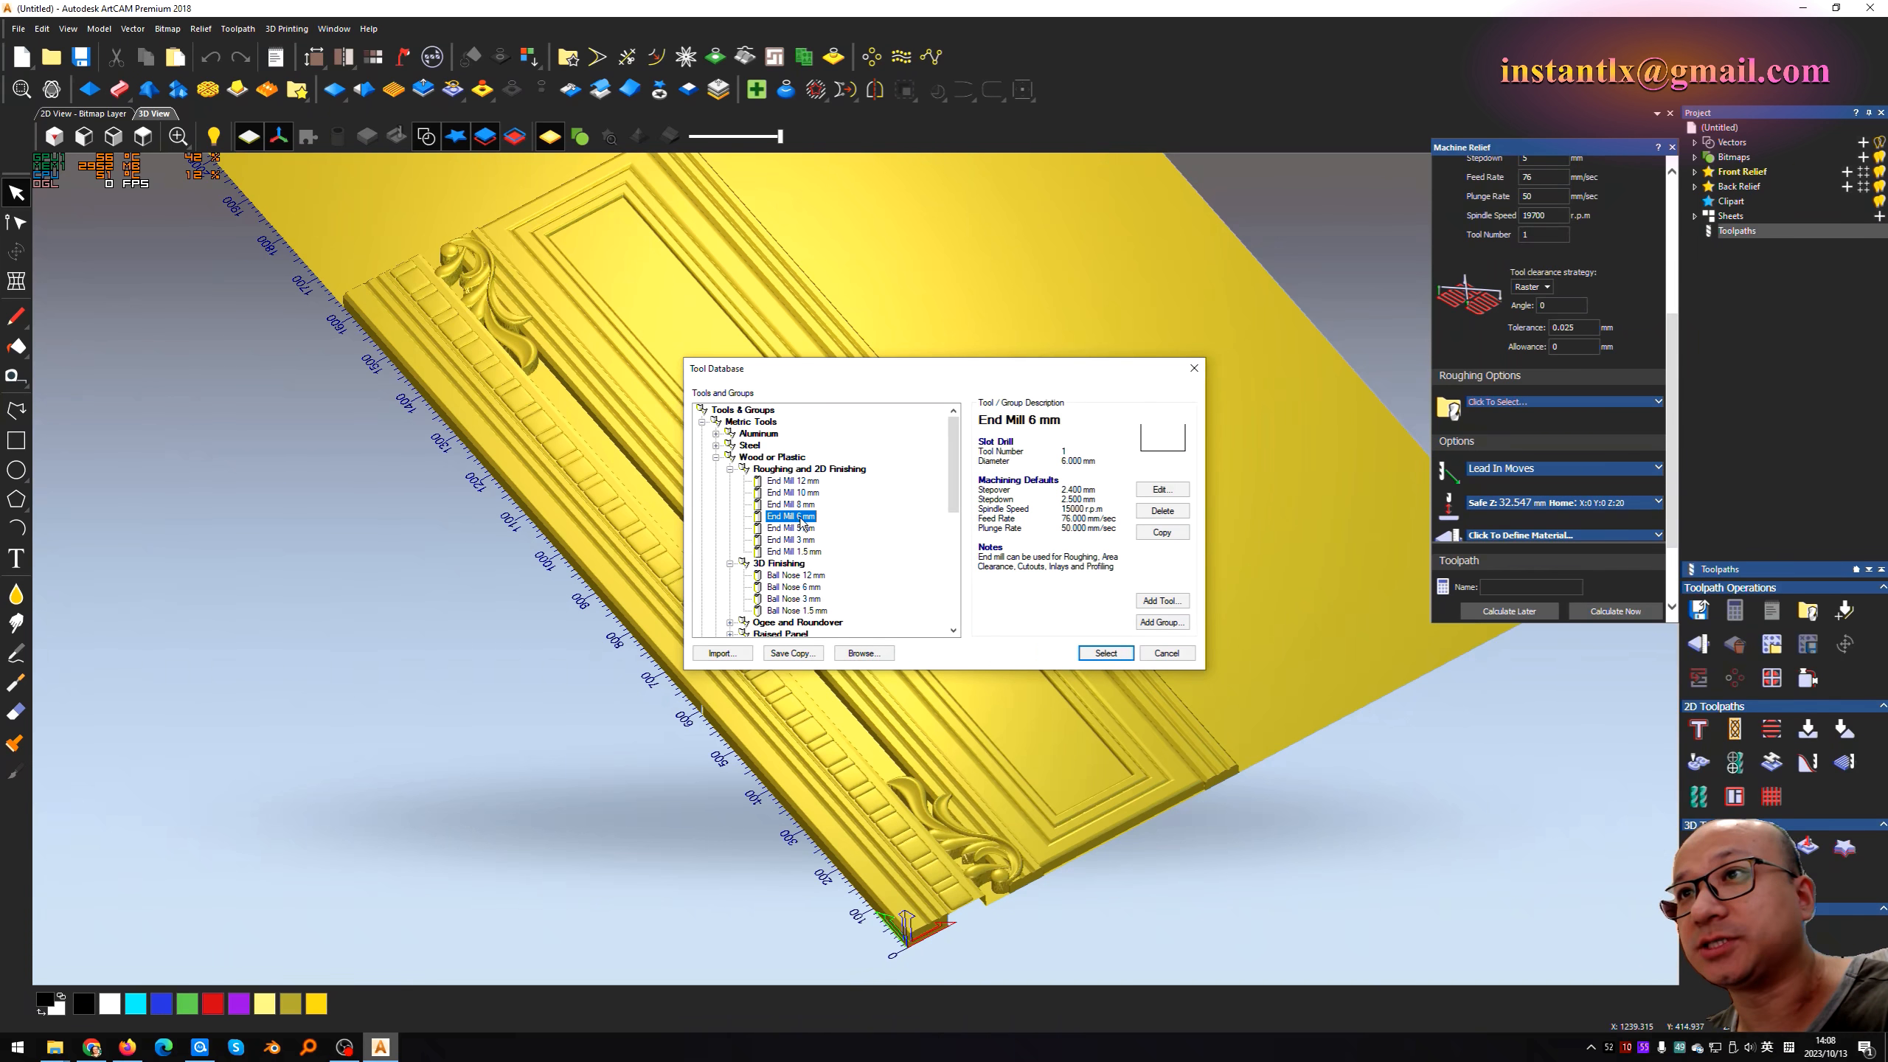
left_click(1105, 653)
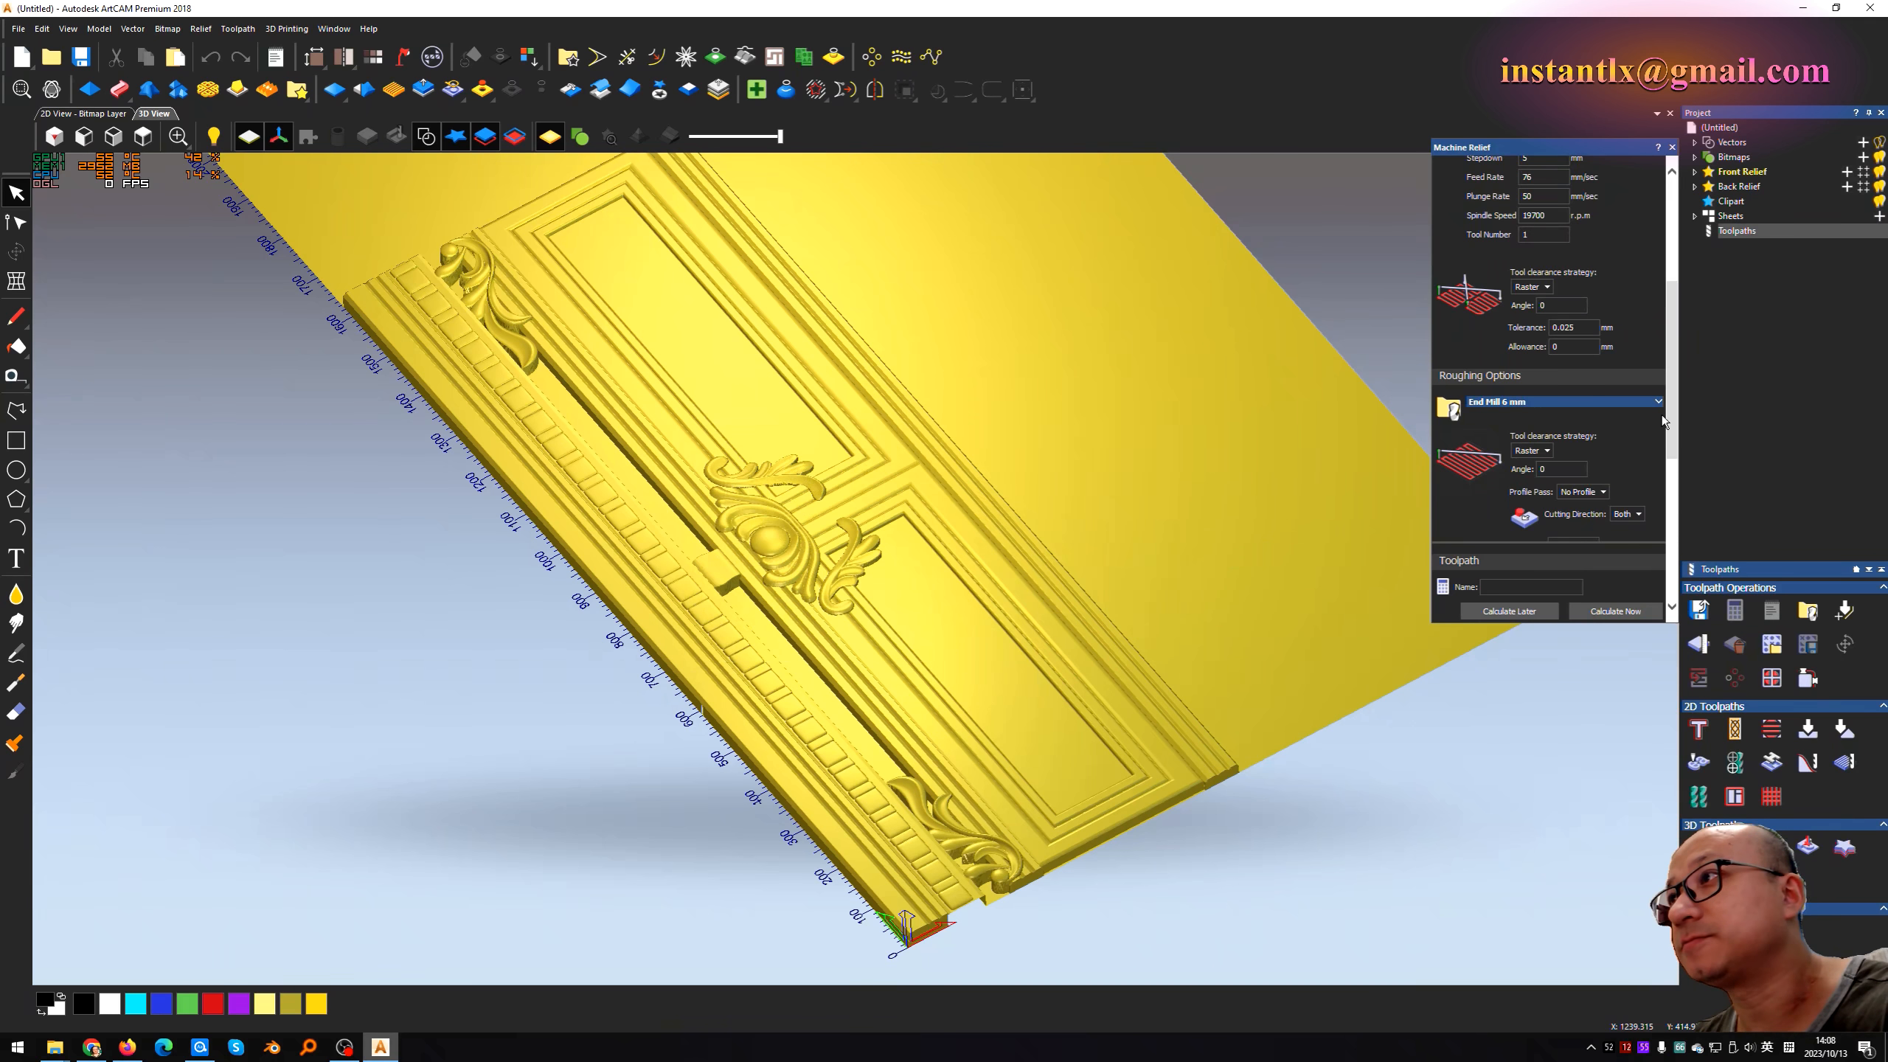
Step: Set the roughing tool's stepdown to 5 mm
left_click(1660, 403)
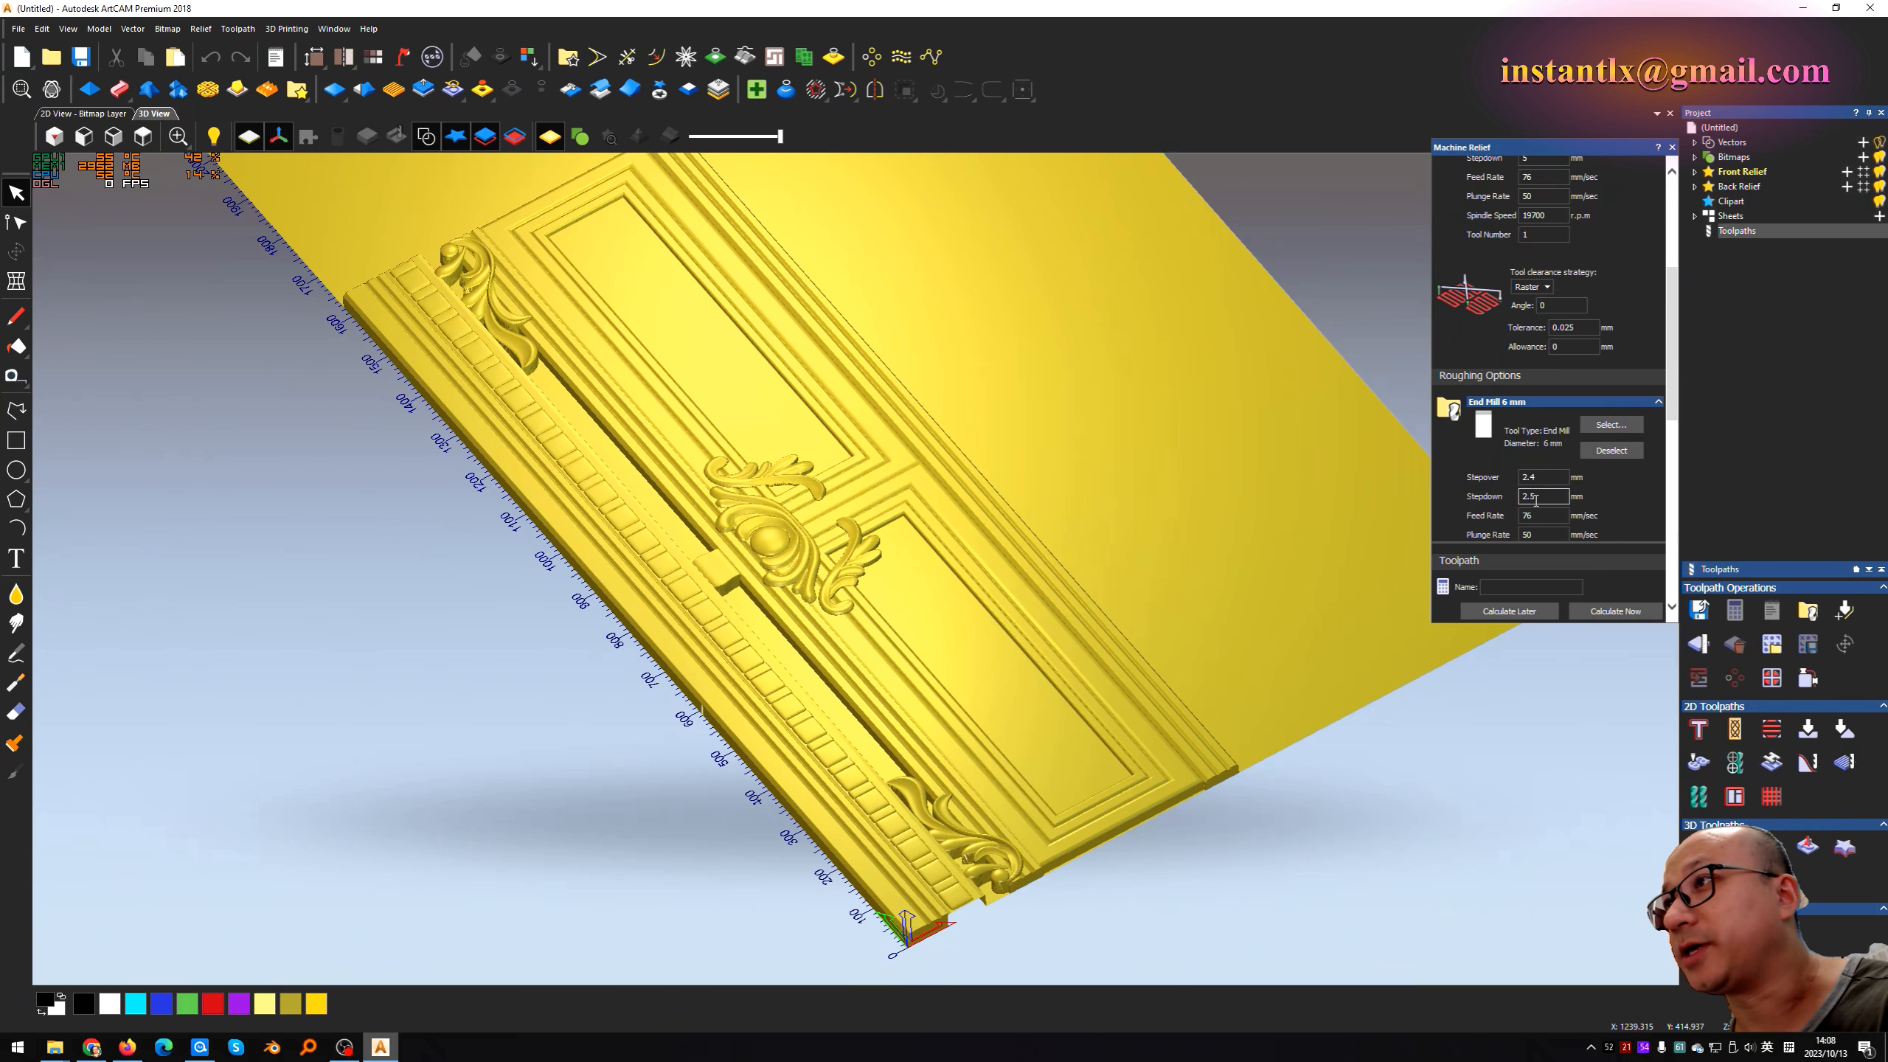
left_click_drag(1537, 501, 1485, 503)
type("5")
Step: Set the Ball Nose 3 mm finishing tool's number to 2 and its raster clearance angle to 30
left_click_drag(1671, 412, 1658, 343)
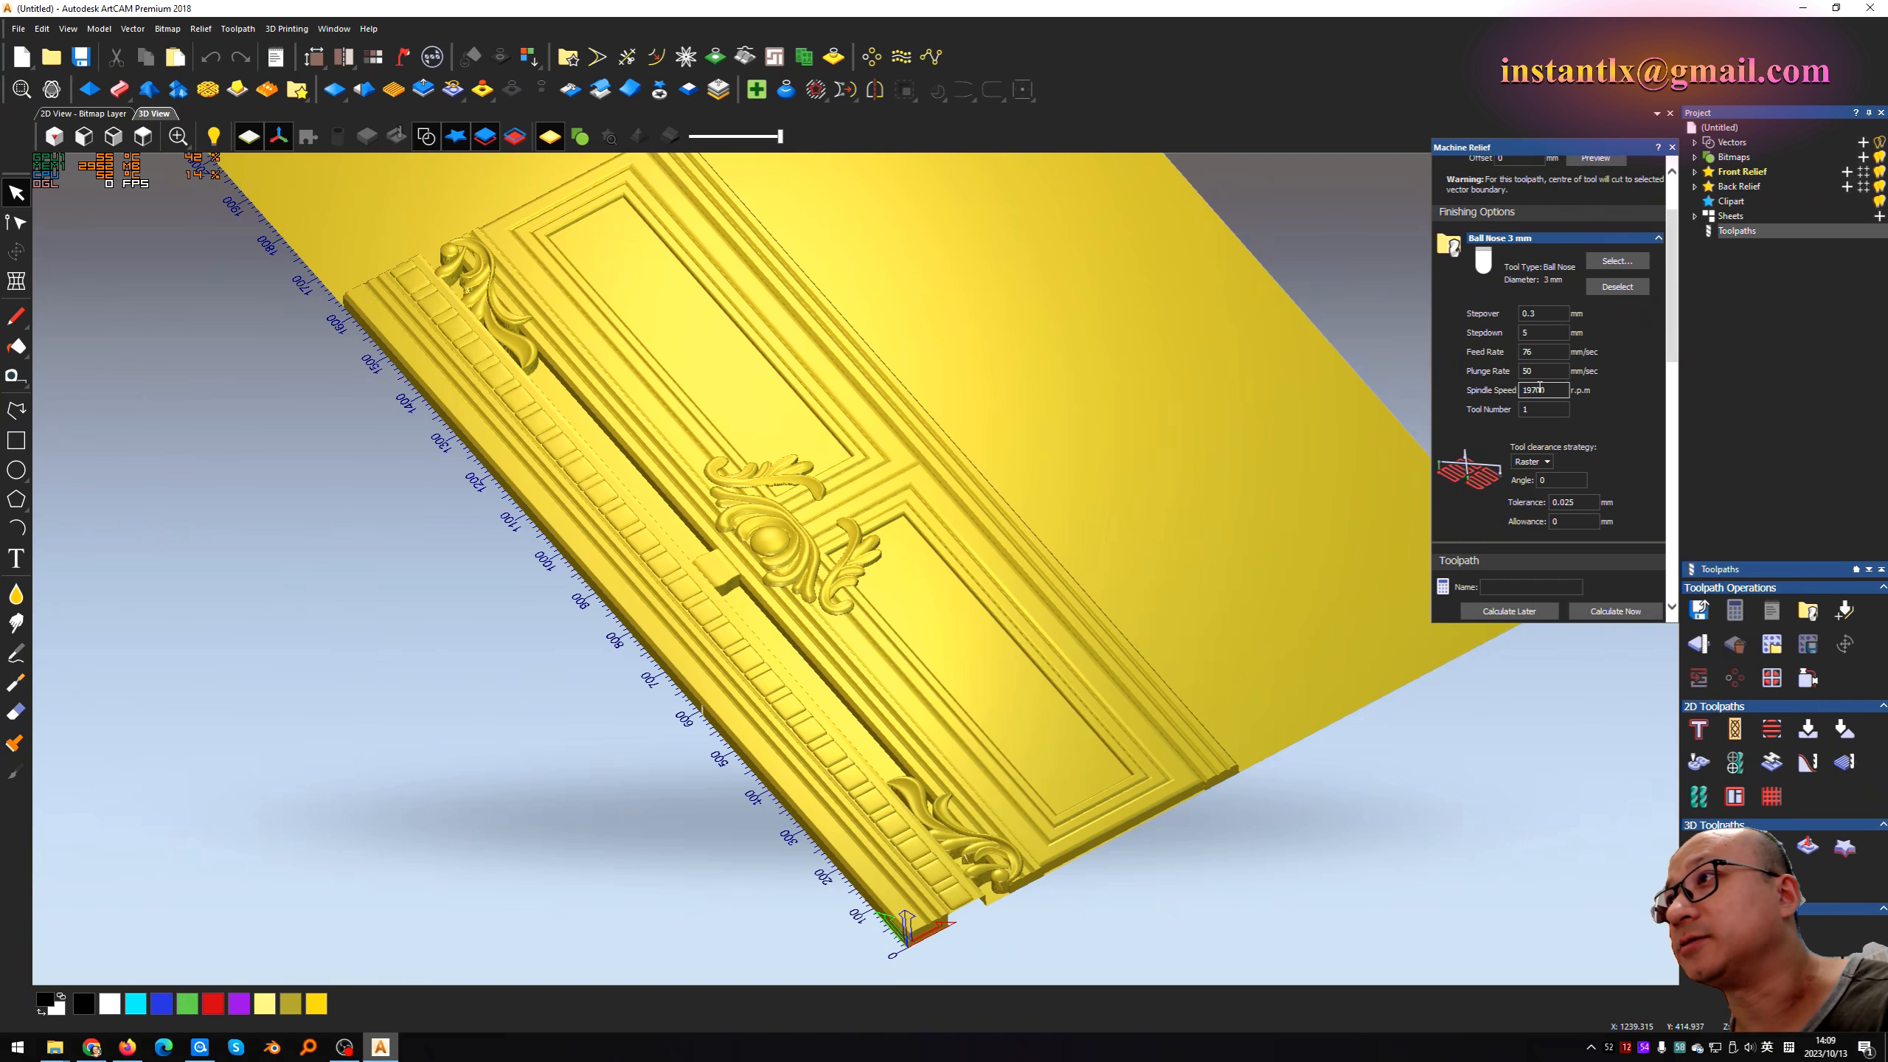
left_click(1469, 411)
type("2")
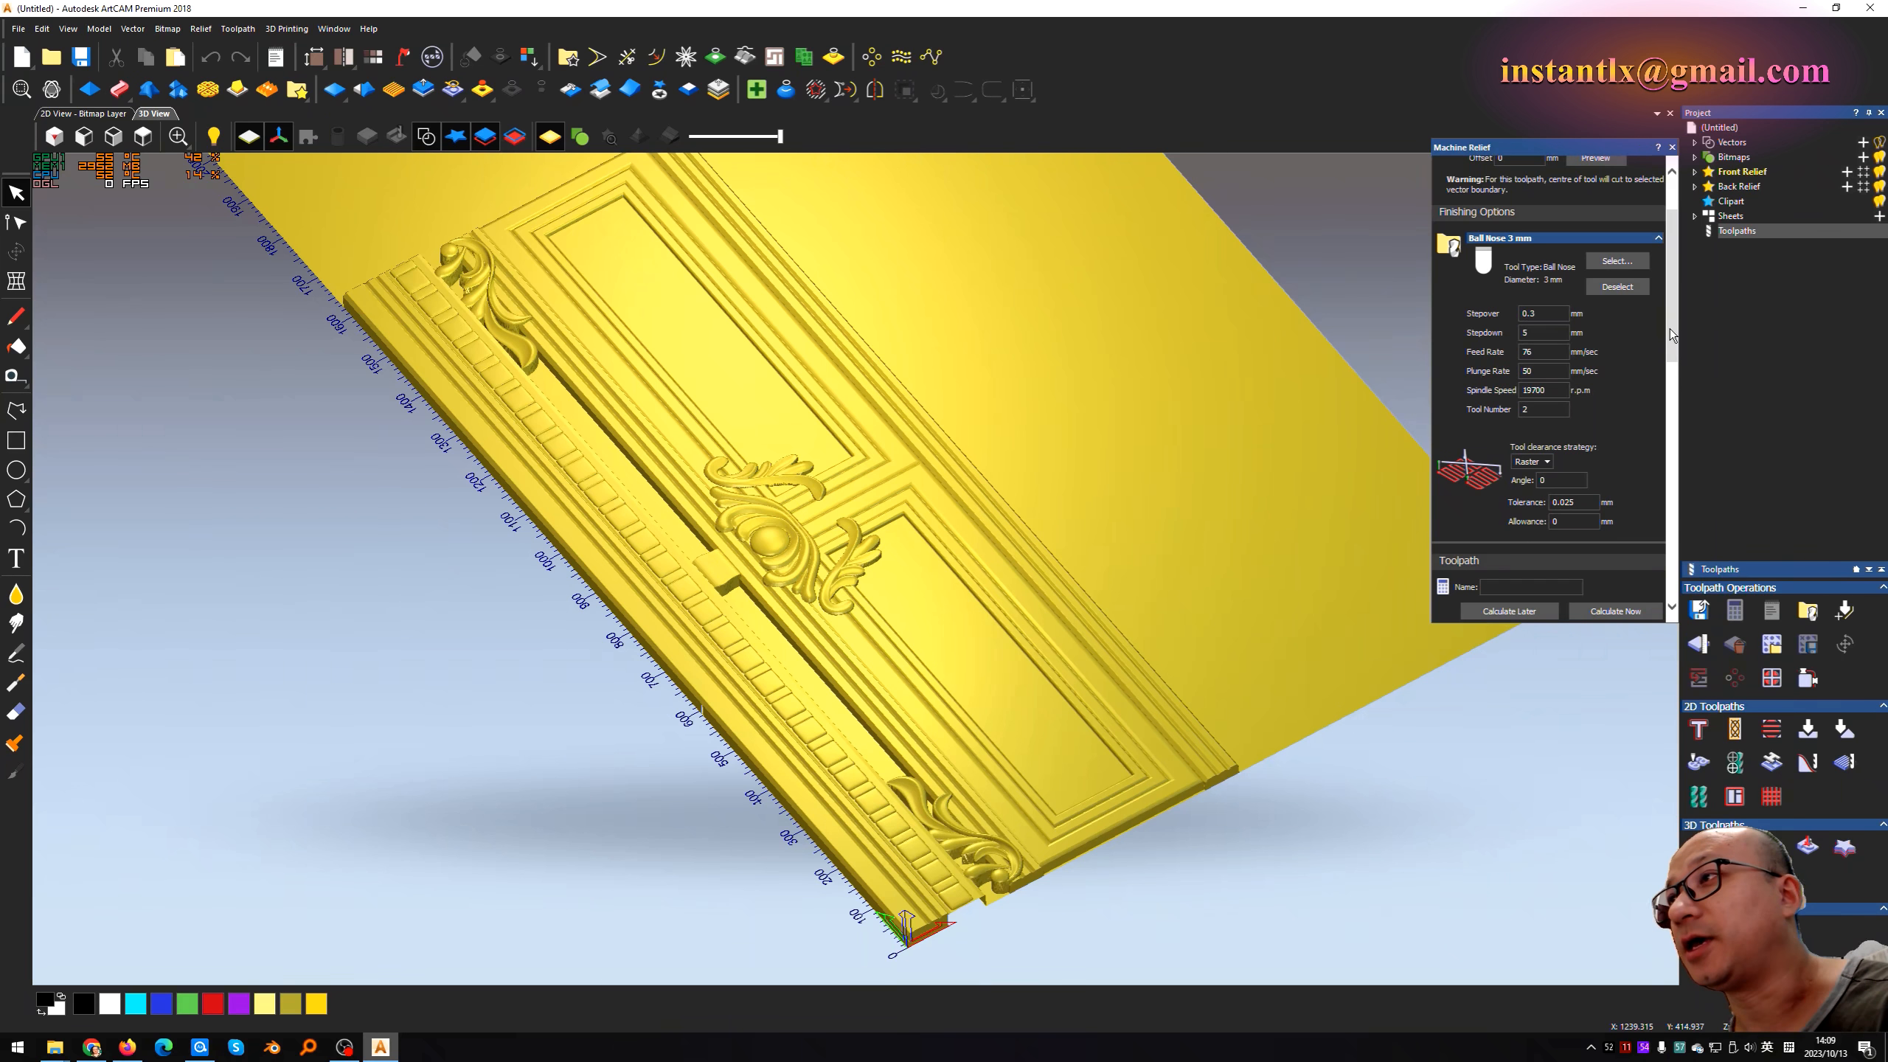
mouse_move(1671, 333)
left_mouse_down()
mouse_move(1661, 423)
mouse_move(1667, 341)
left_mouse_up()
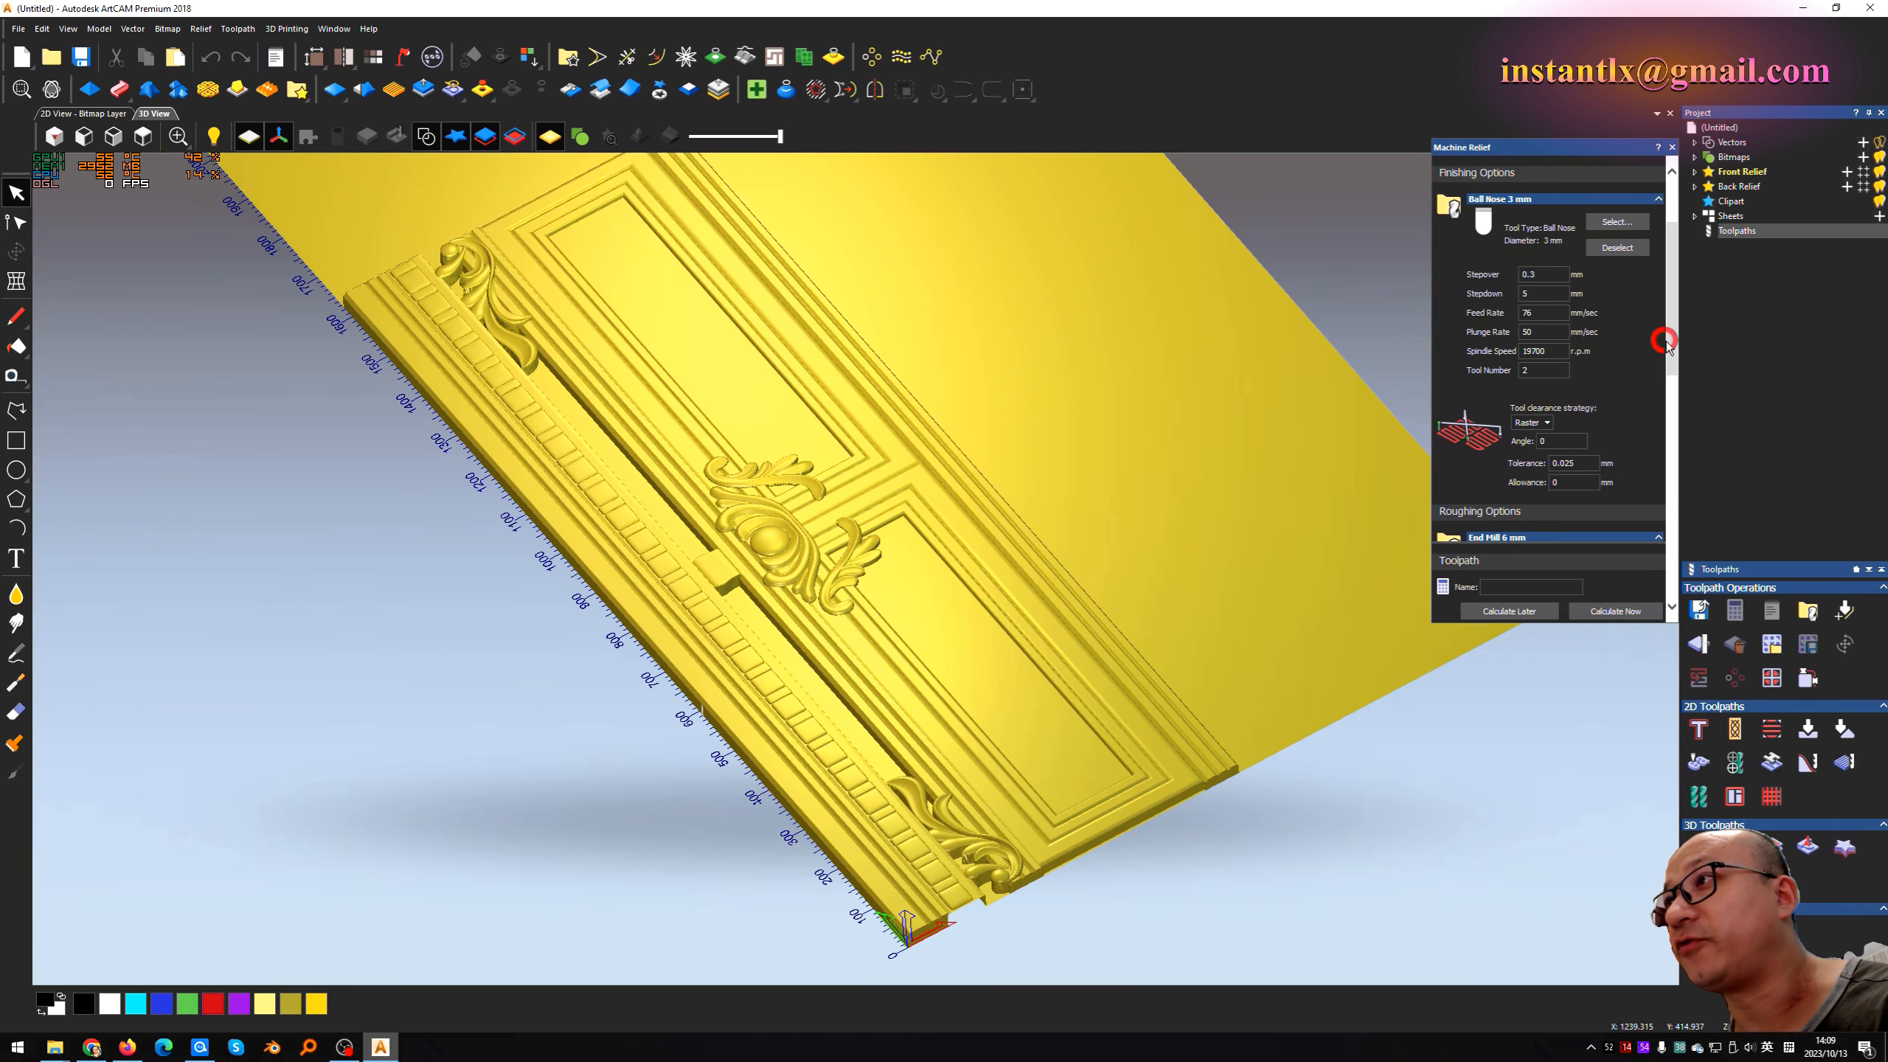
double_click(1563, 441)
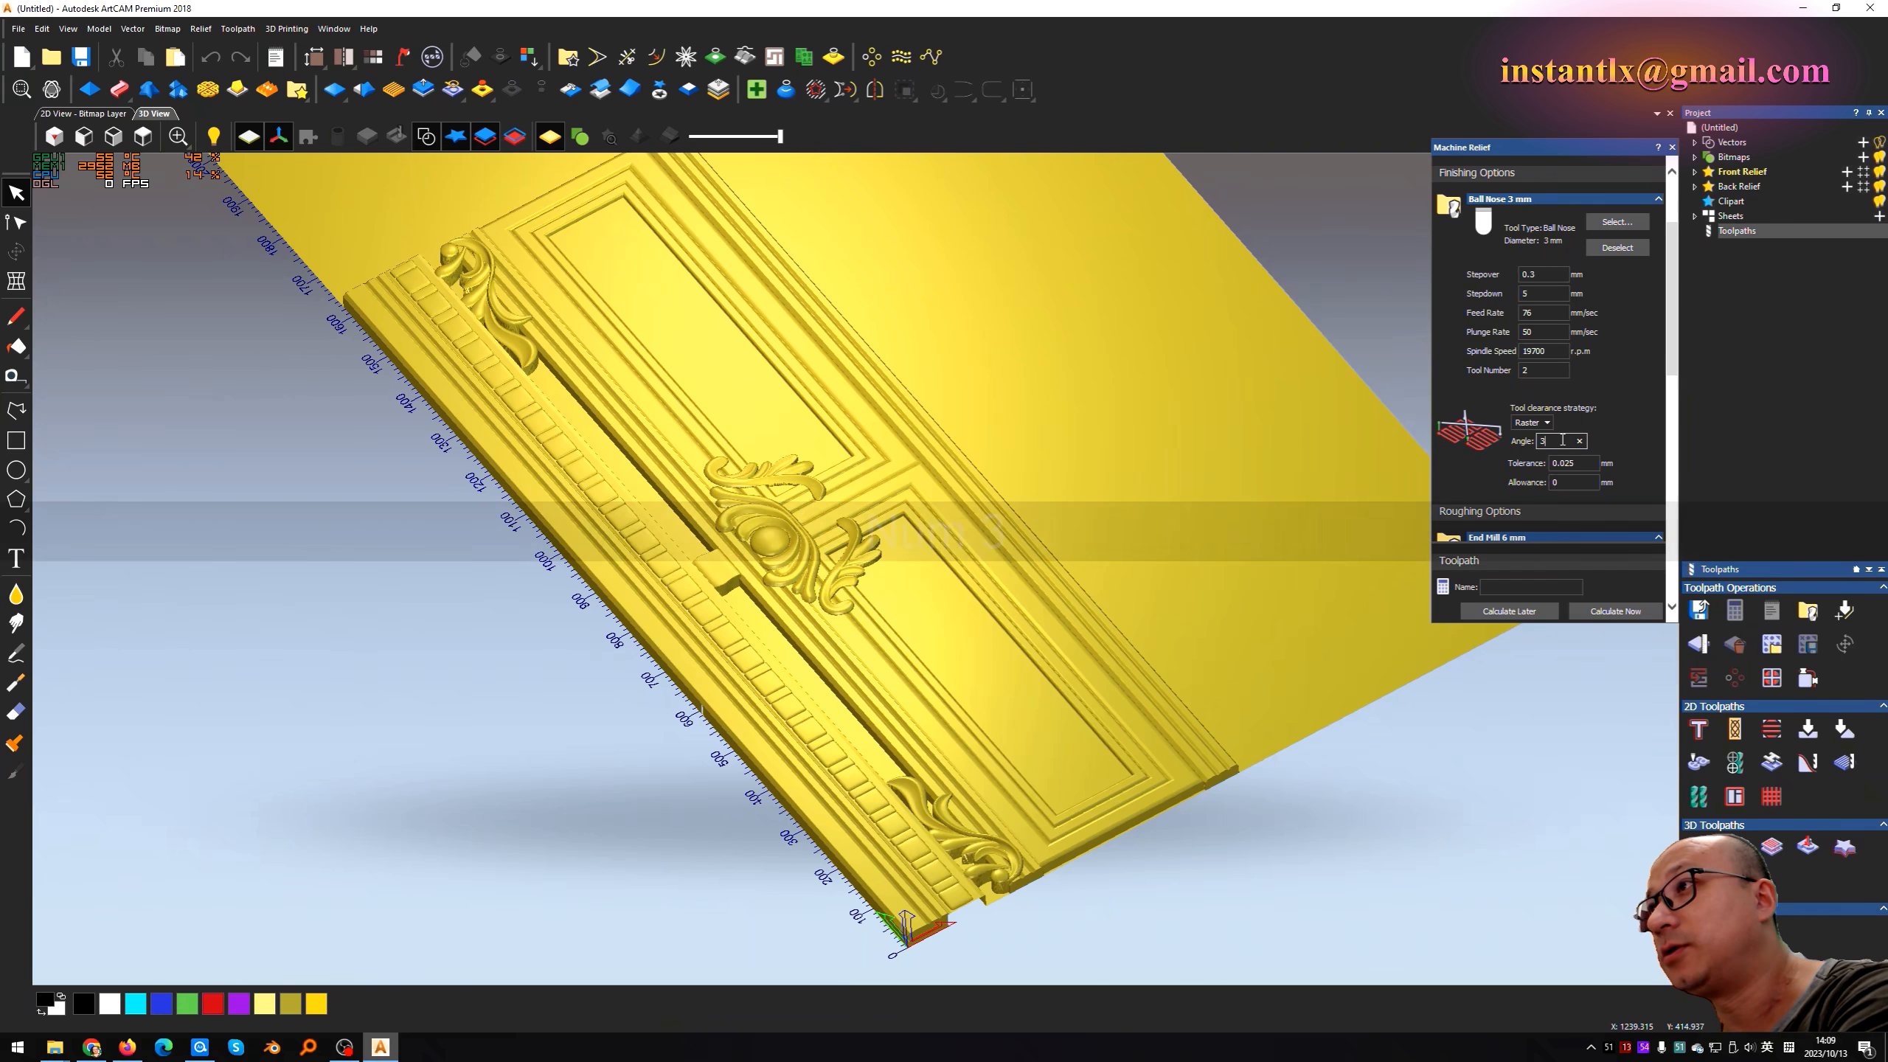
type("30")
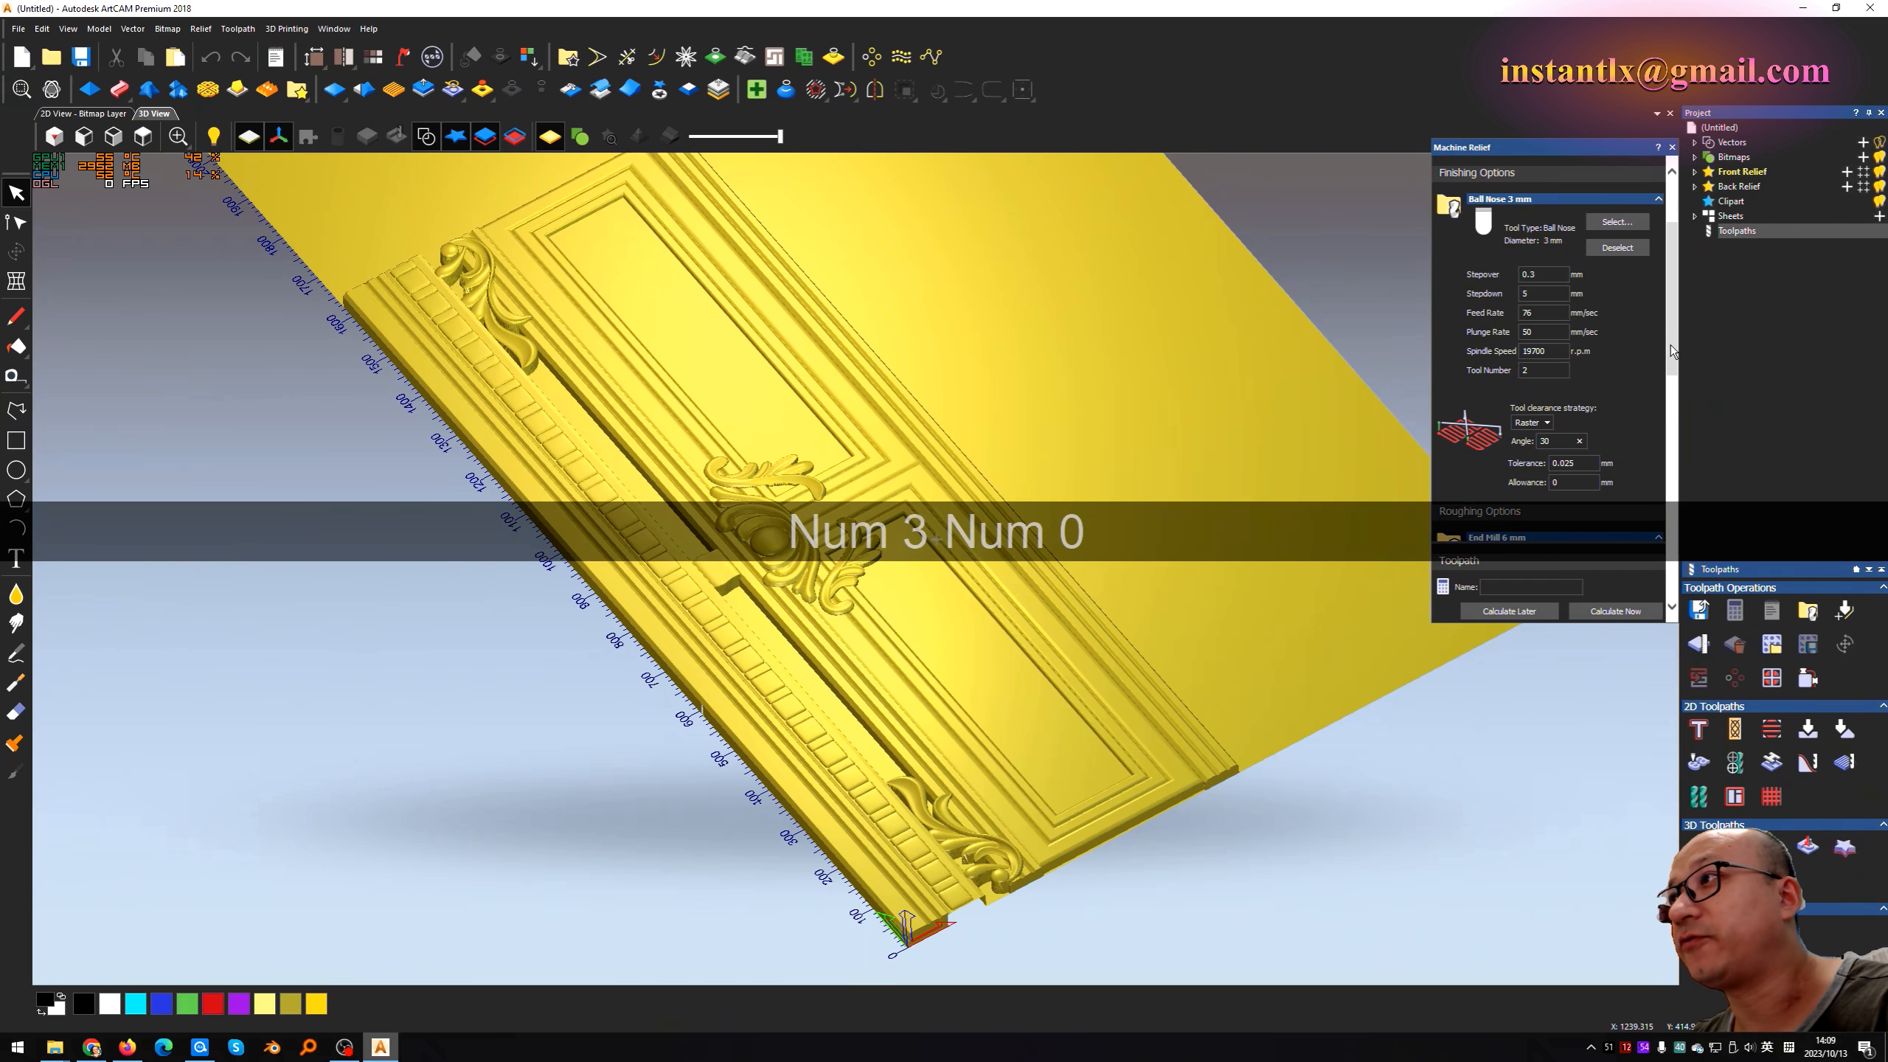
Step: Check the roughing clearance and Z slice settings, and calculate the Machine Relief toolpath immediately
left_click_drag(1670, 346, 1660, 582)
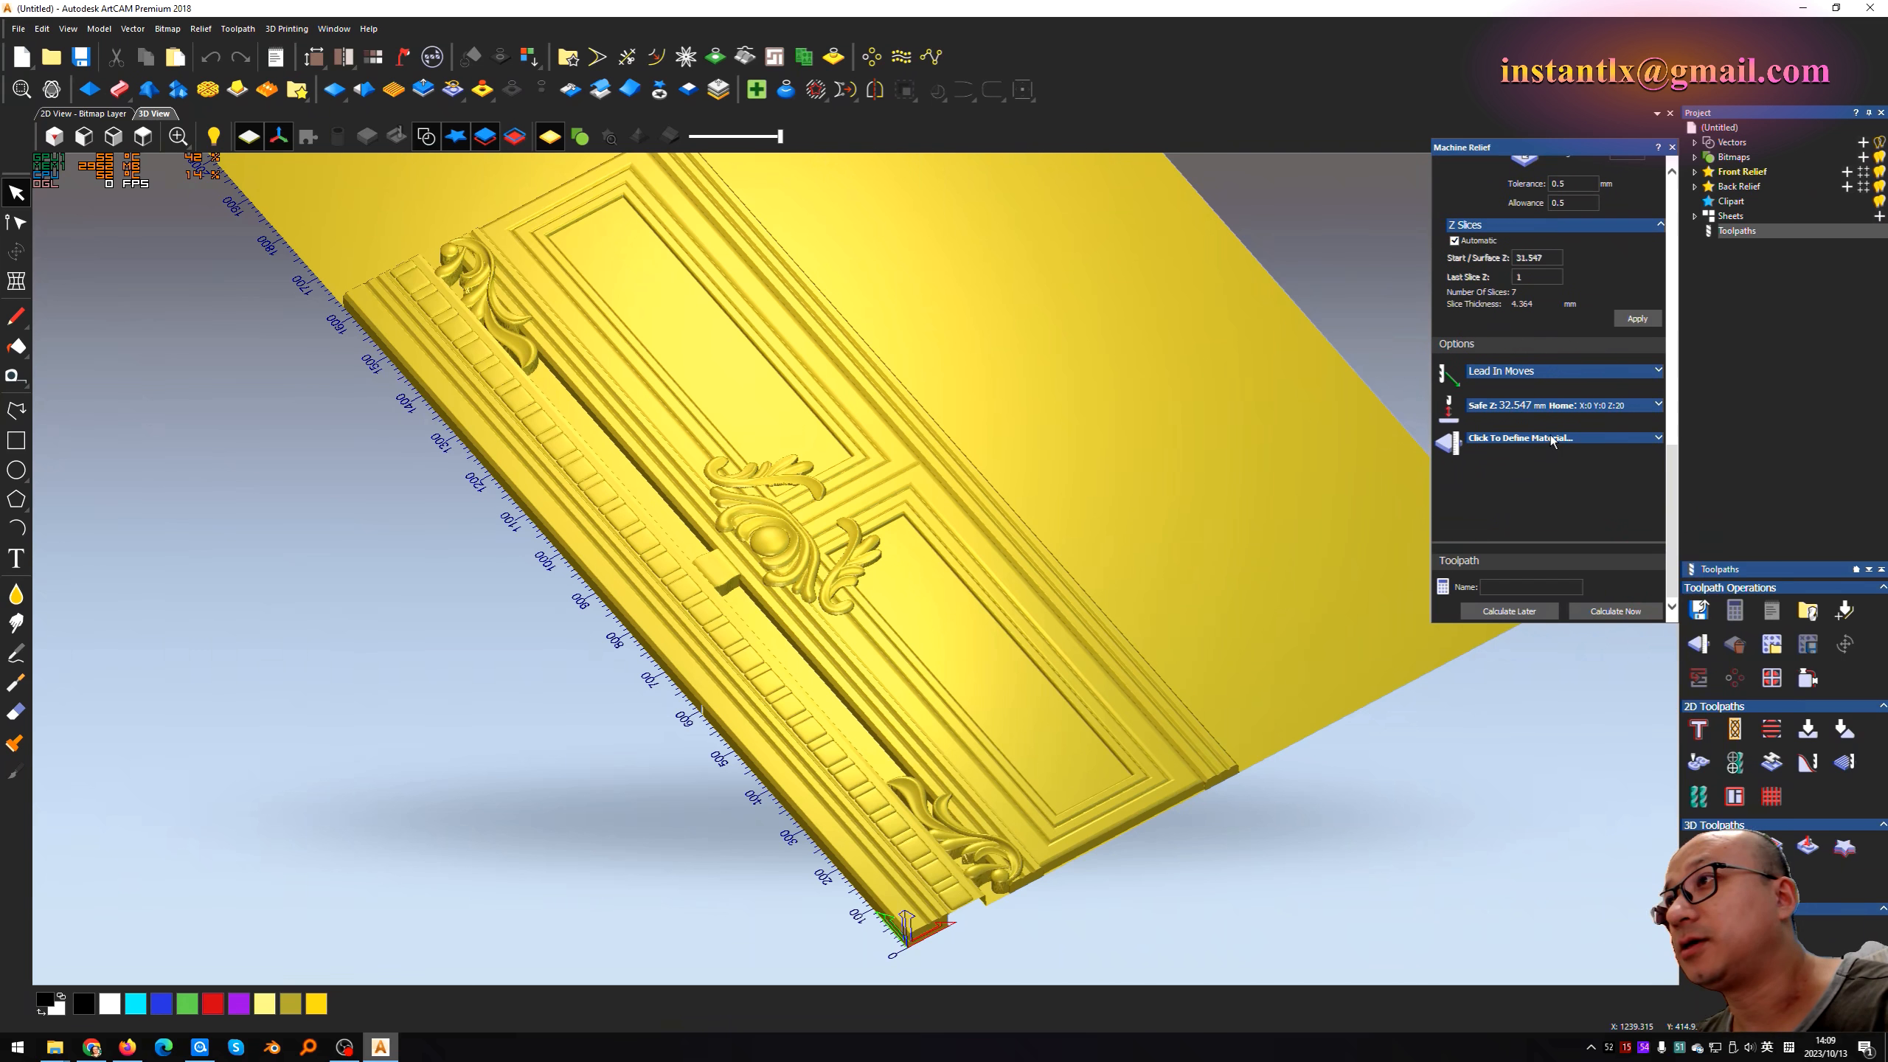
left_click_drag(1673, 496, 1670, 444)
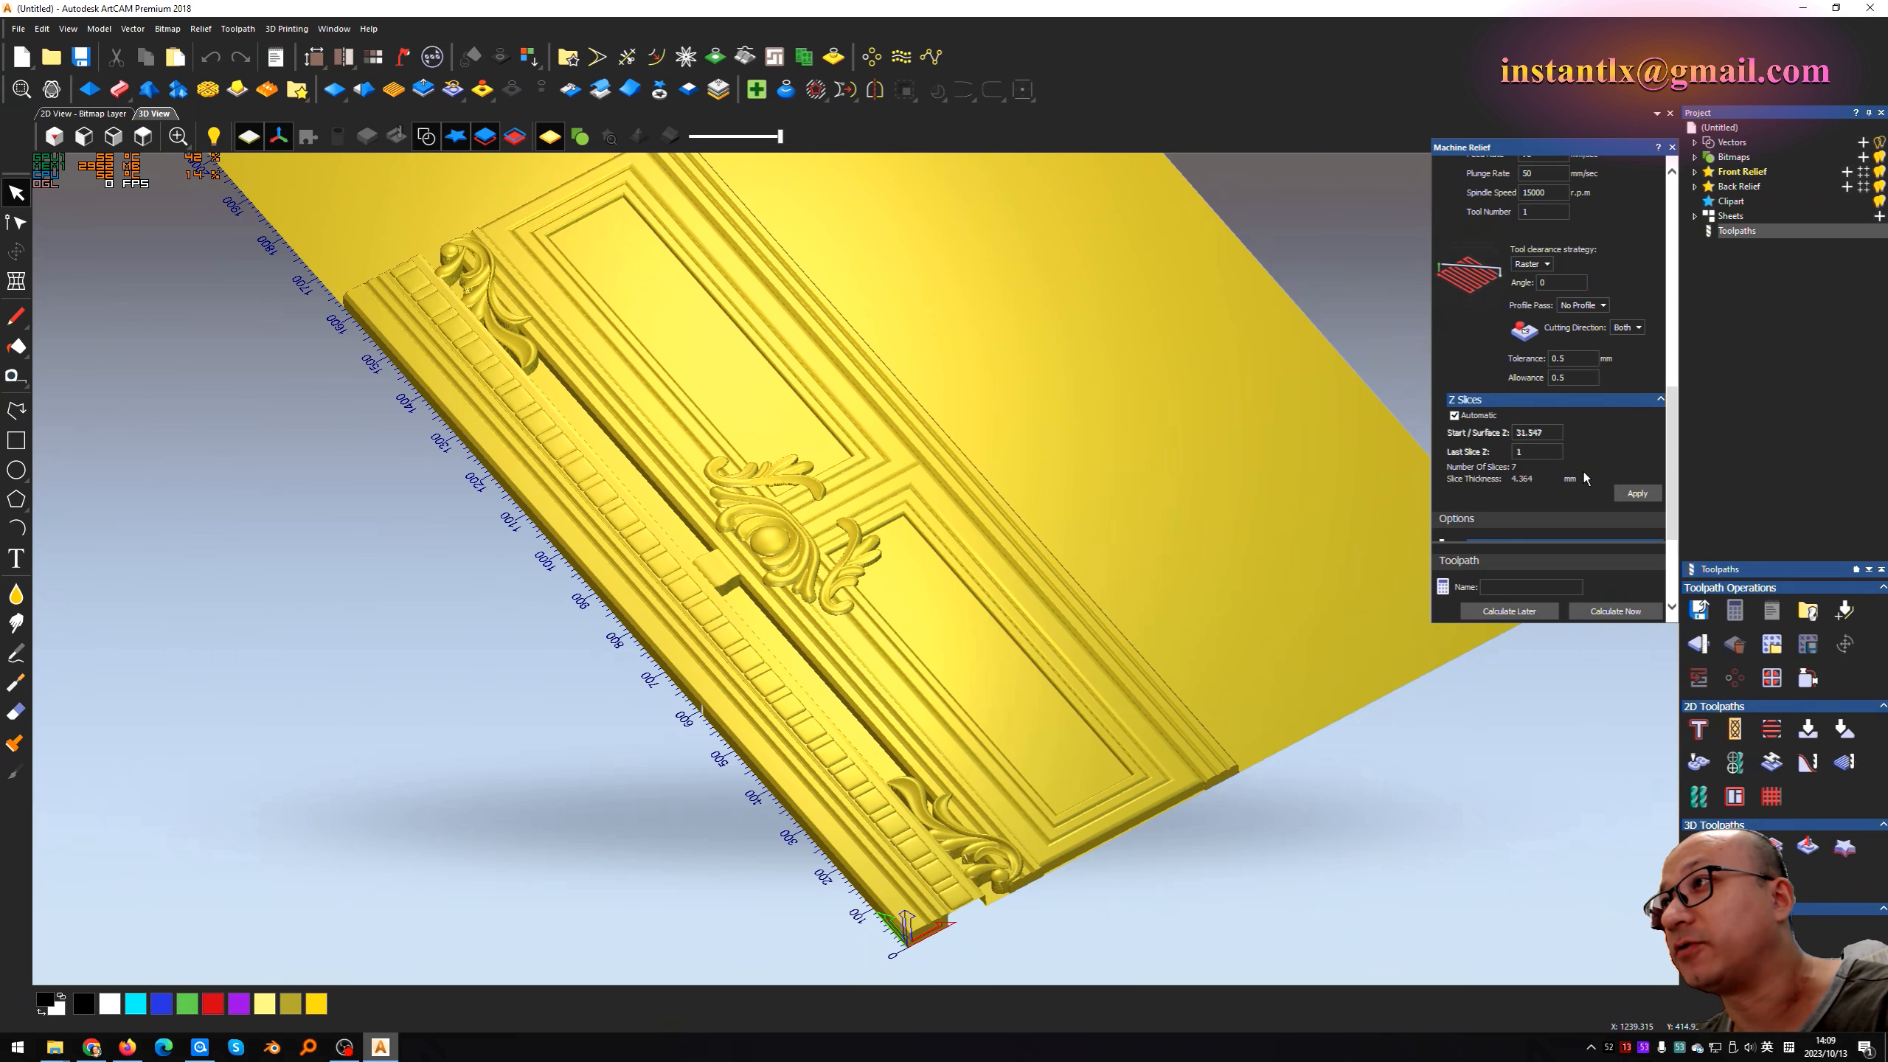
left_click_drag(1672, 476, 1669, 569)
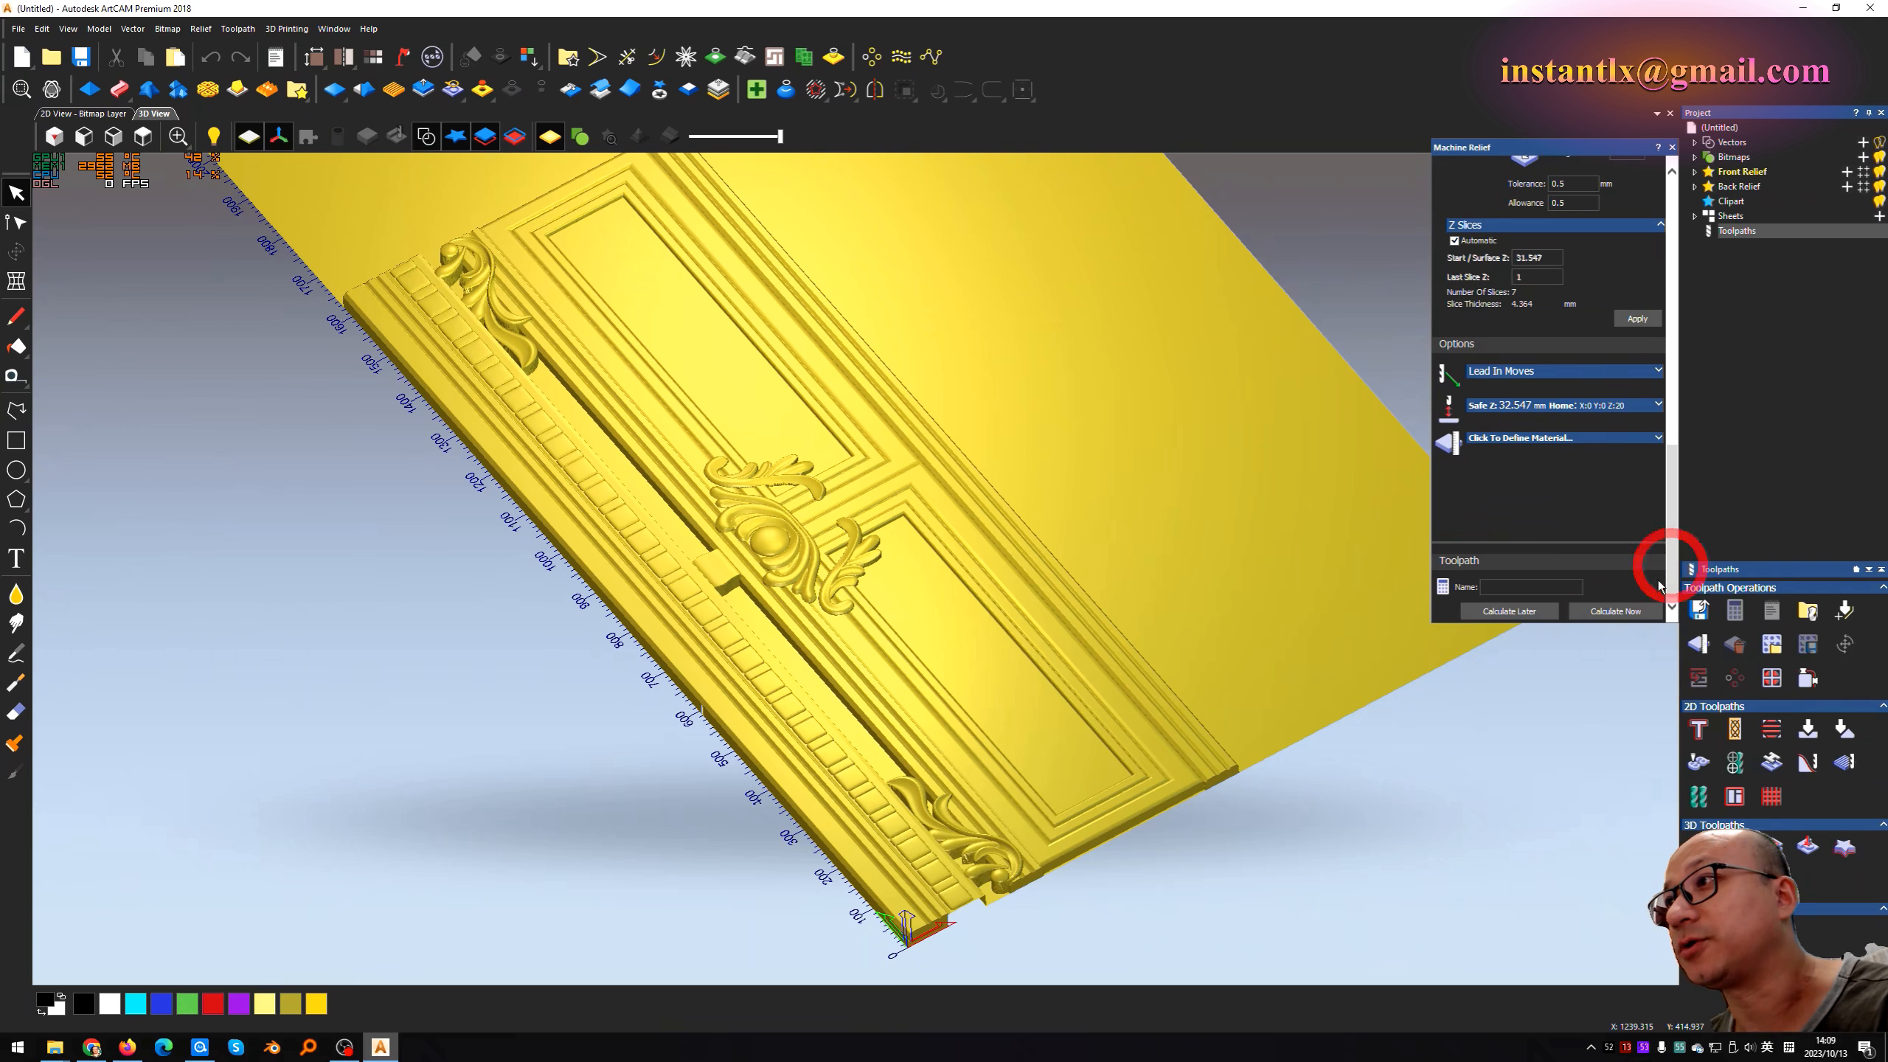
left_click(1631, 612)
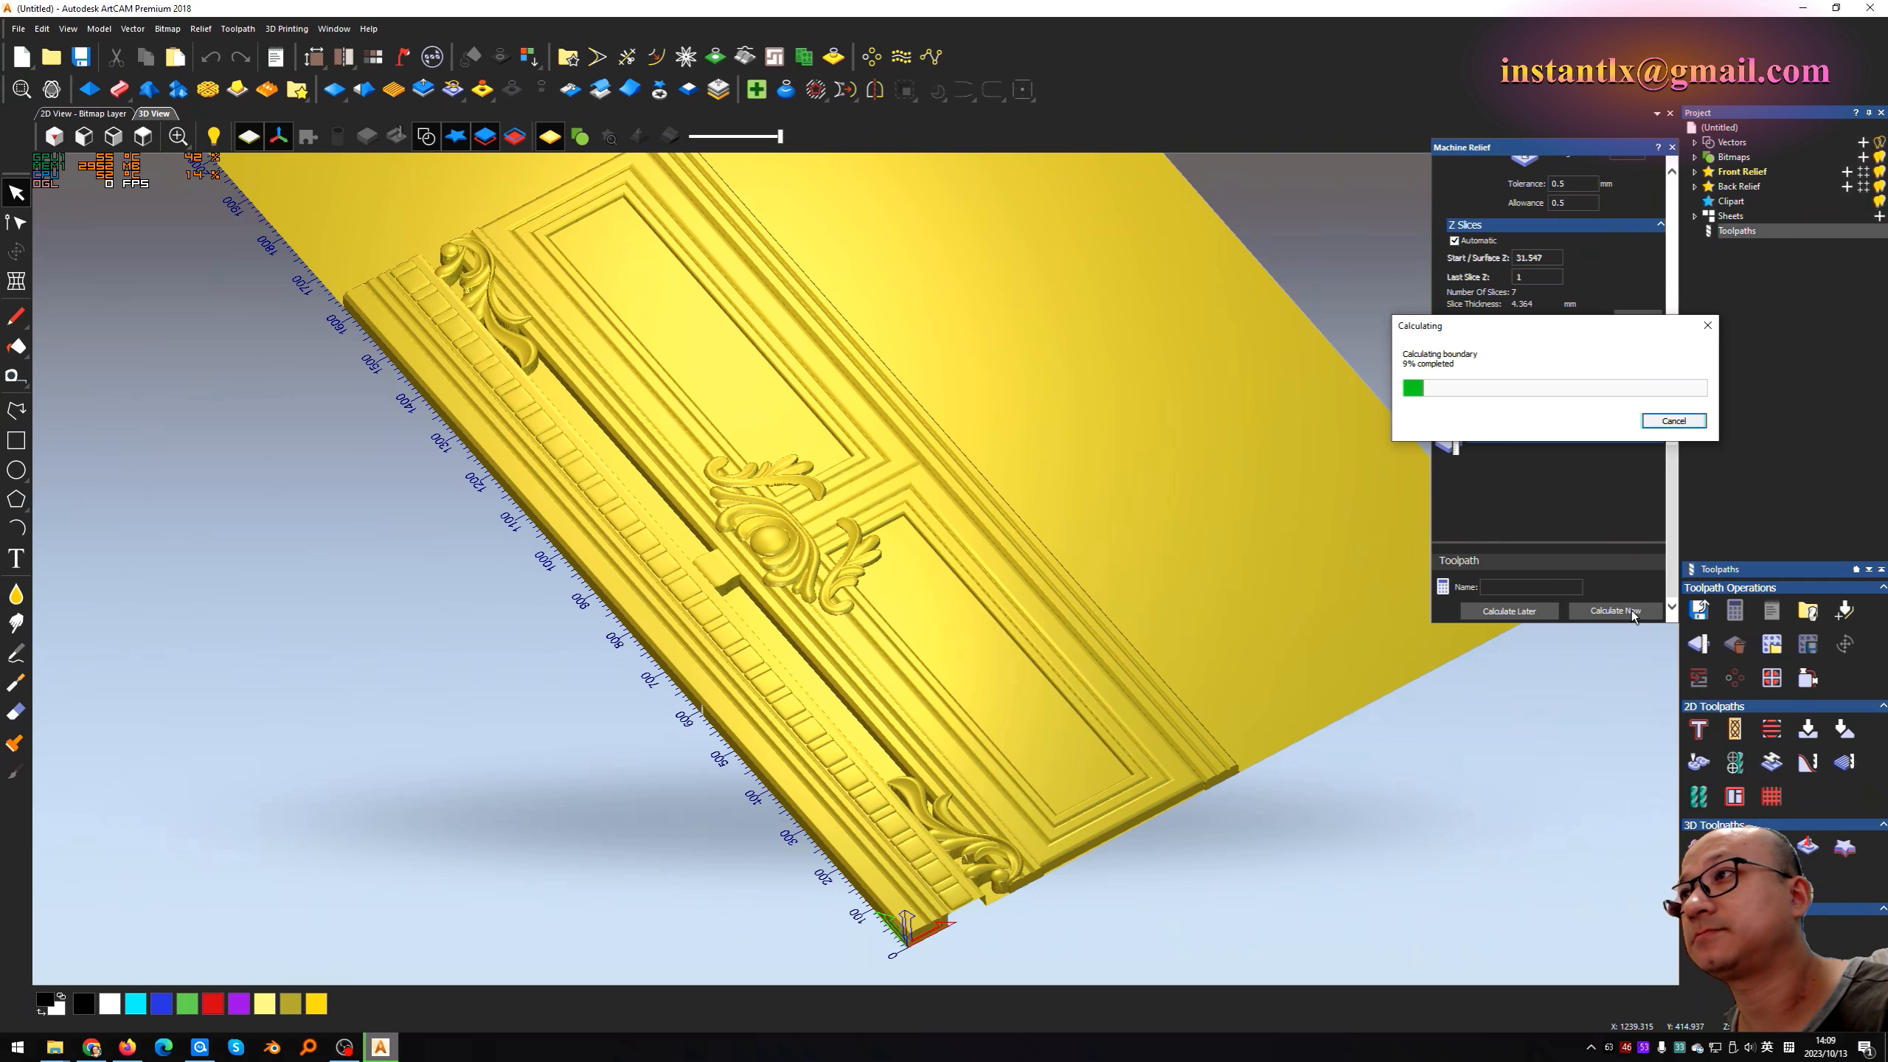
Step: Check the processor load in Task Manager during the toolpath calculation and put its window away
key("ctrl+shift+Escape")
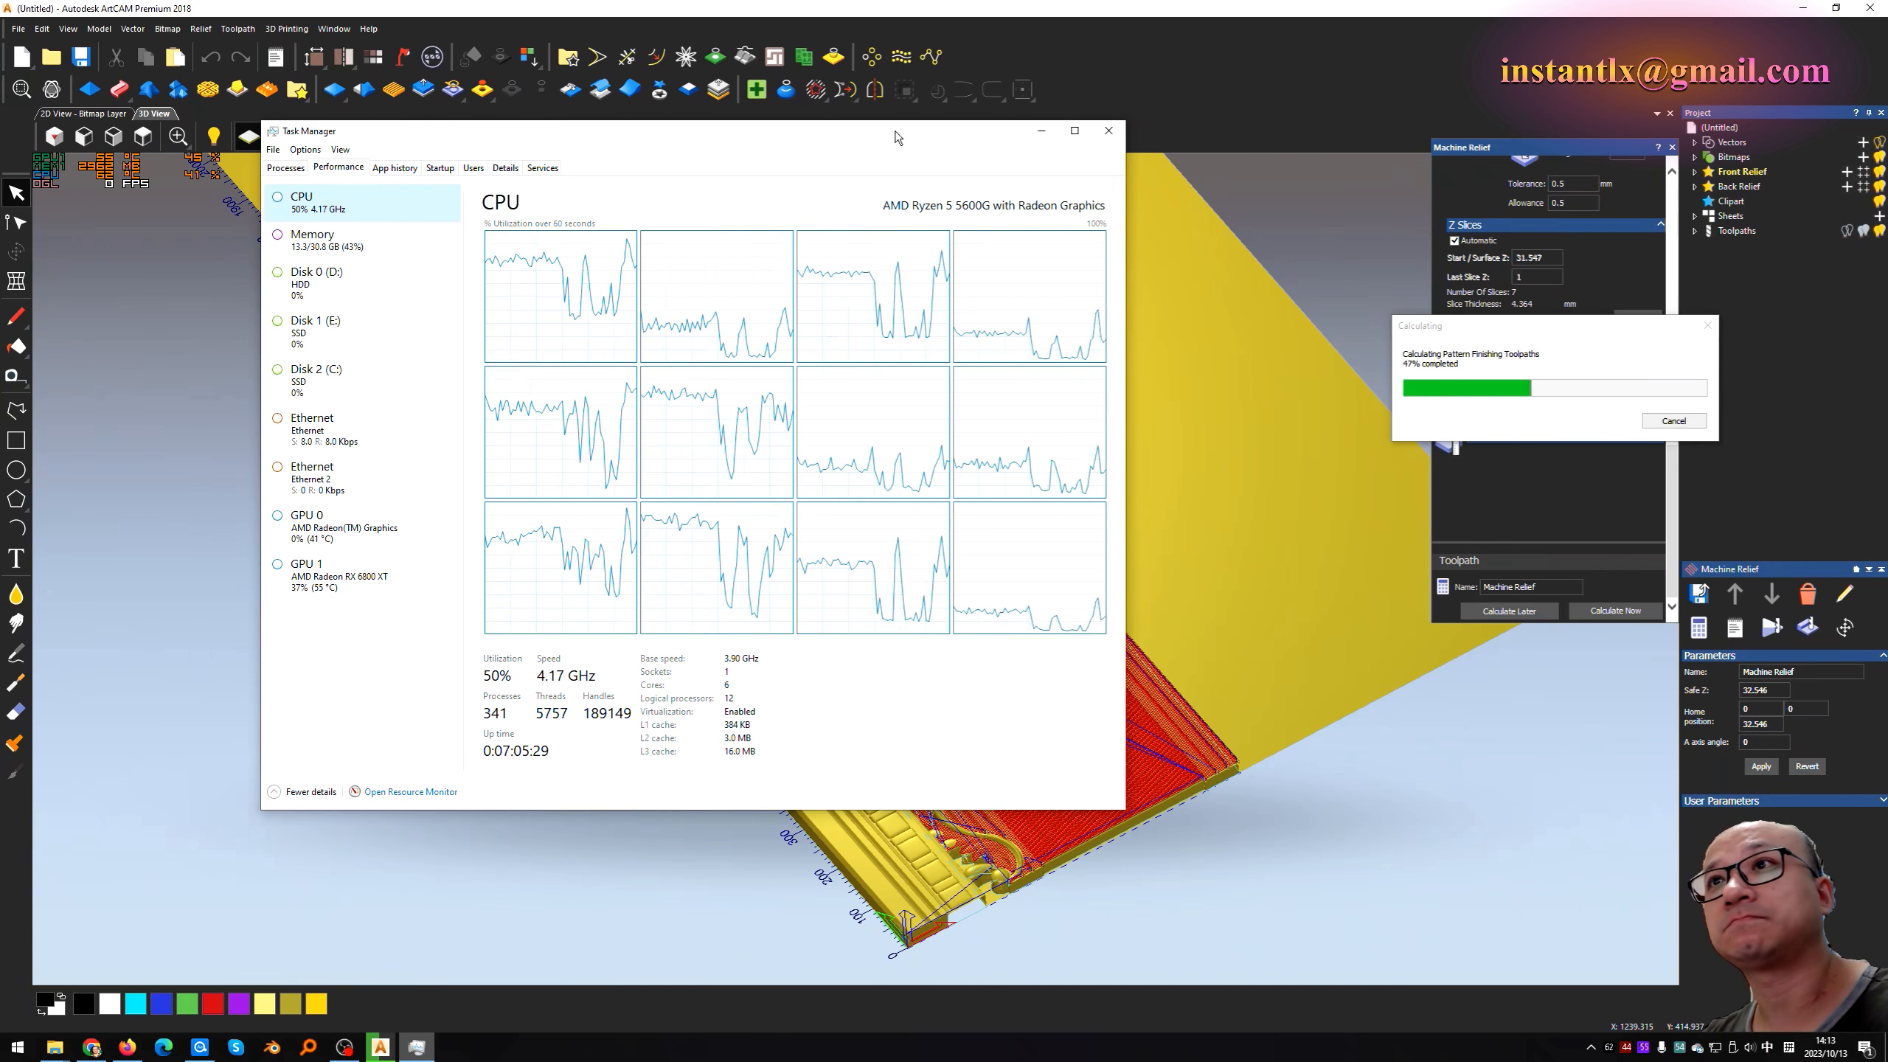
left_click_drag(915, 131, 661, 182)
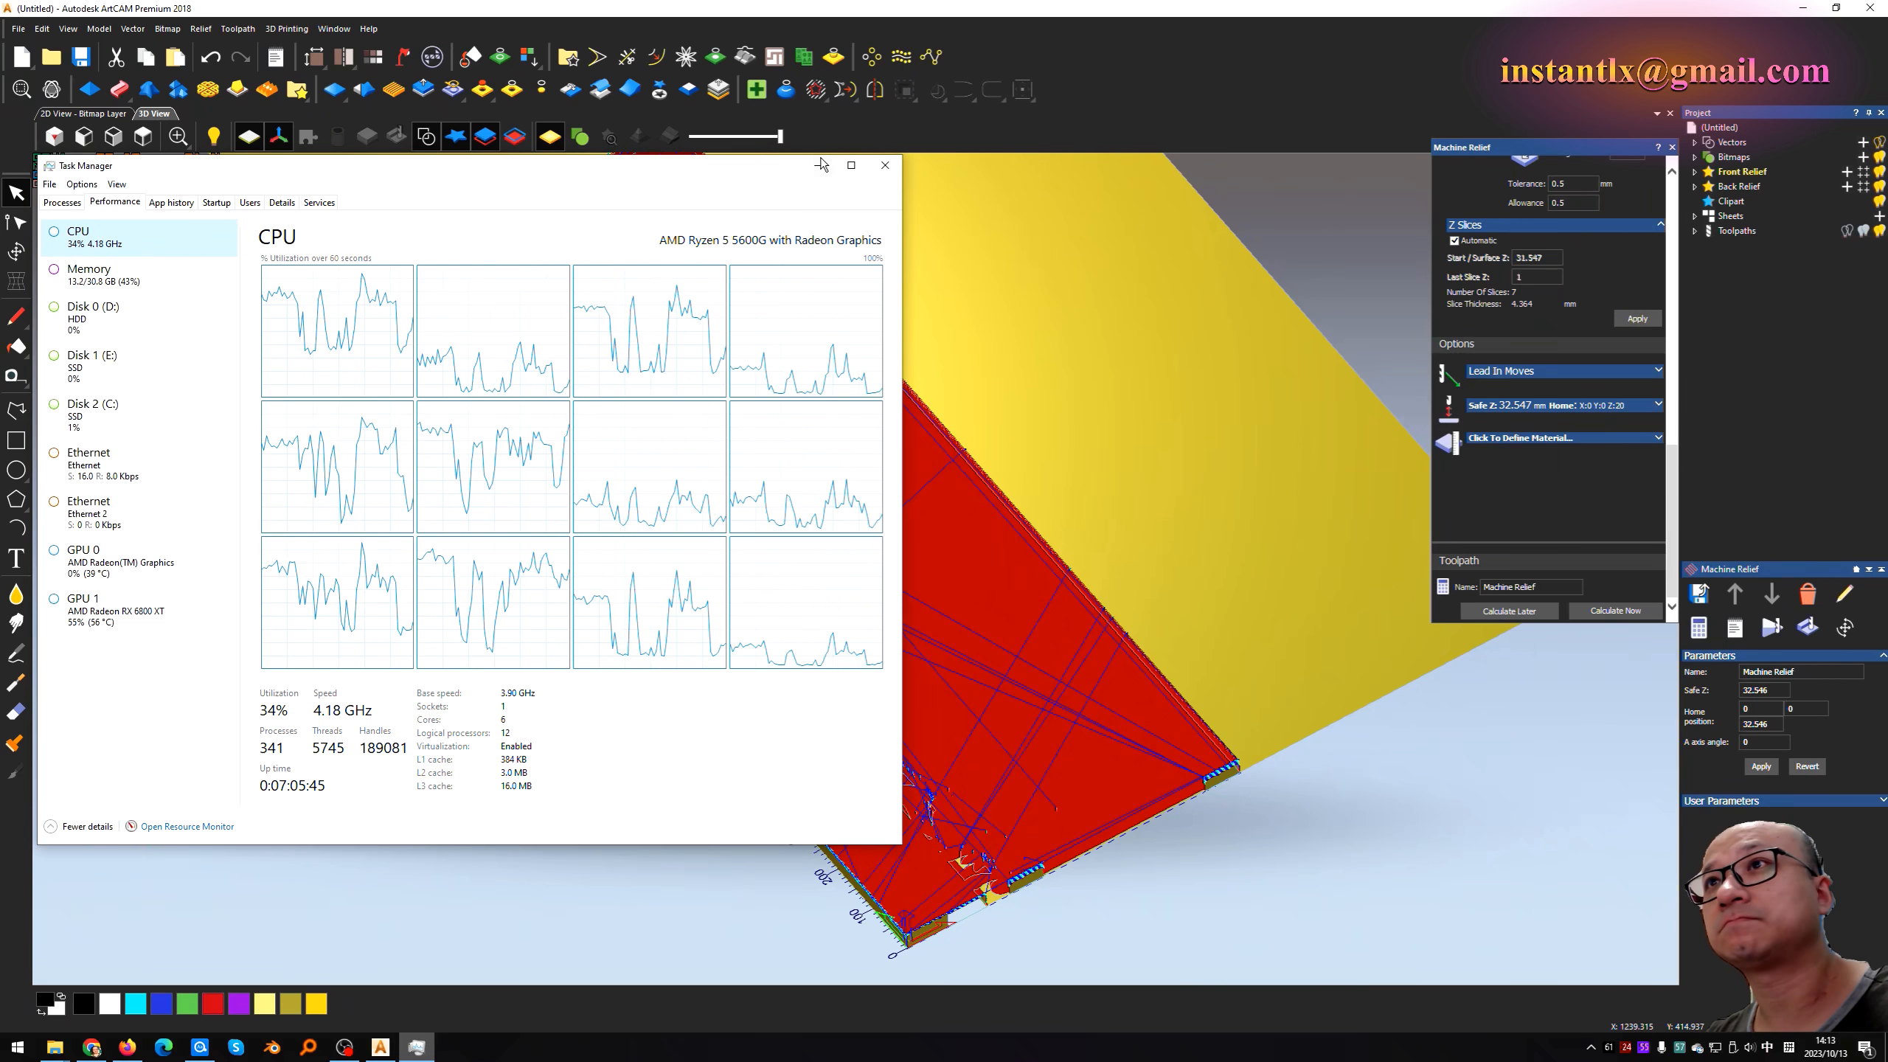
left_click(817, 159)
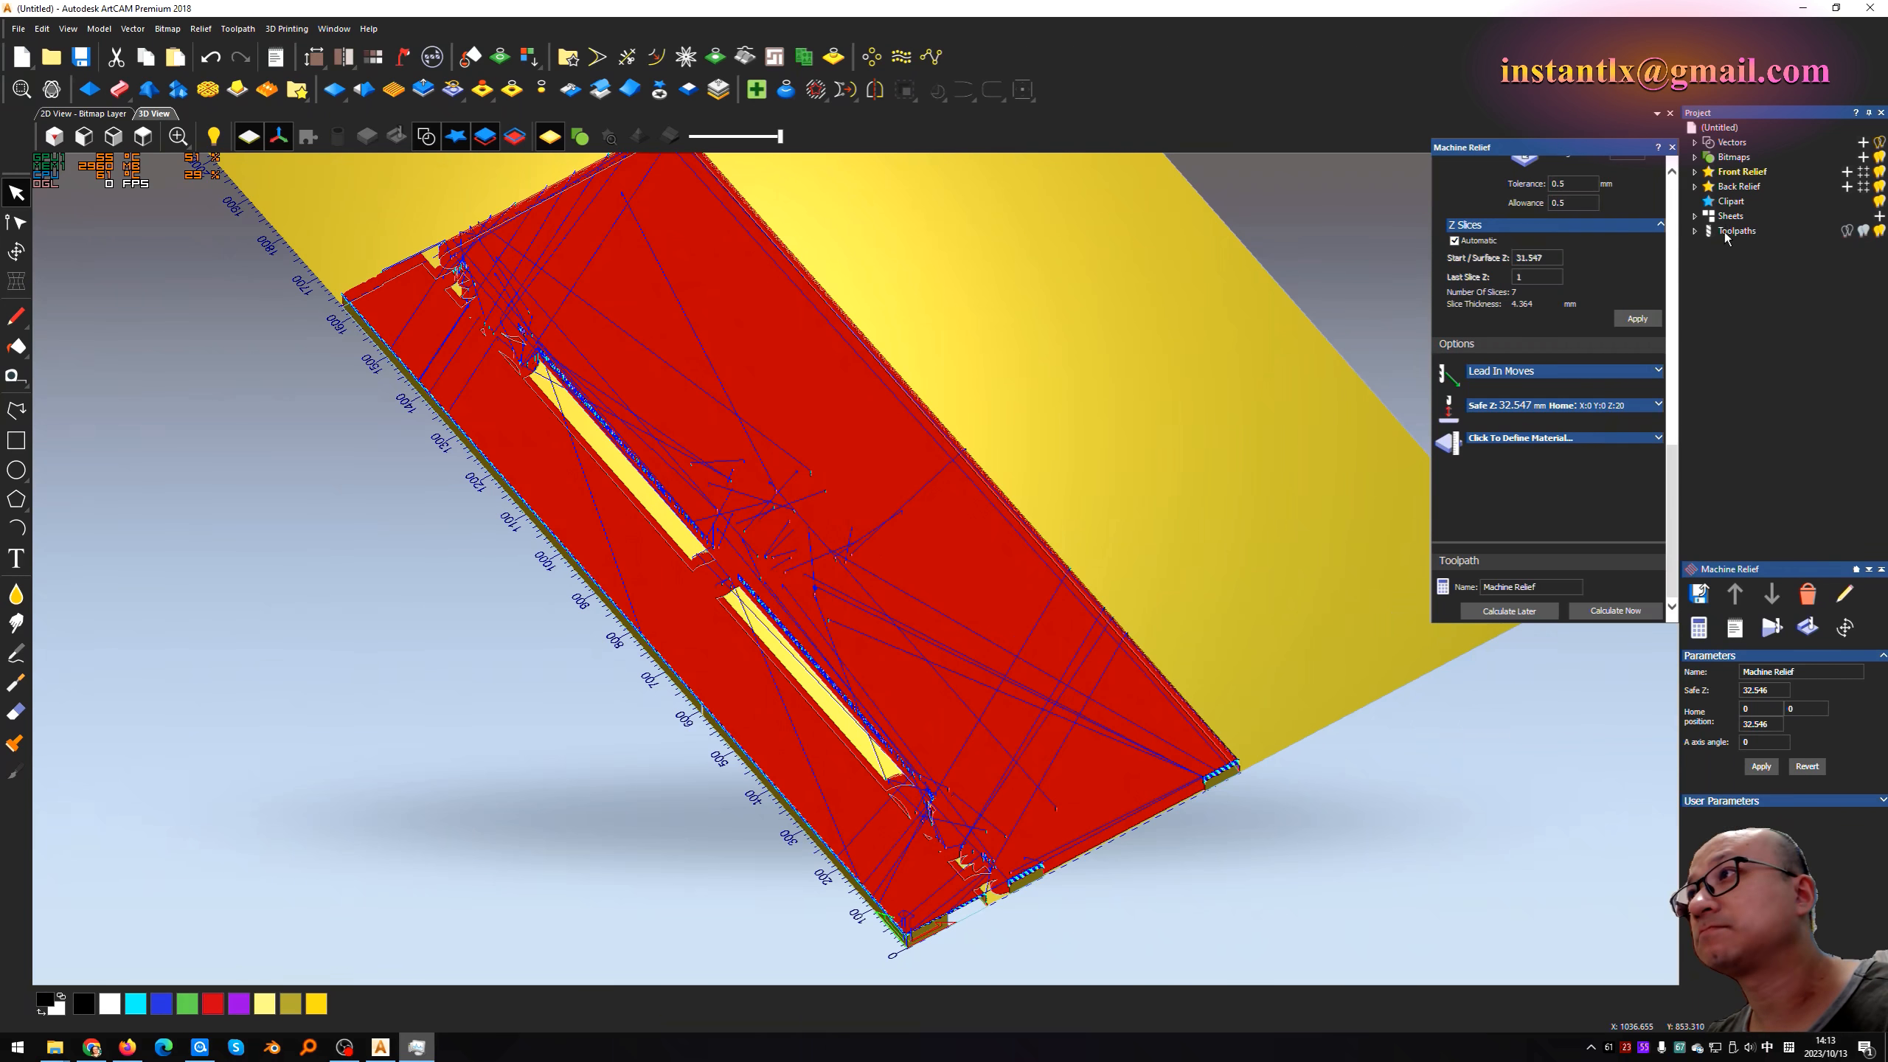
Step: Close the toolpath settings and simulate the End Mill 6 mm Roughing toolpath on the whole model at high detail
left_click(1672, 148)
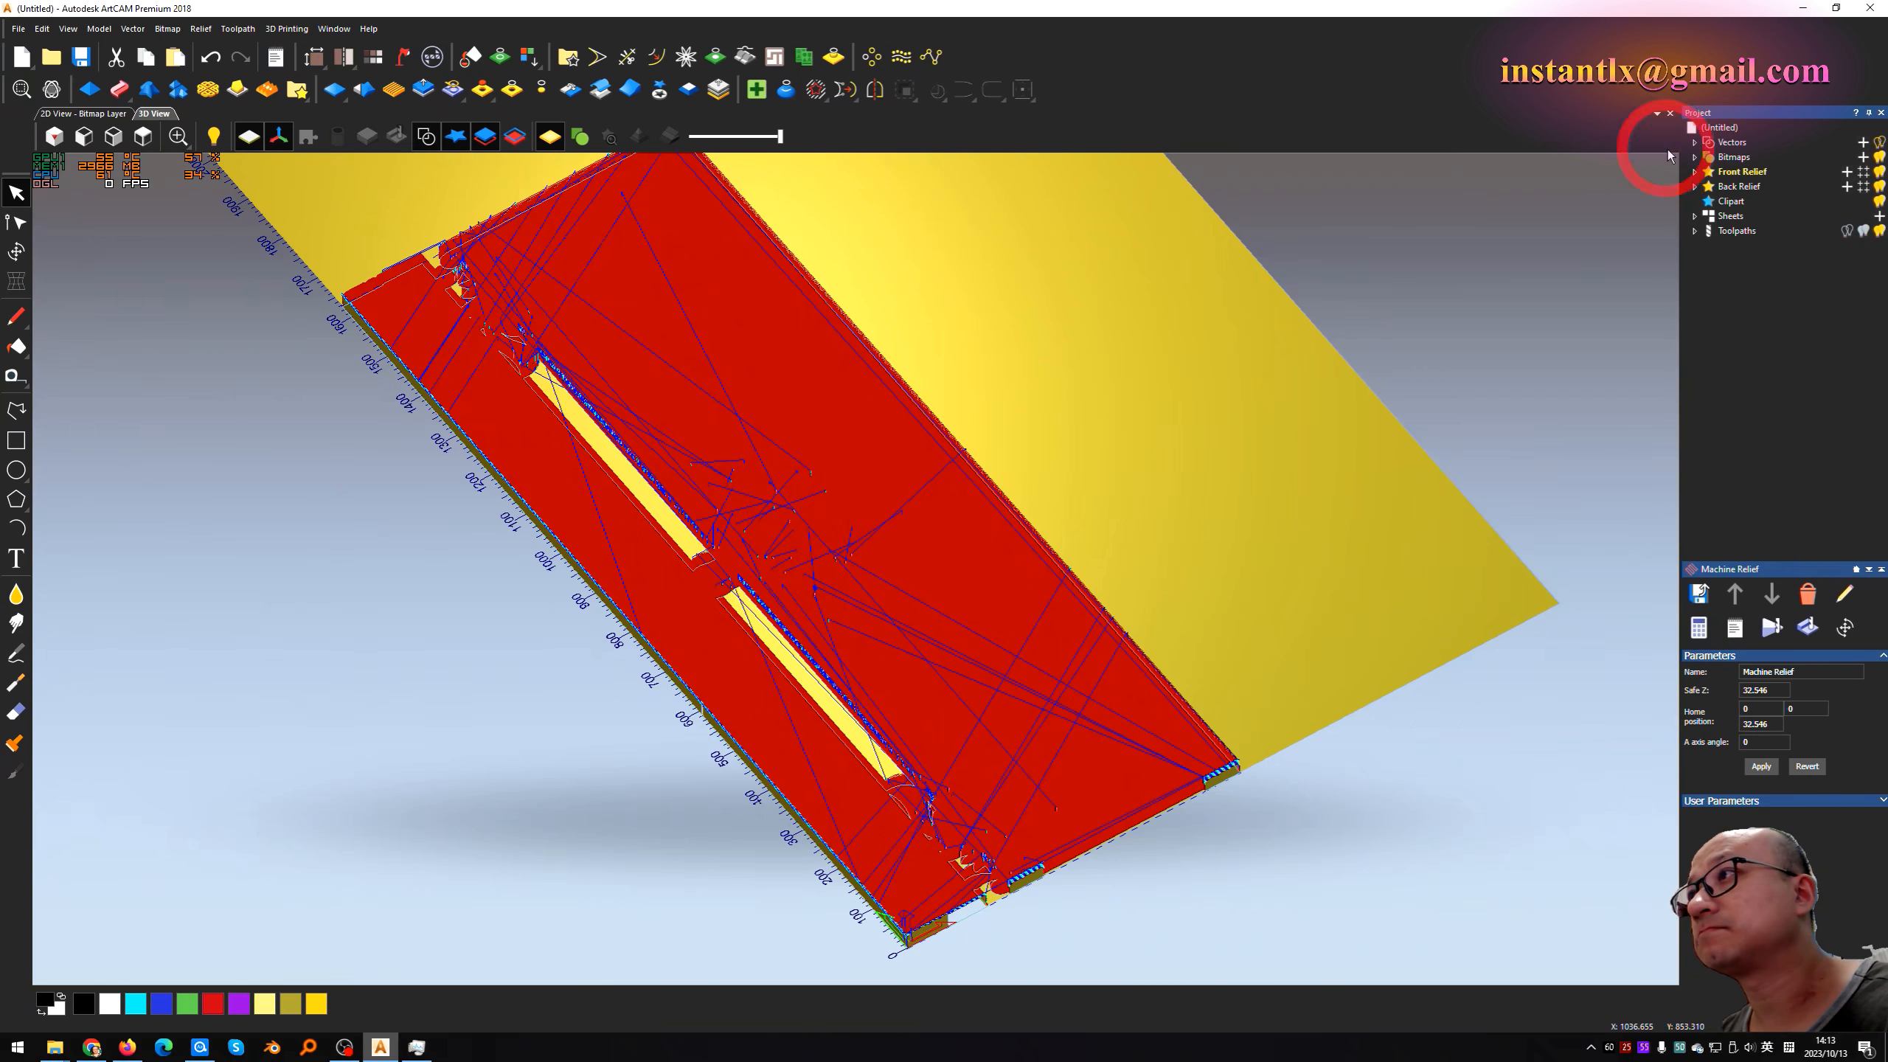
left_click(1717, 230)
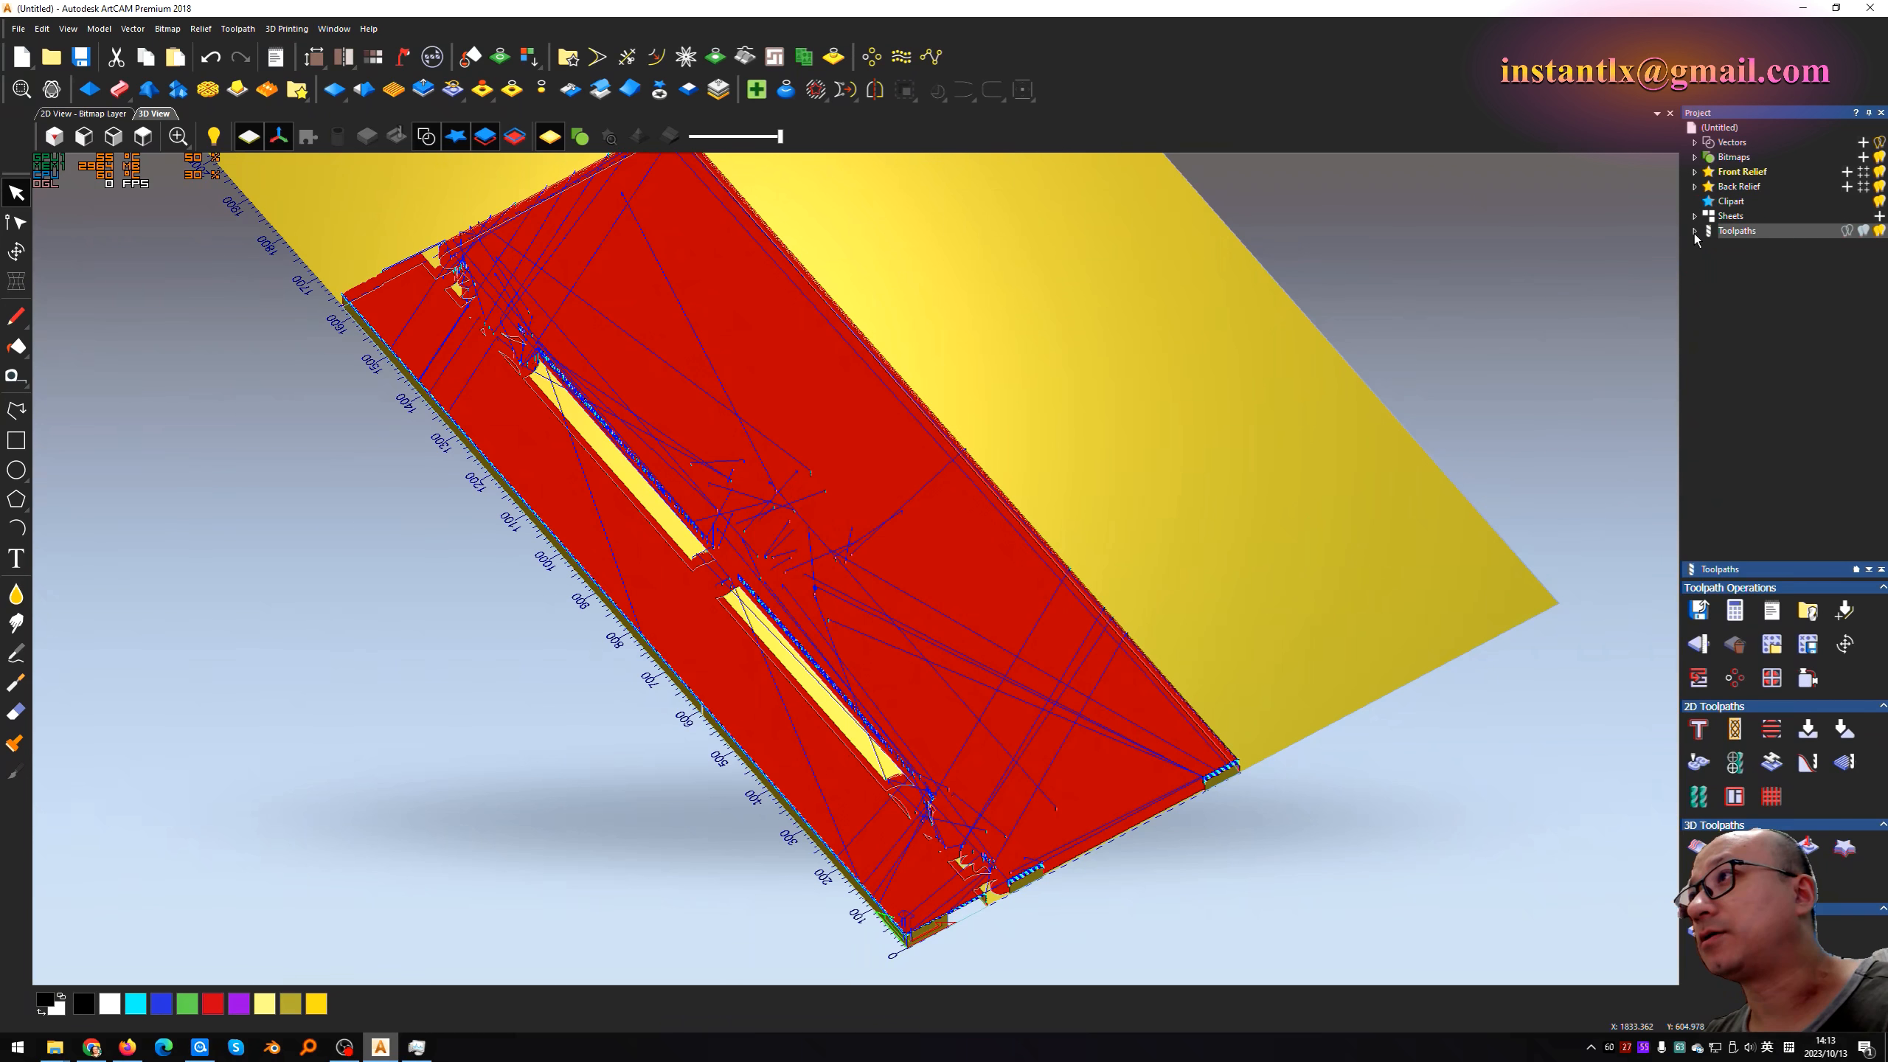
left_click(1696, 231)
left_click(1739, 247)
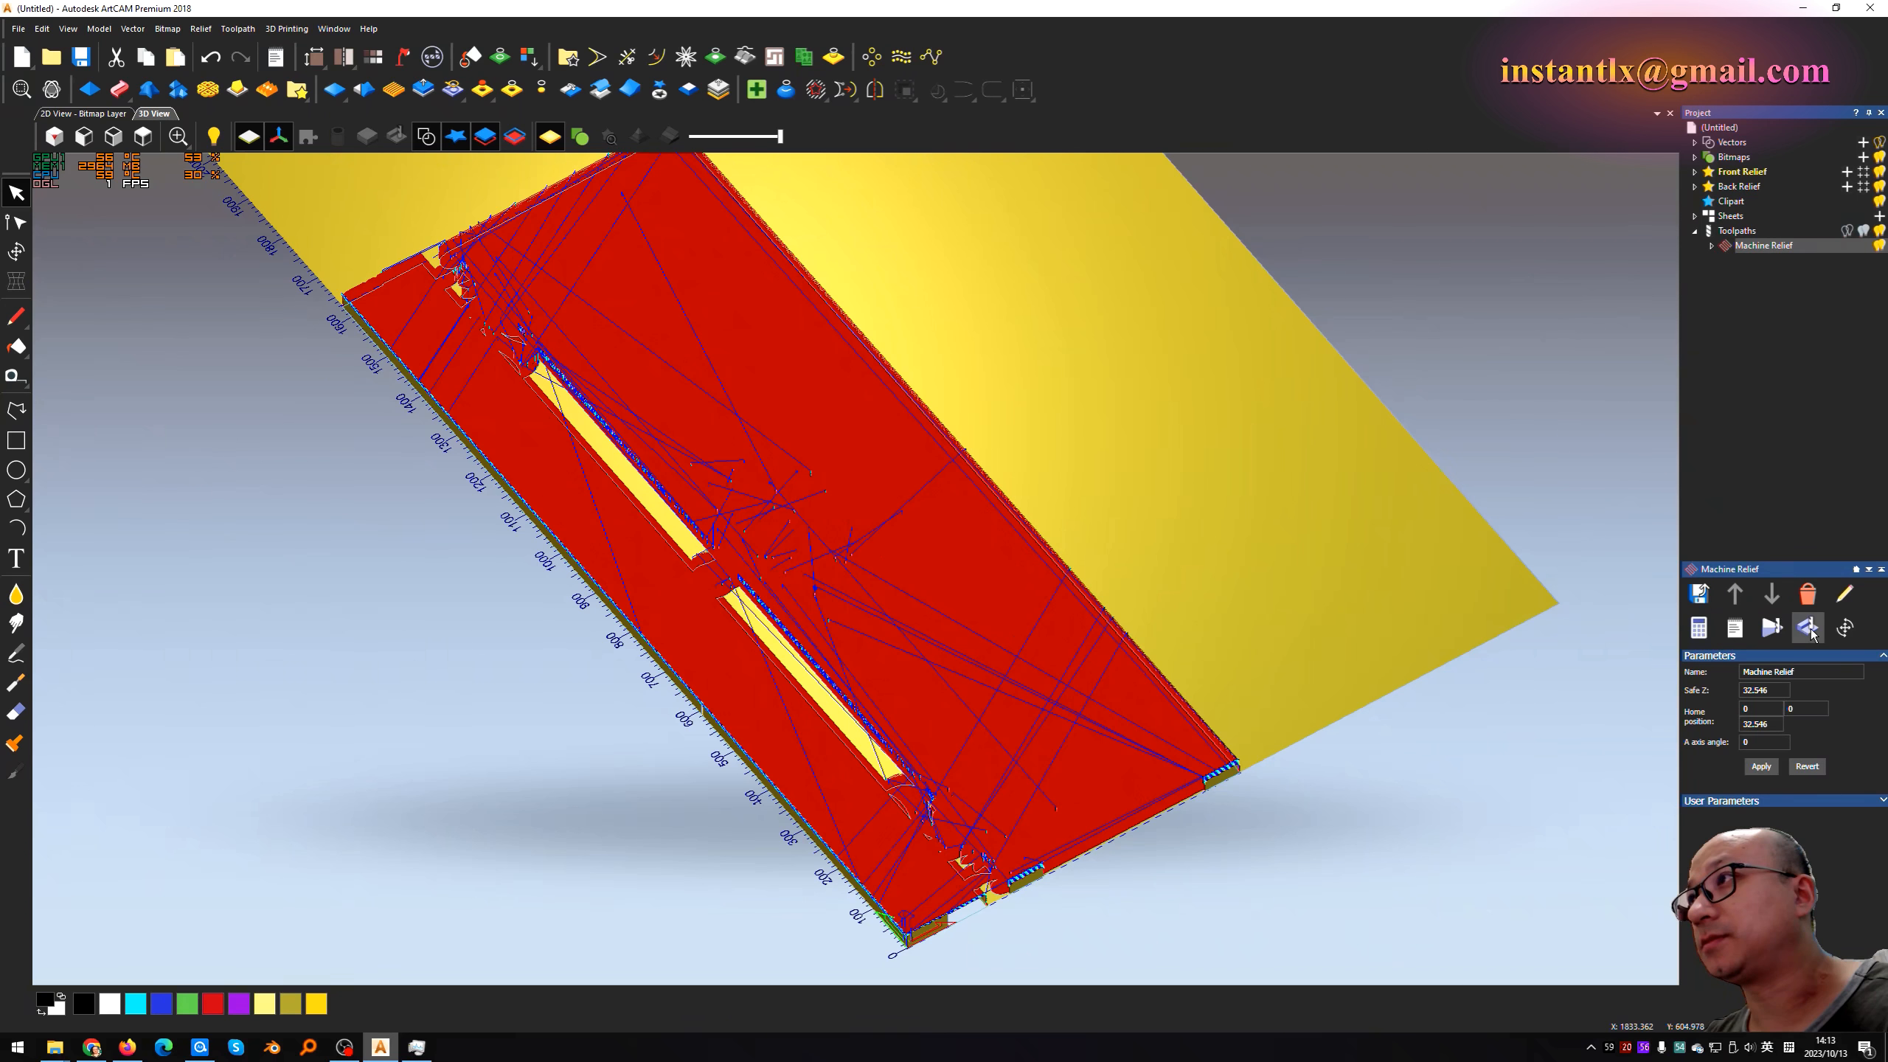
left_click(1712, 246)
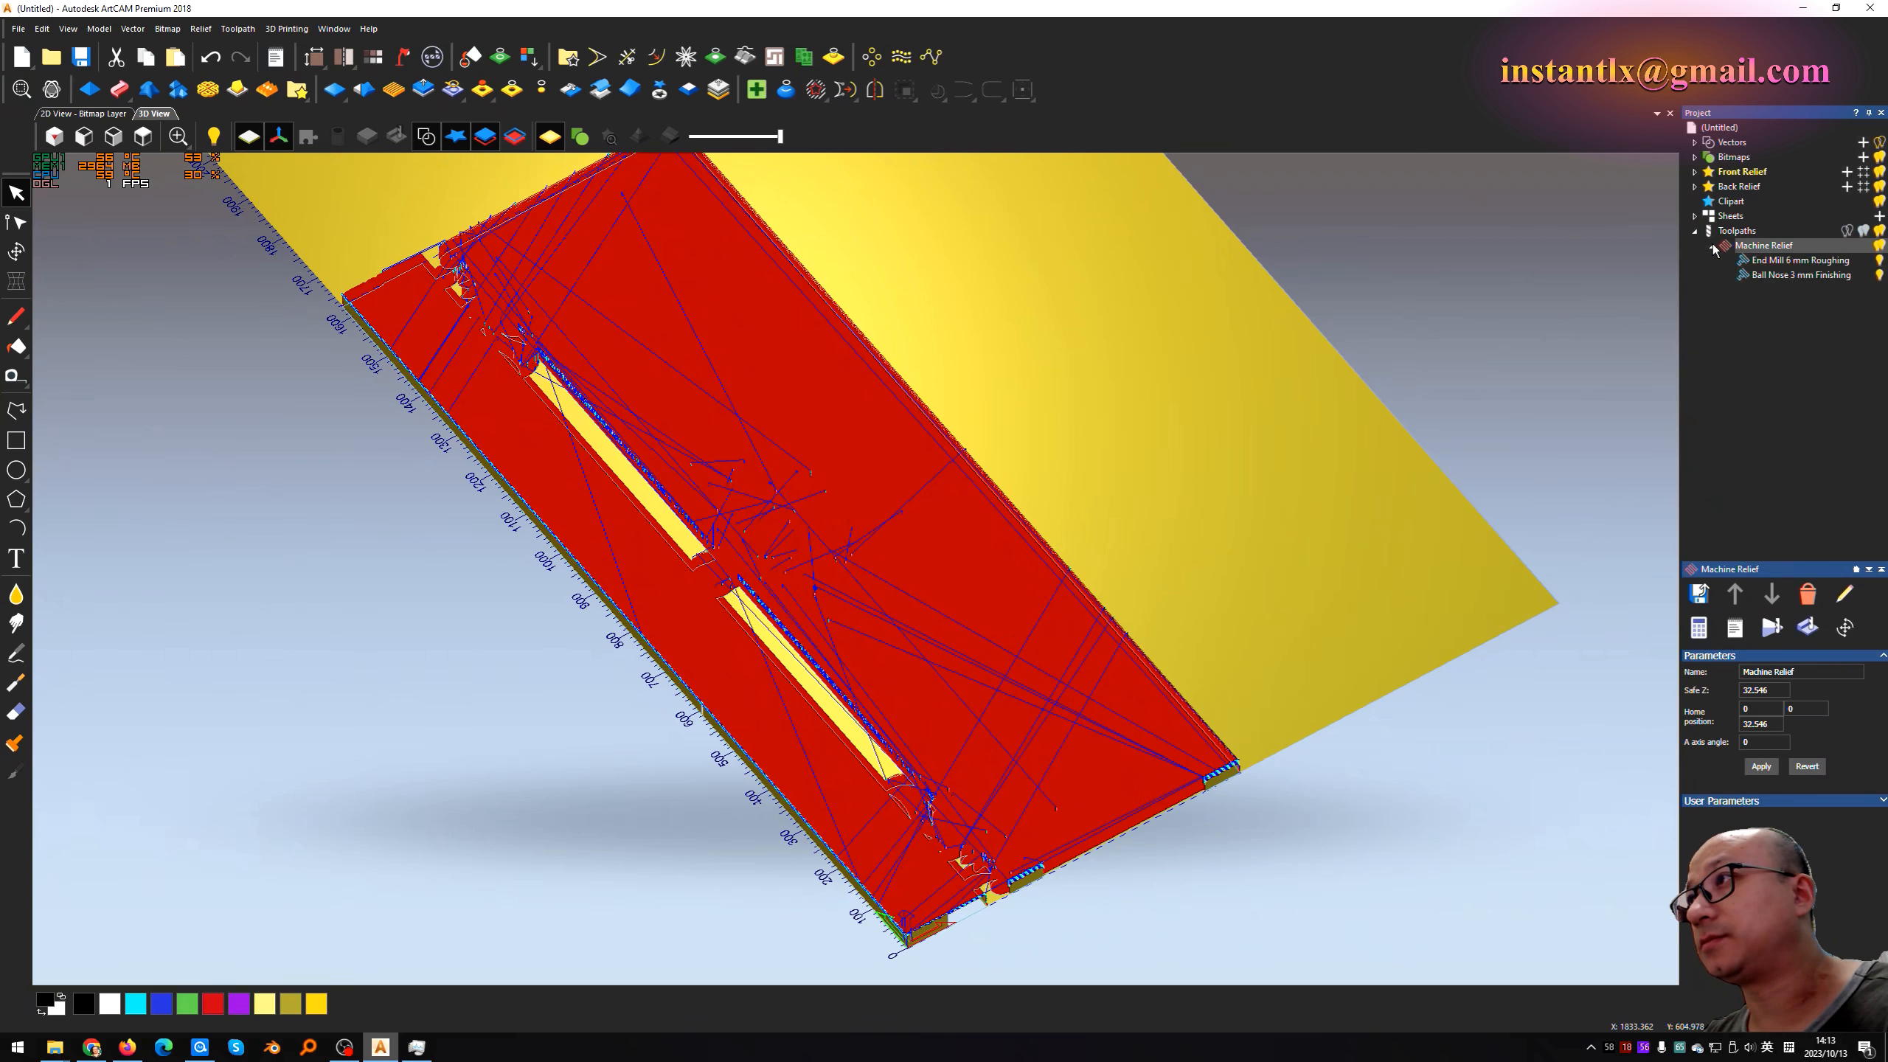
left_click(1777, 262)
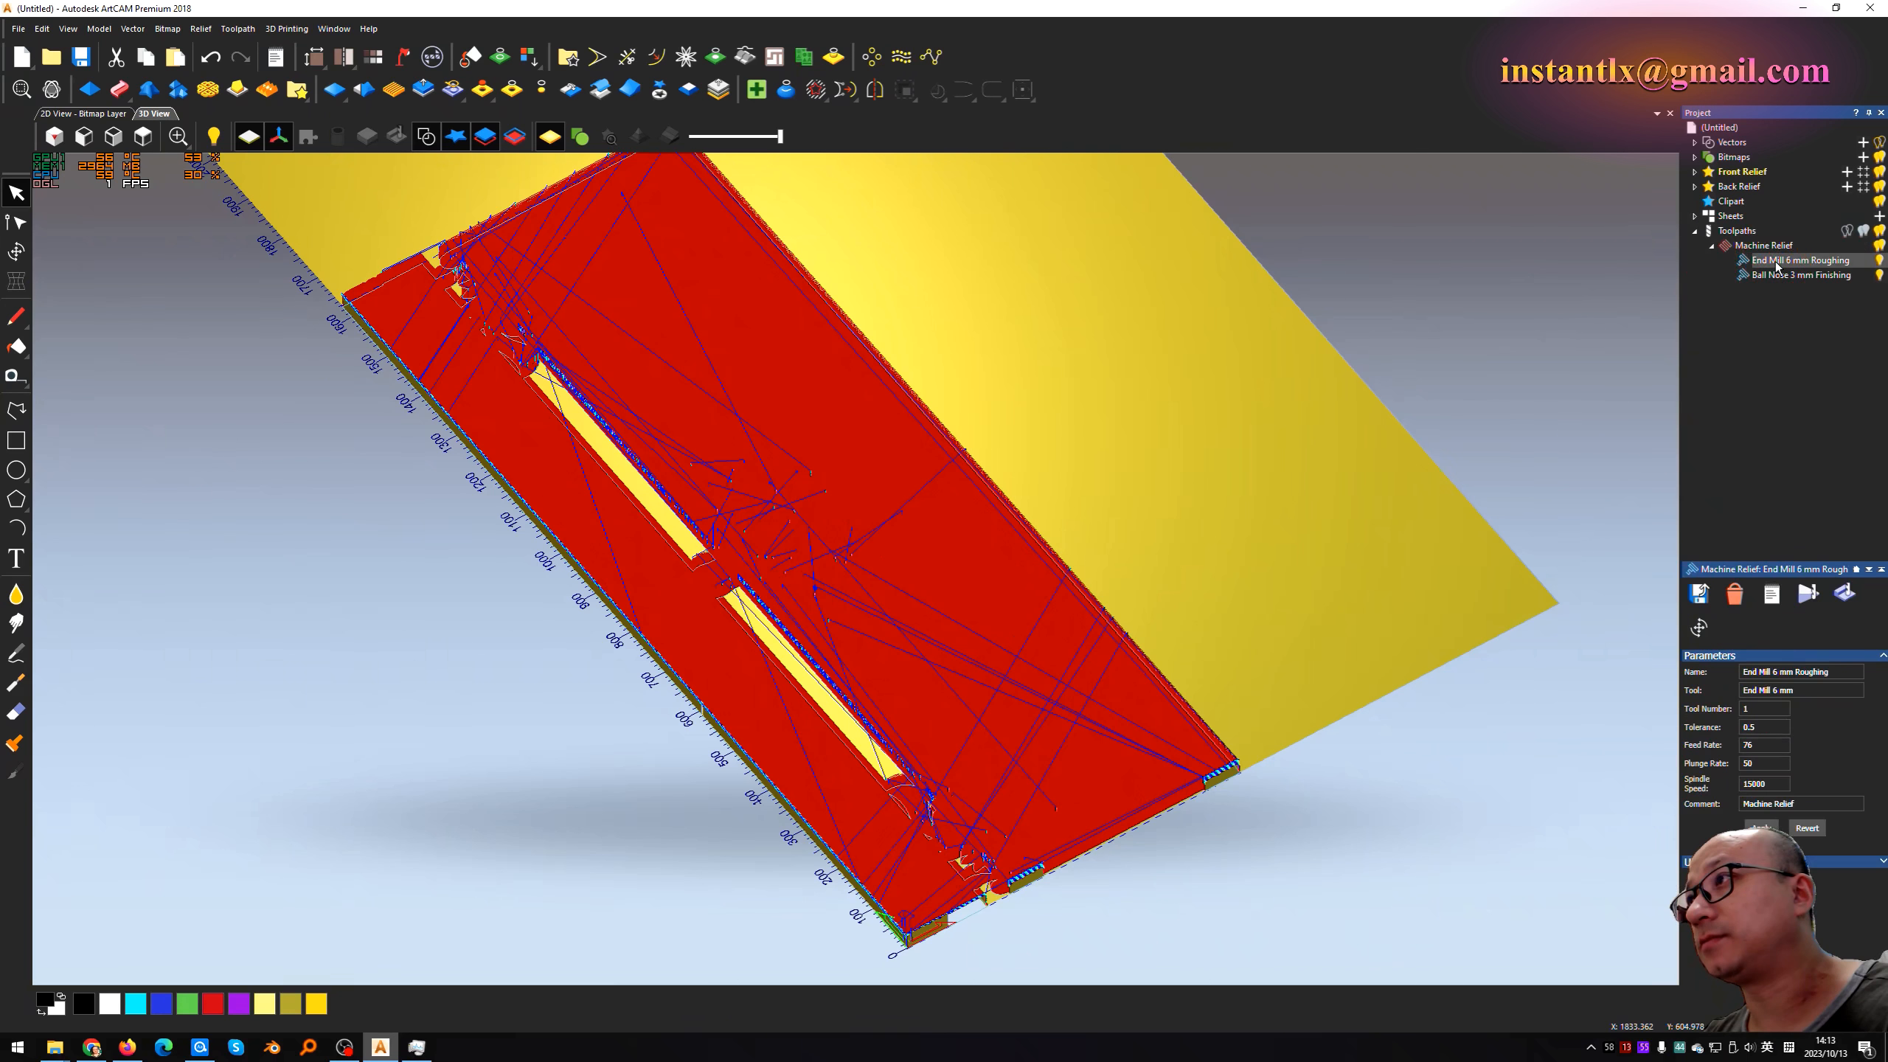
left_click(1847, 595)
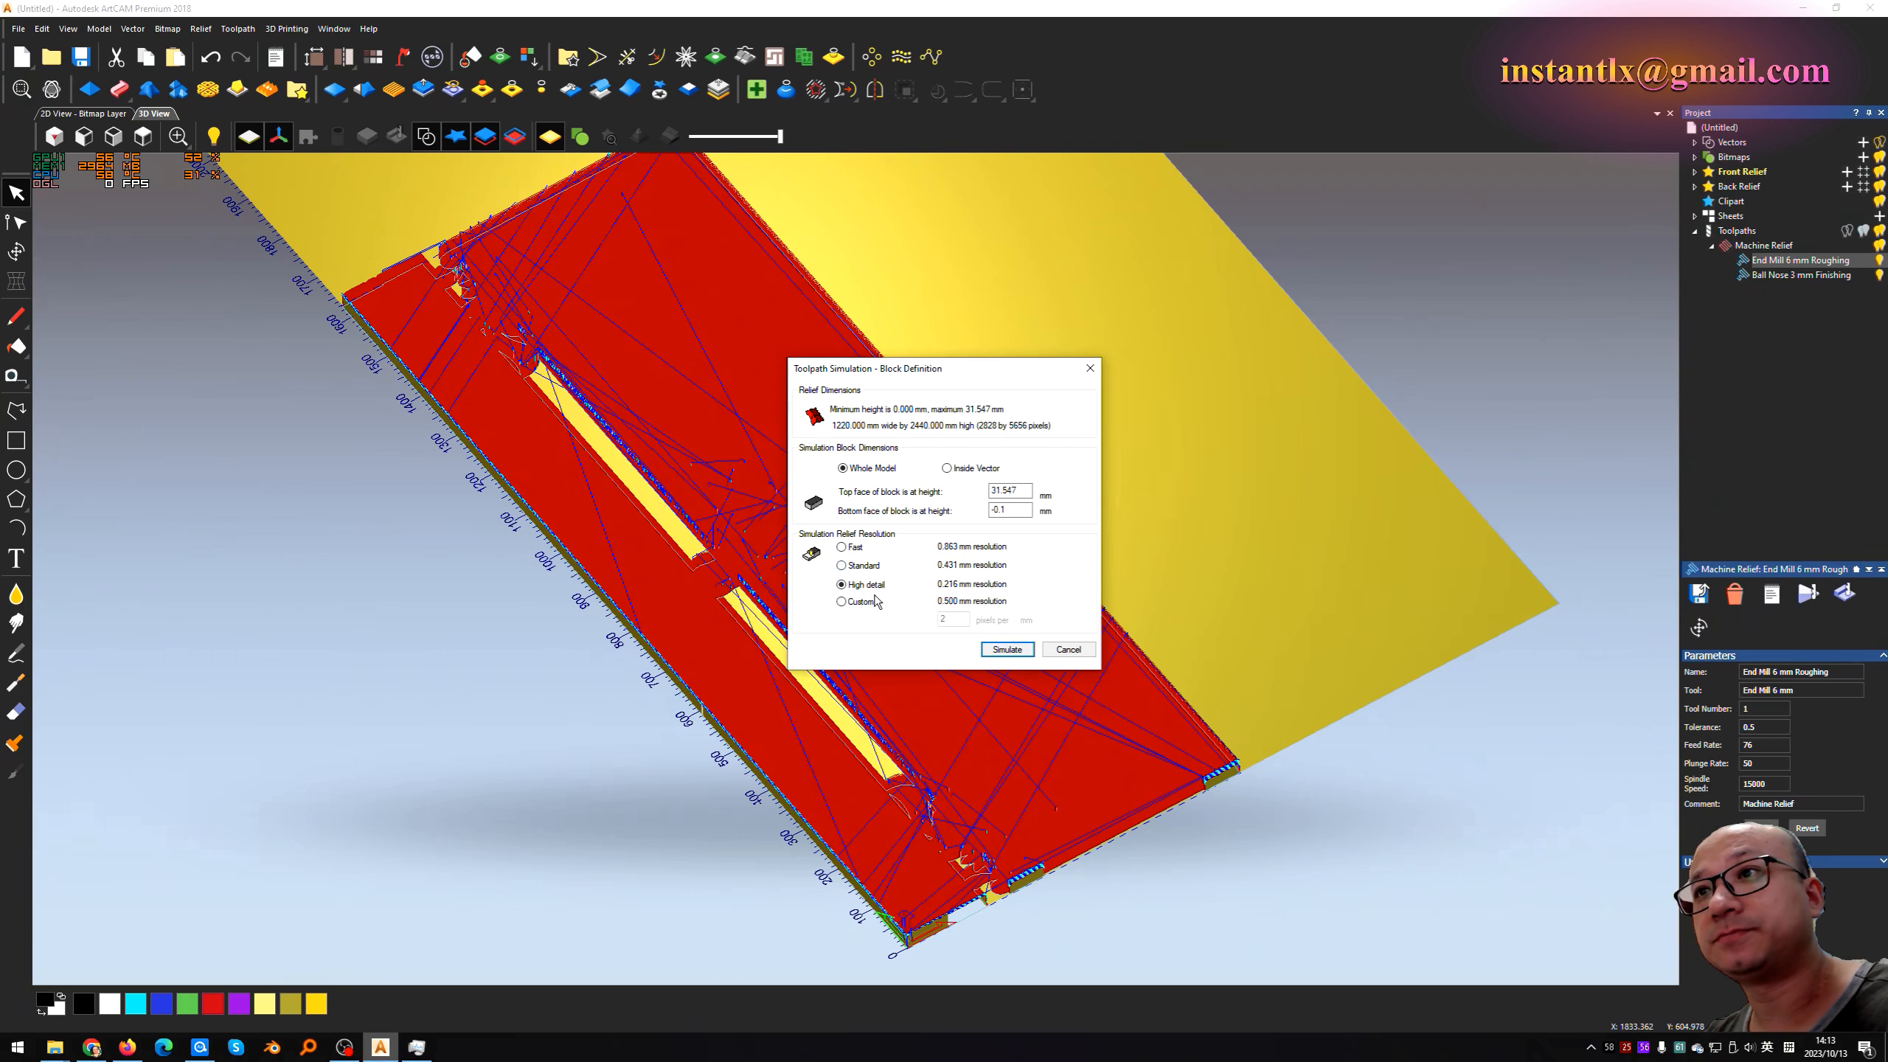
left_click(1012, 649)
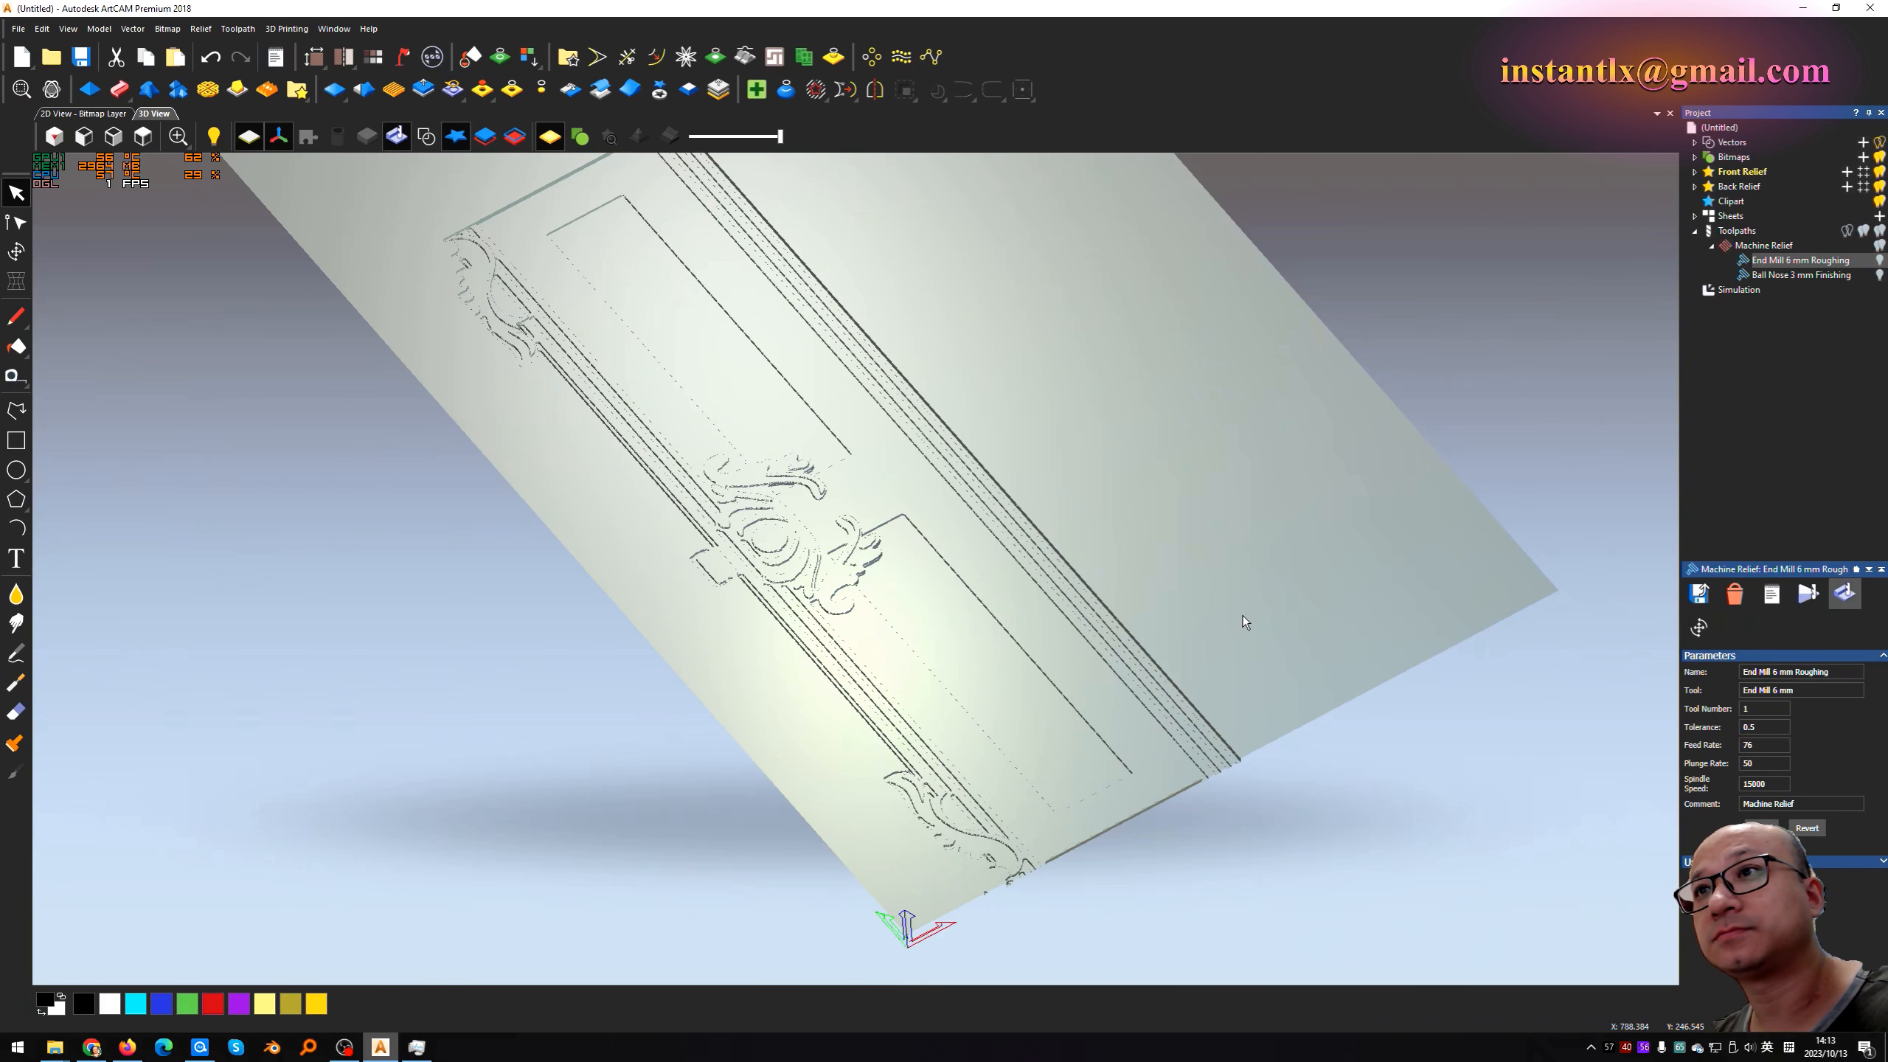
Step: Inspect the roughed panel and simulate the Ball Nose 3 mm Finishing toolpath on the same block
left_click_drag(1059, 761, 1049, 680)
middle_click_drag(989, 722, 1064, 767, "shift")
scroll(935, 637, "up", 3)
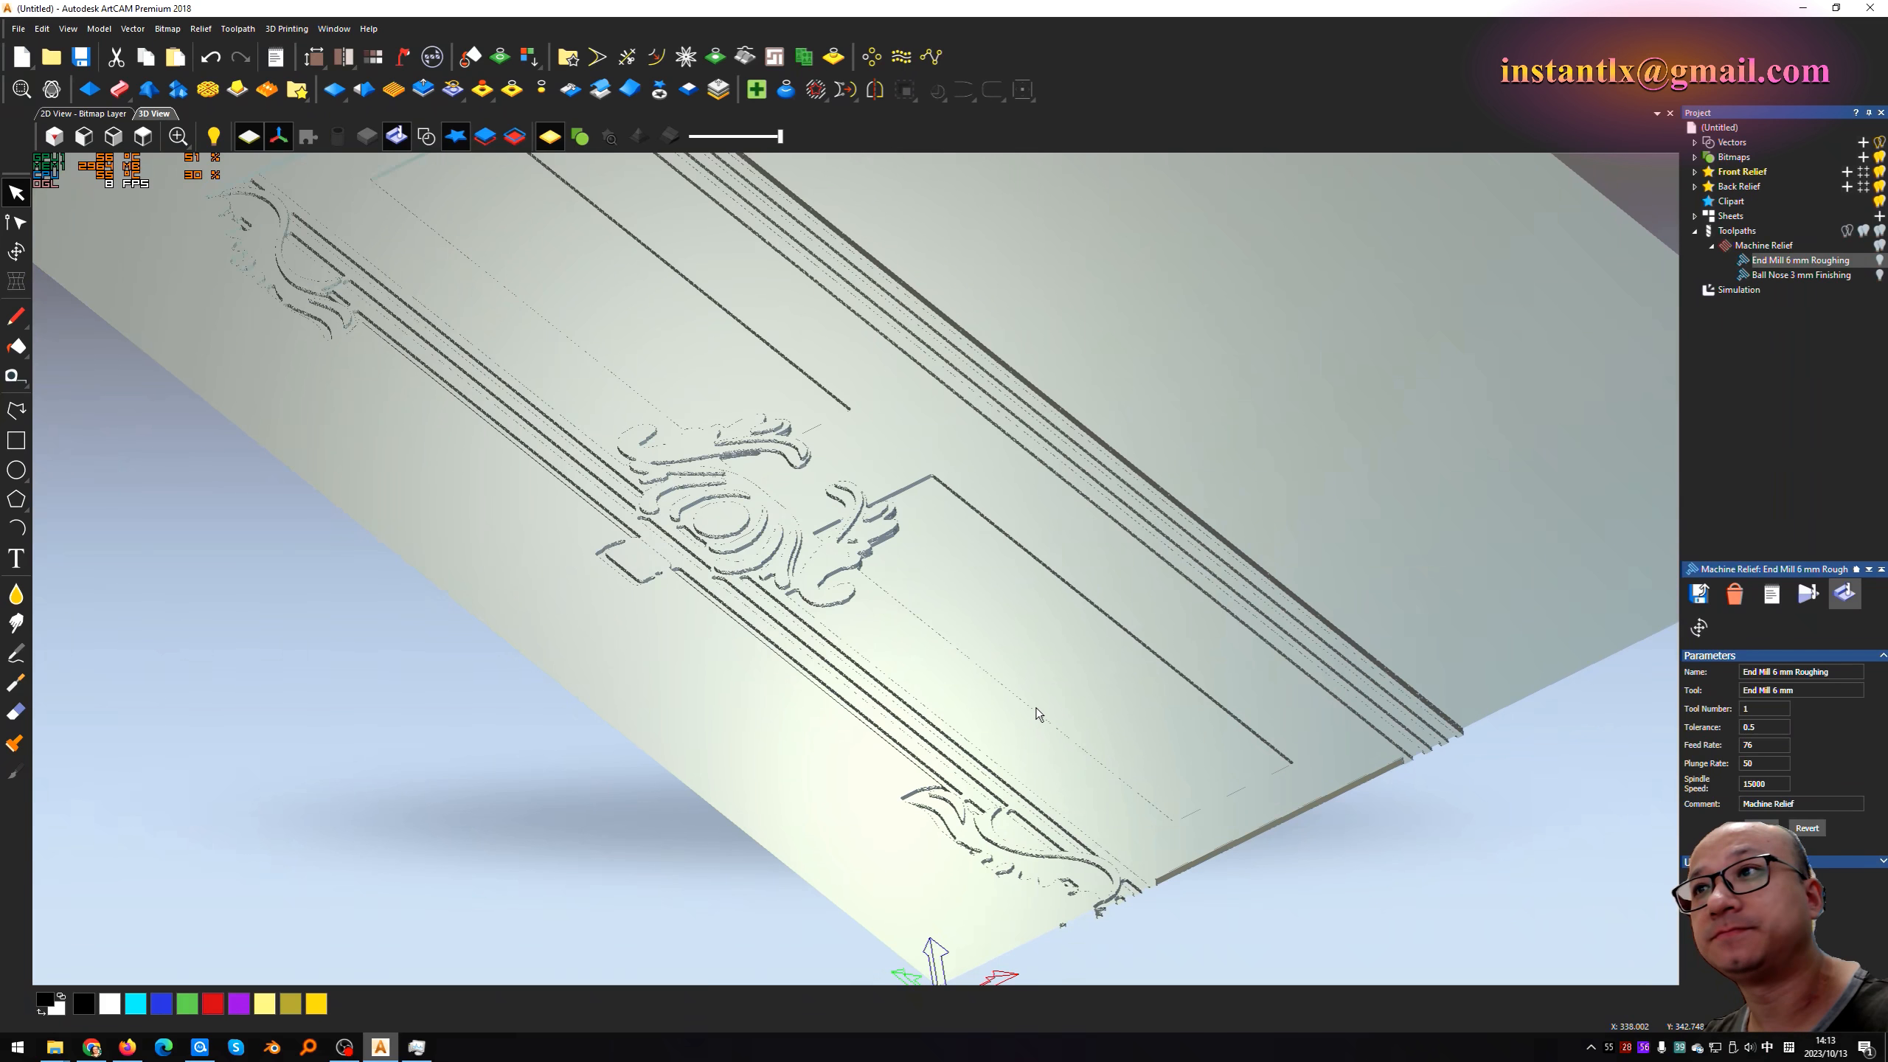
scroll(1036, 708, "down", 1)
middle_click_drag(974, 559, 986, 624, "shift")
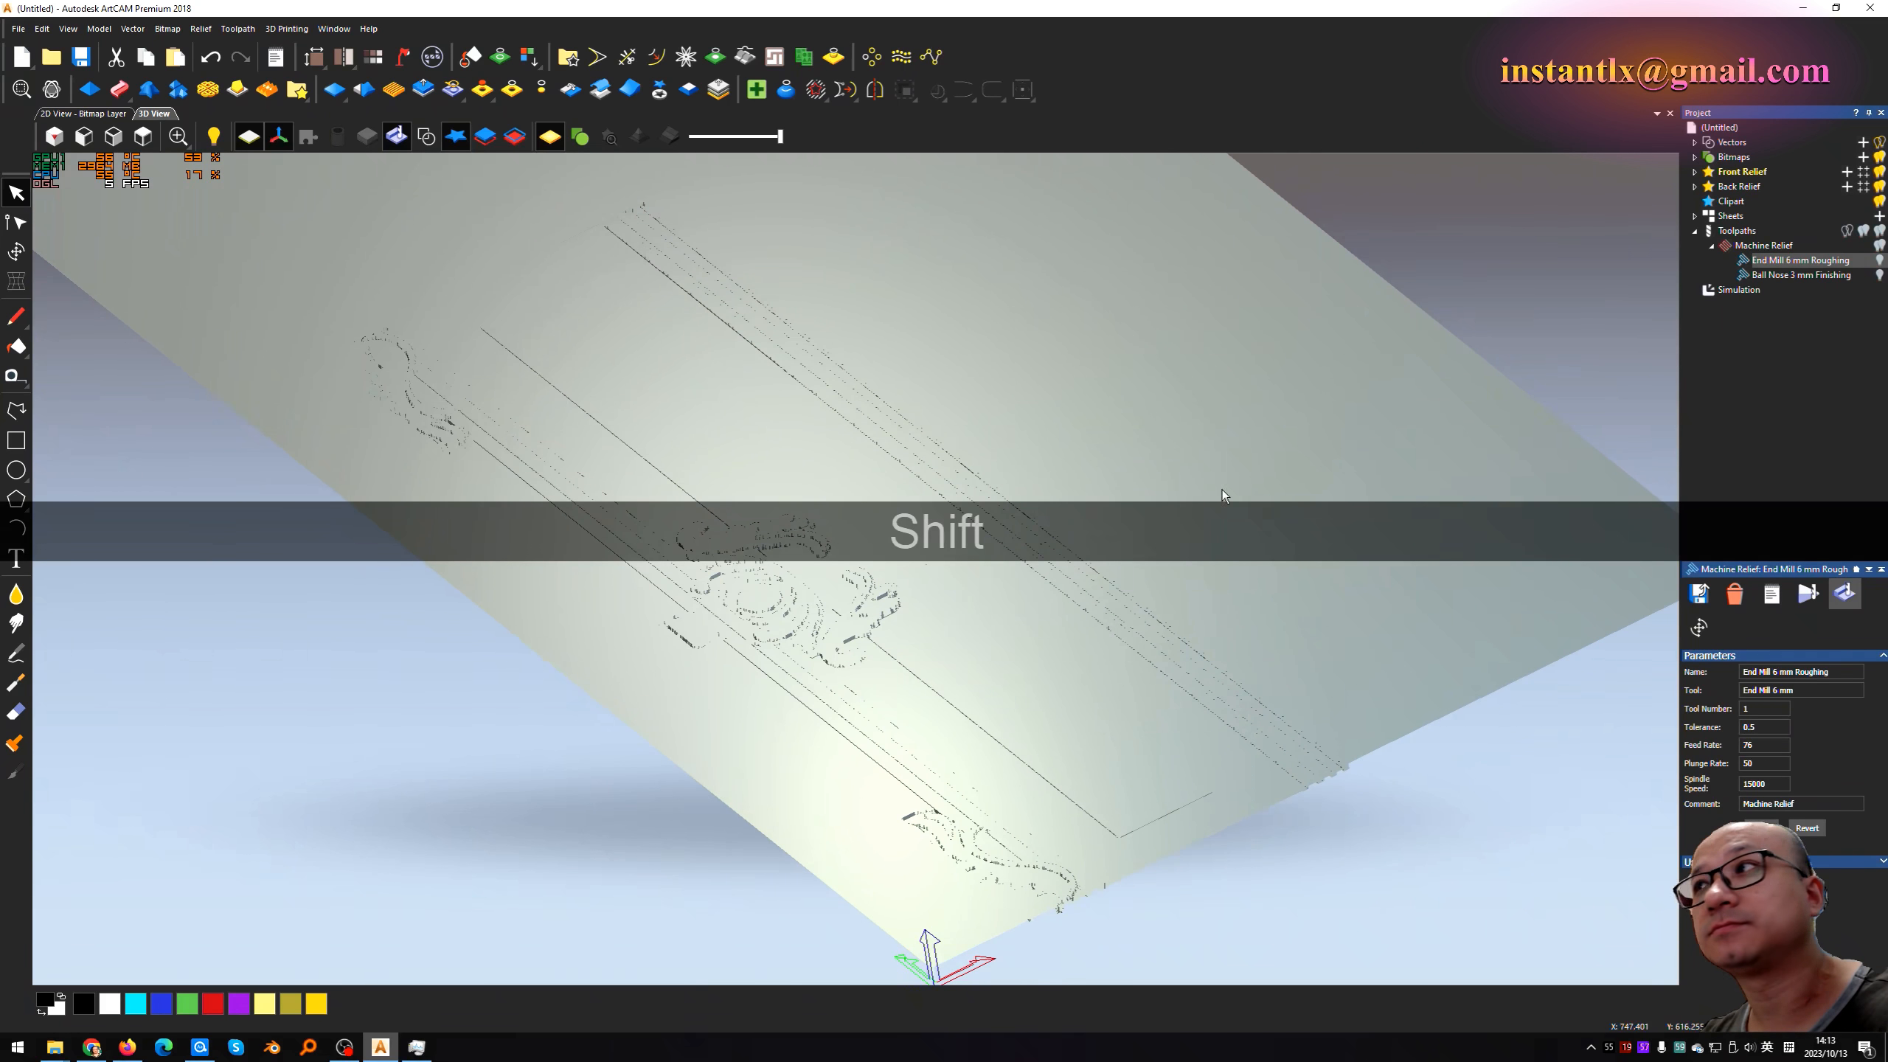
left_click(1785, 274)
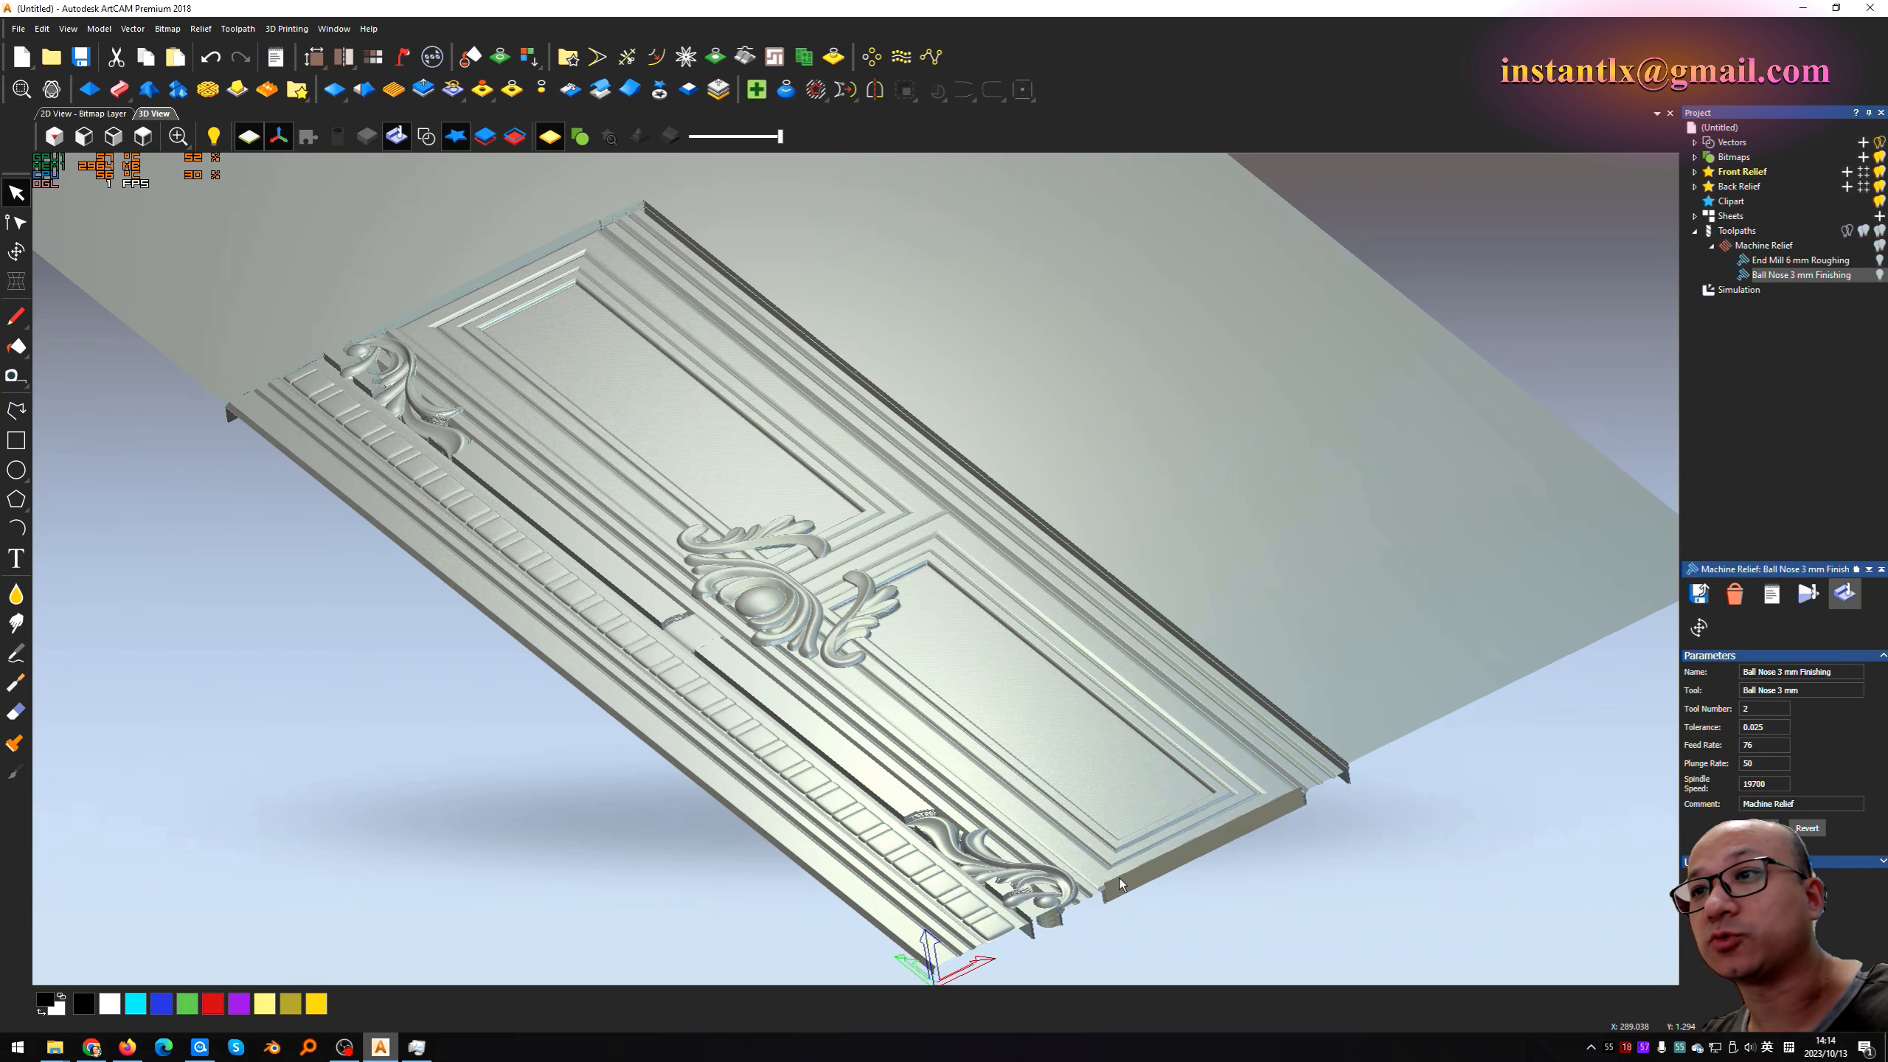
Step: Inspect the finished simulation and render it with the Beech (H) wood material
left_click_drag(977, 867, 977, 857)
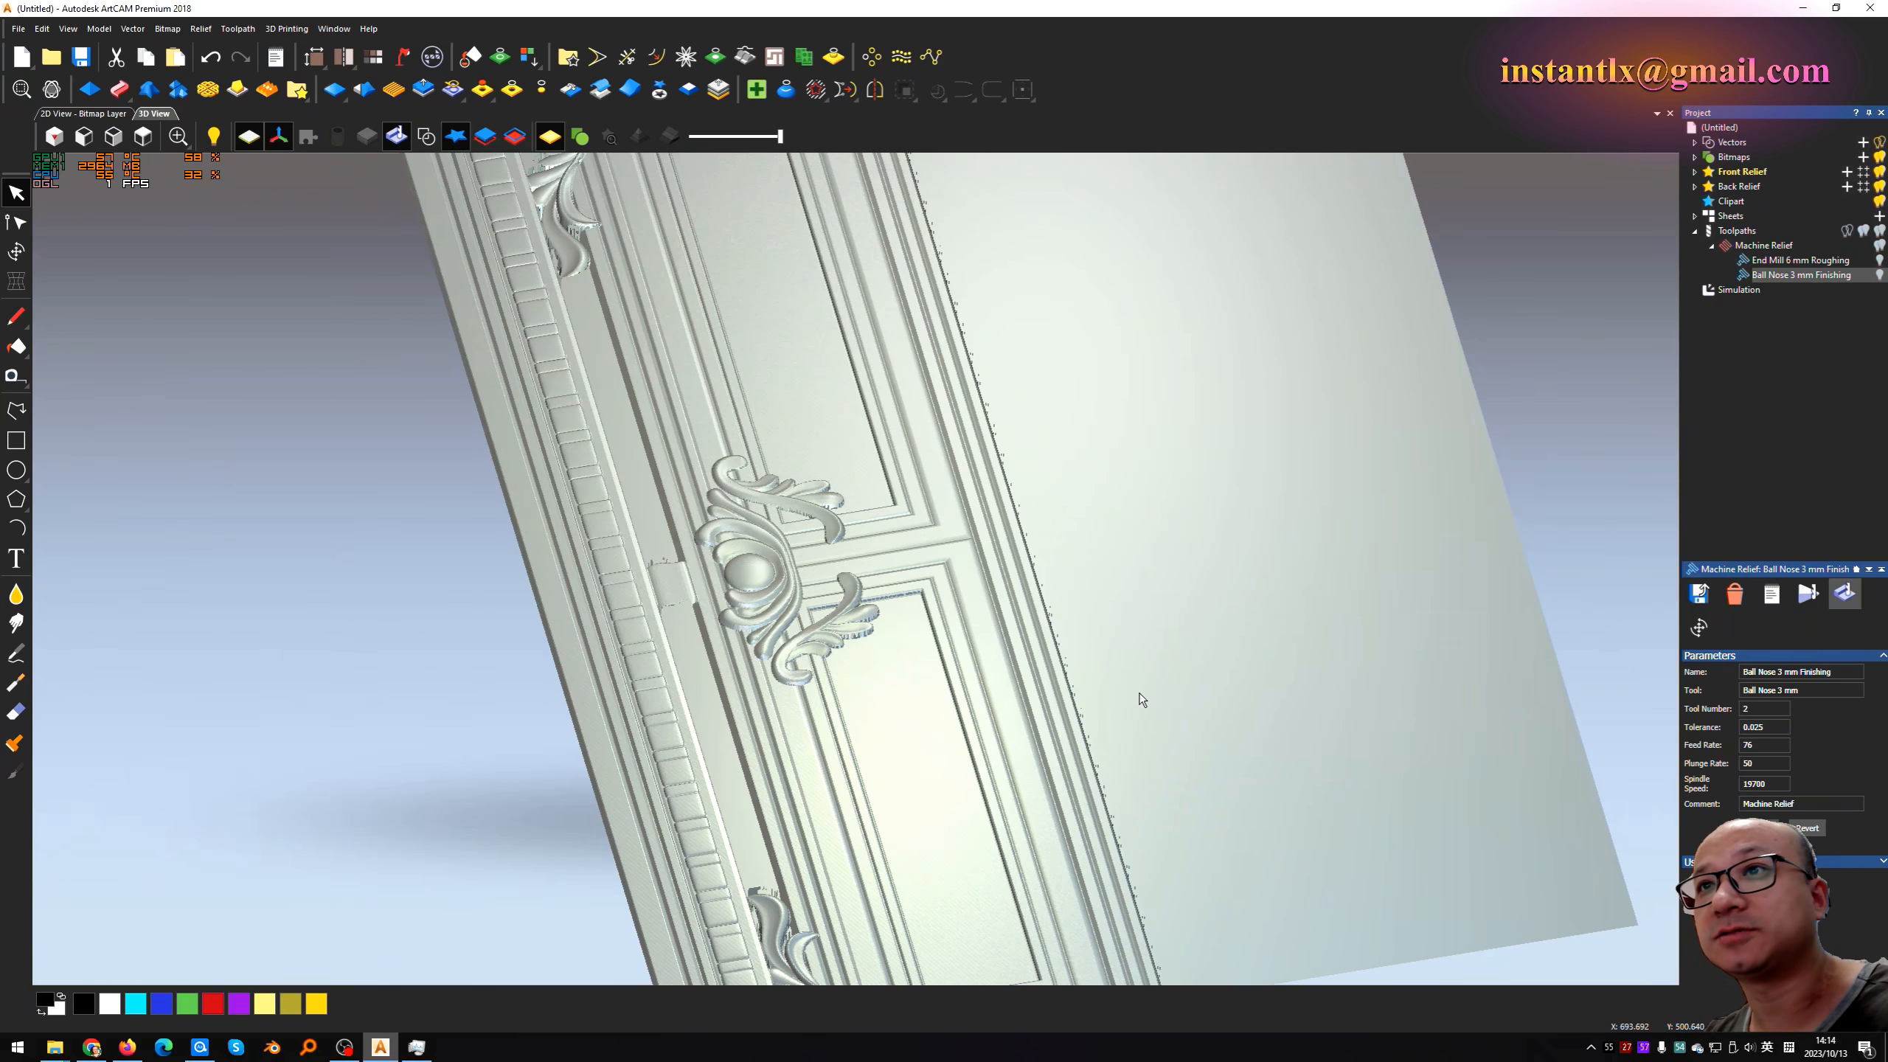
scroll(1053, 792, "up", 3)
left_click_drag(1053, 791, 1305, 689)
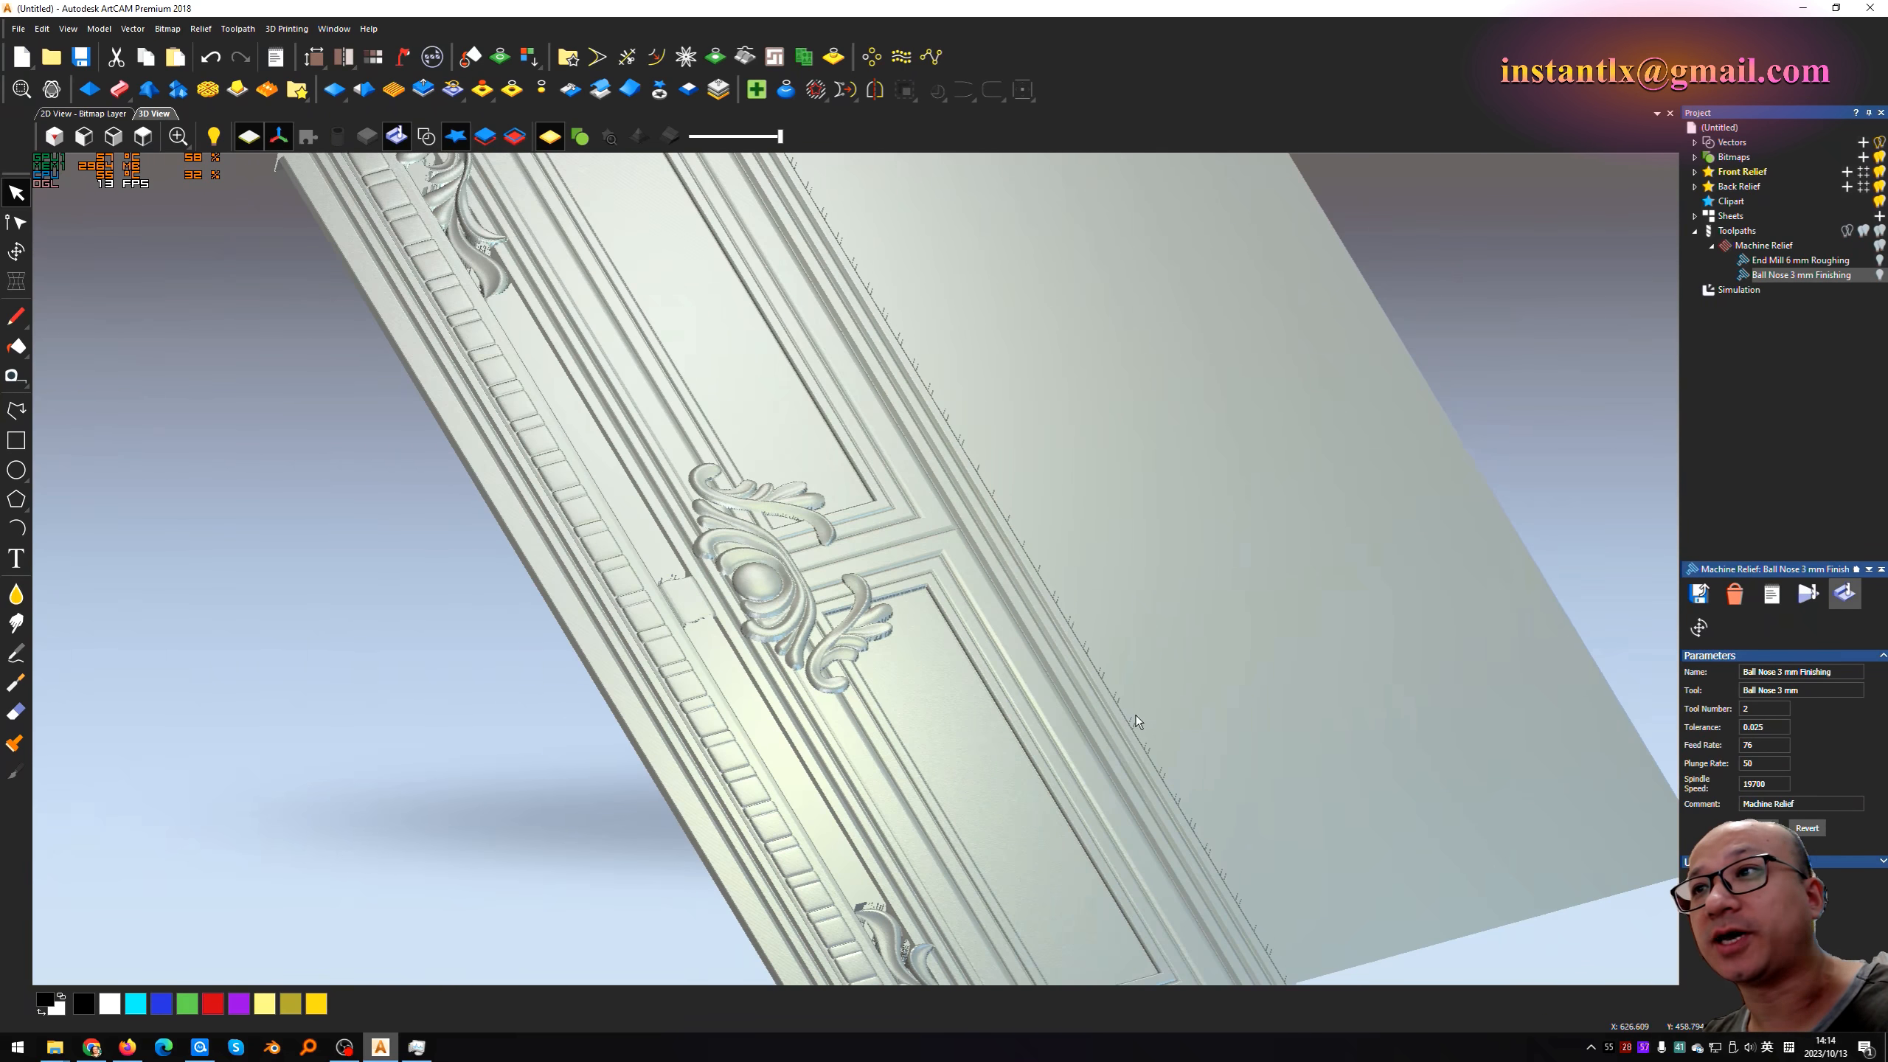
scroll(1144, 654, "down", 3)
left_click_drag(1153, 593, 1151, 587)
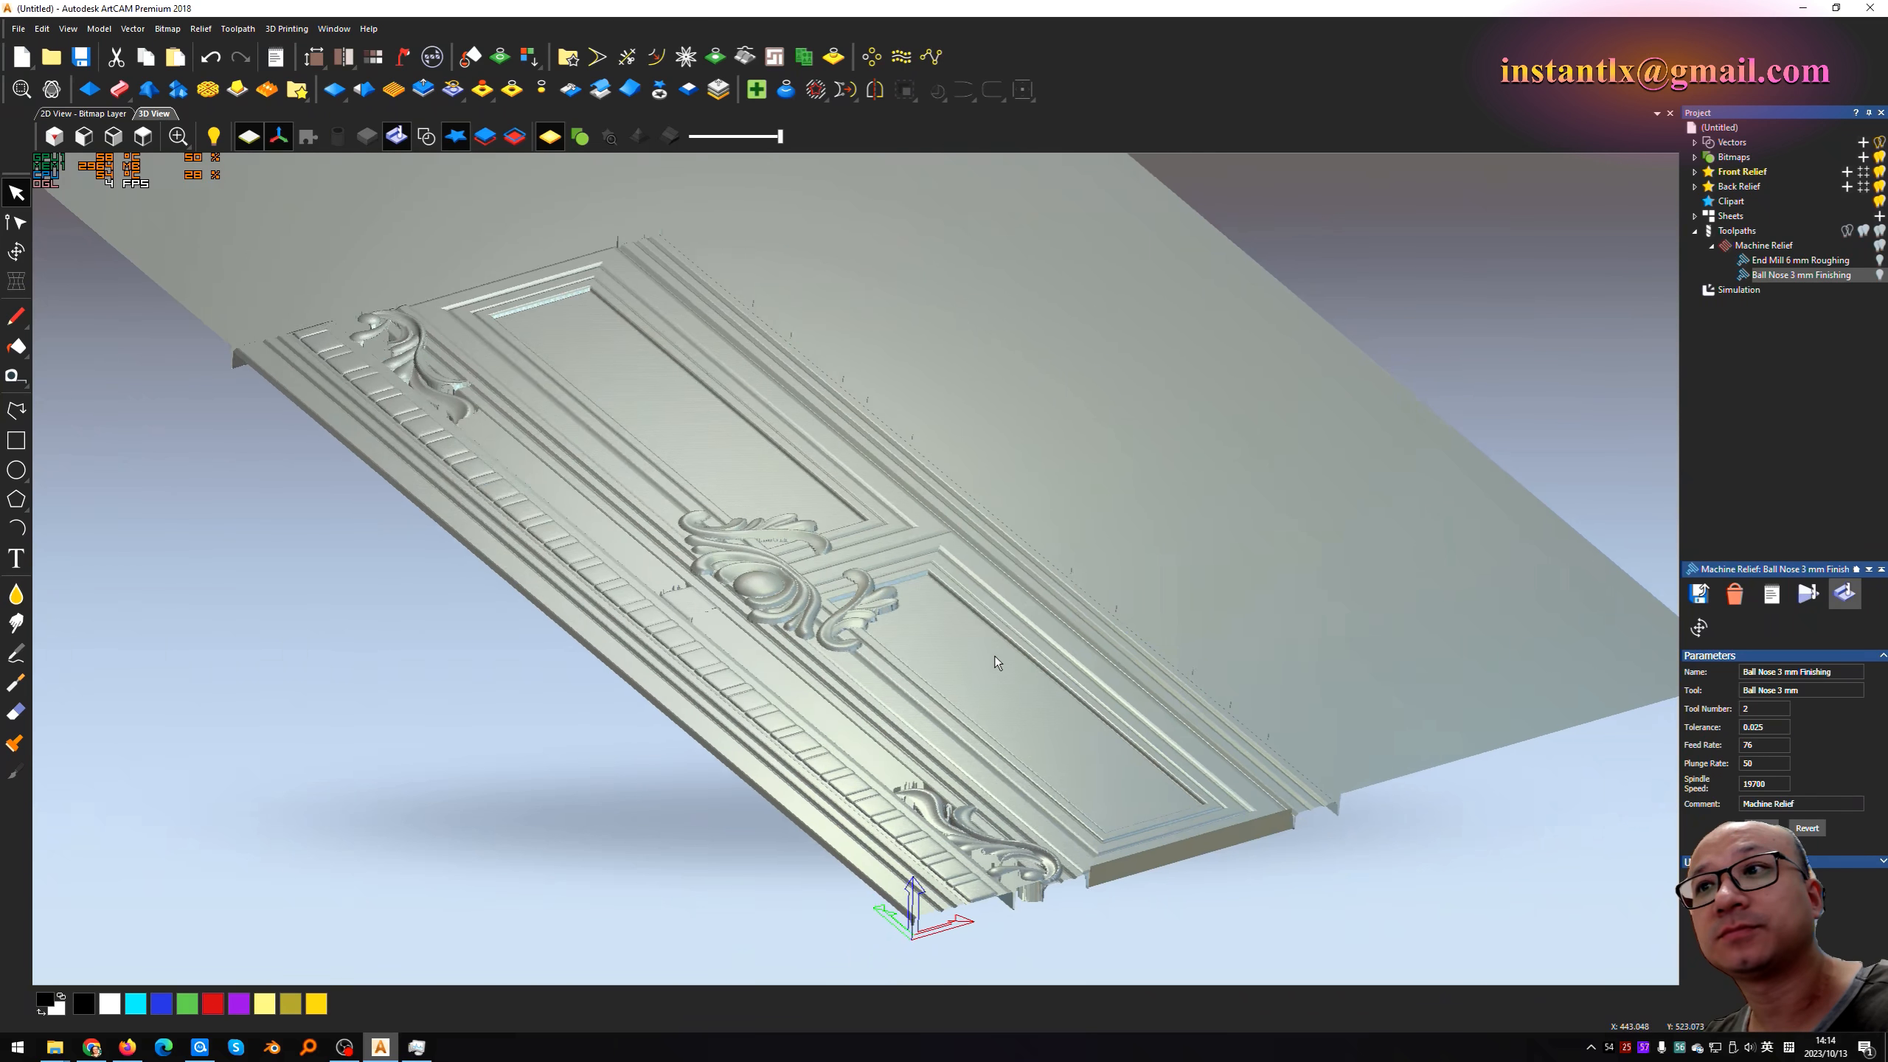
left_click_drag(997, 662, 1372, 708)
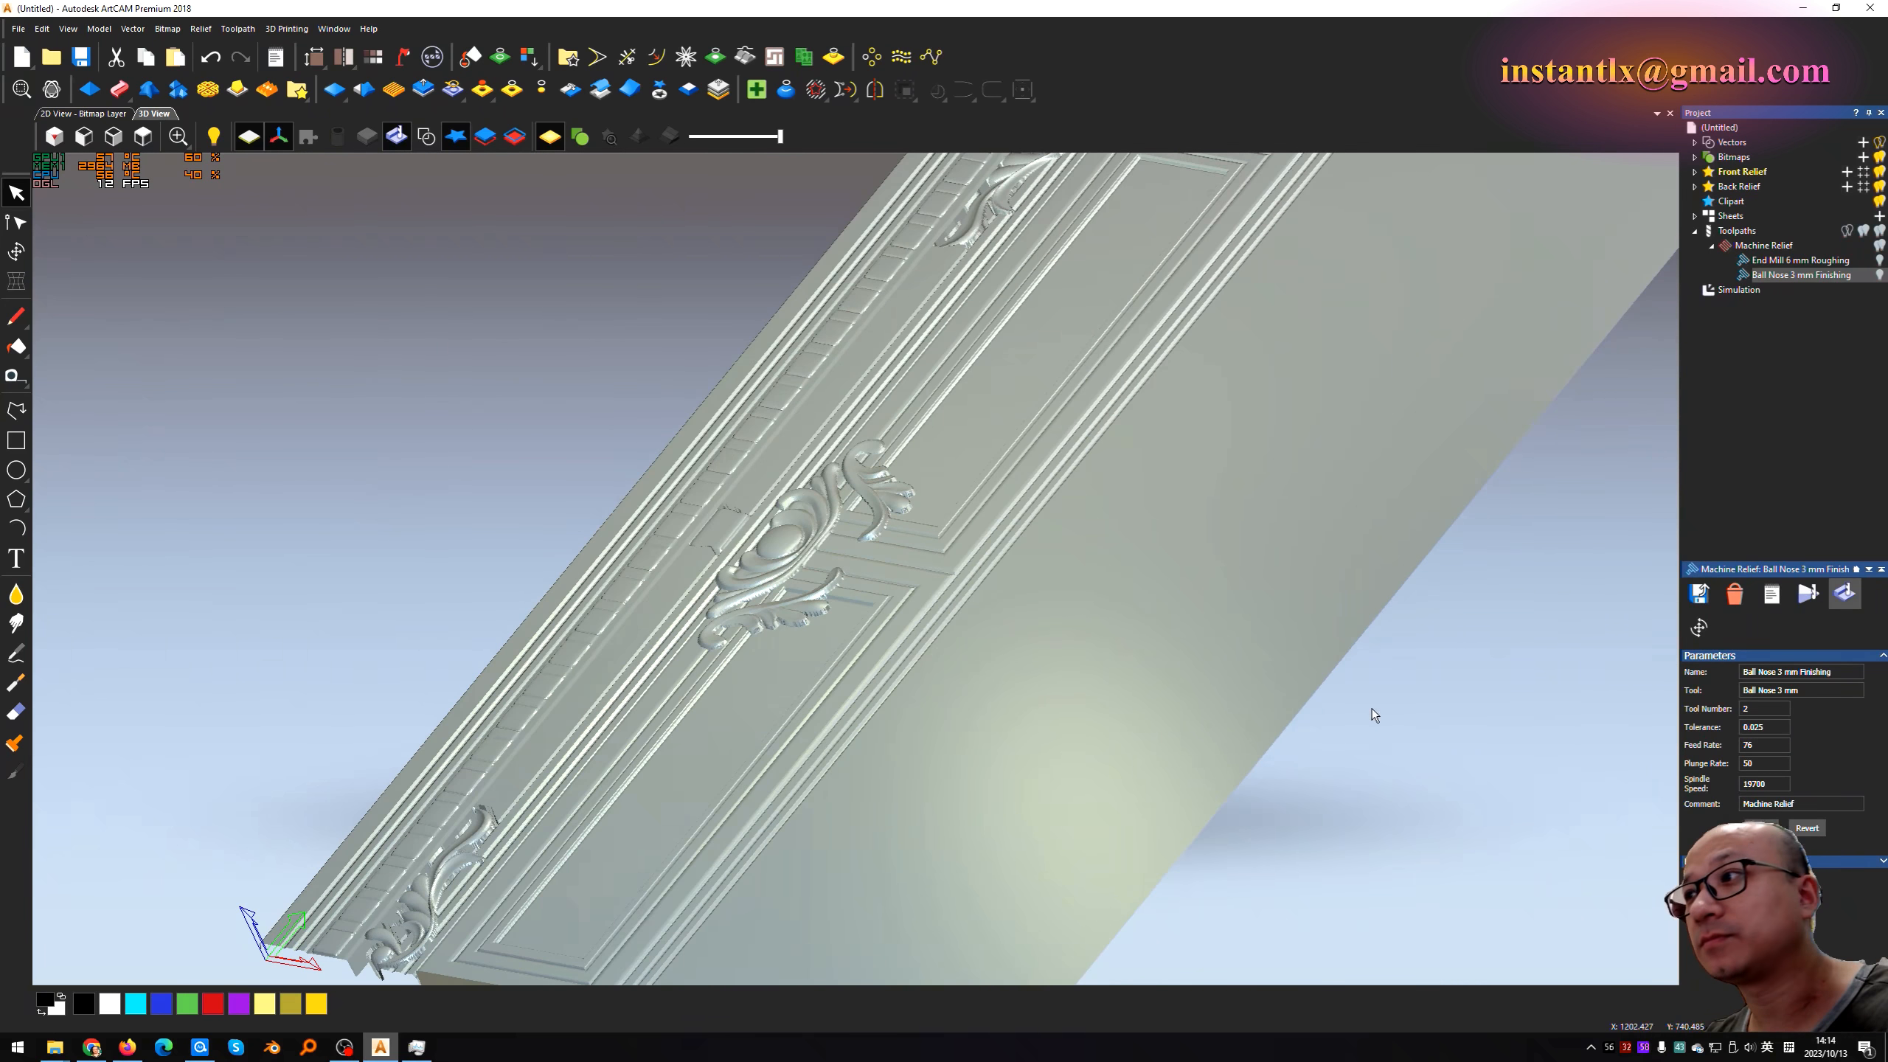
left_click(1728, 290)
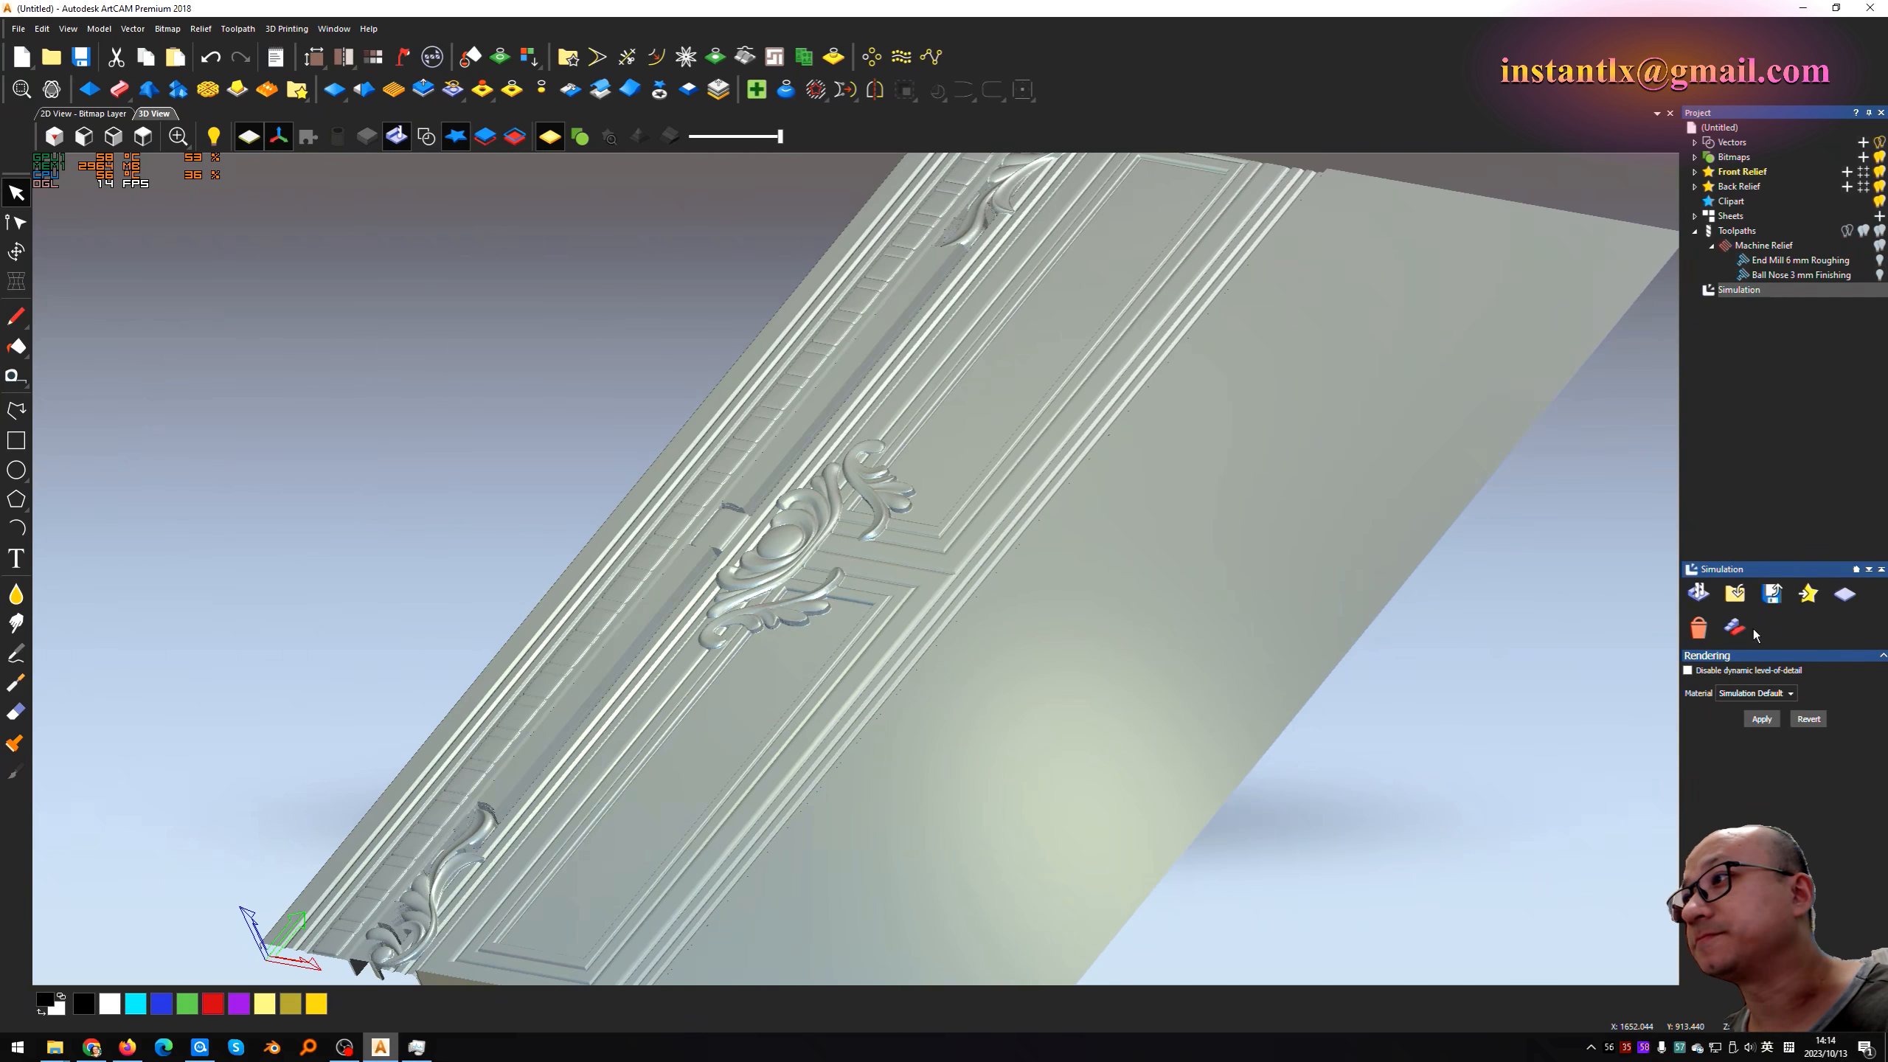
left_click(1769, 693)
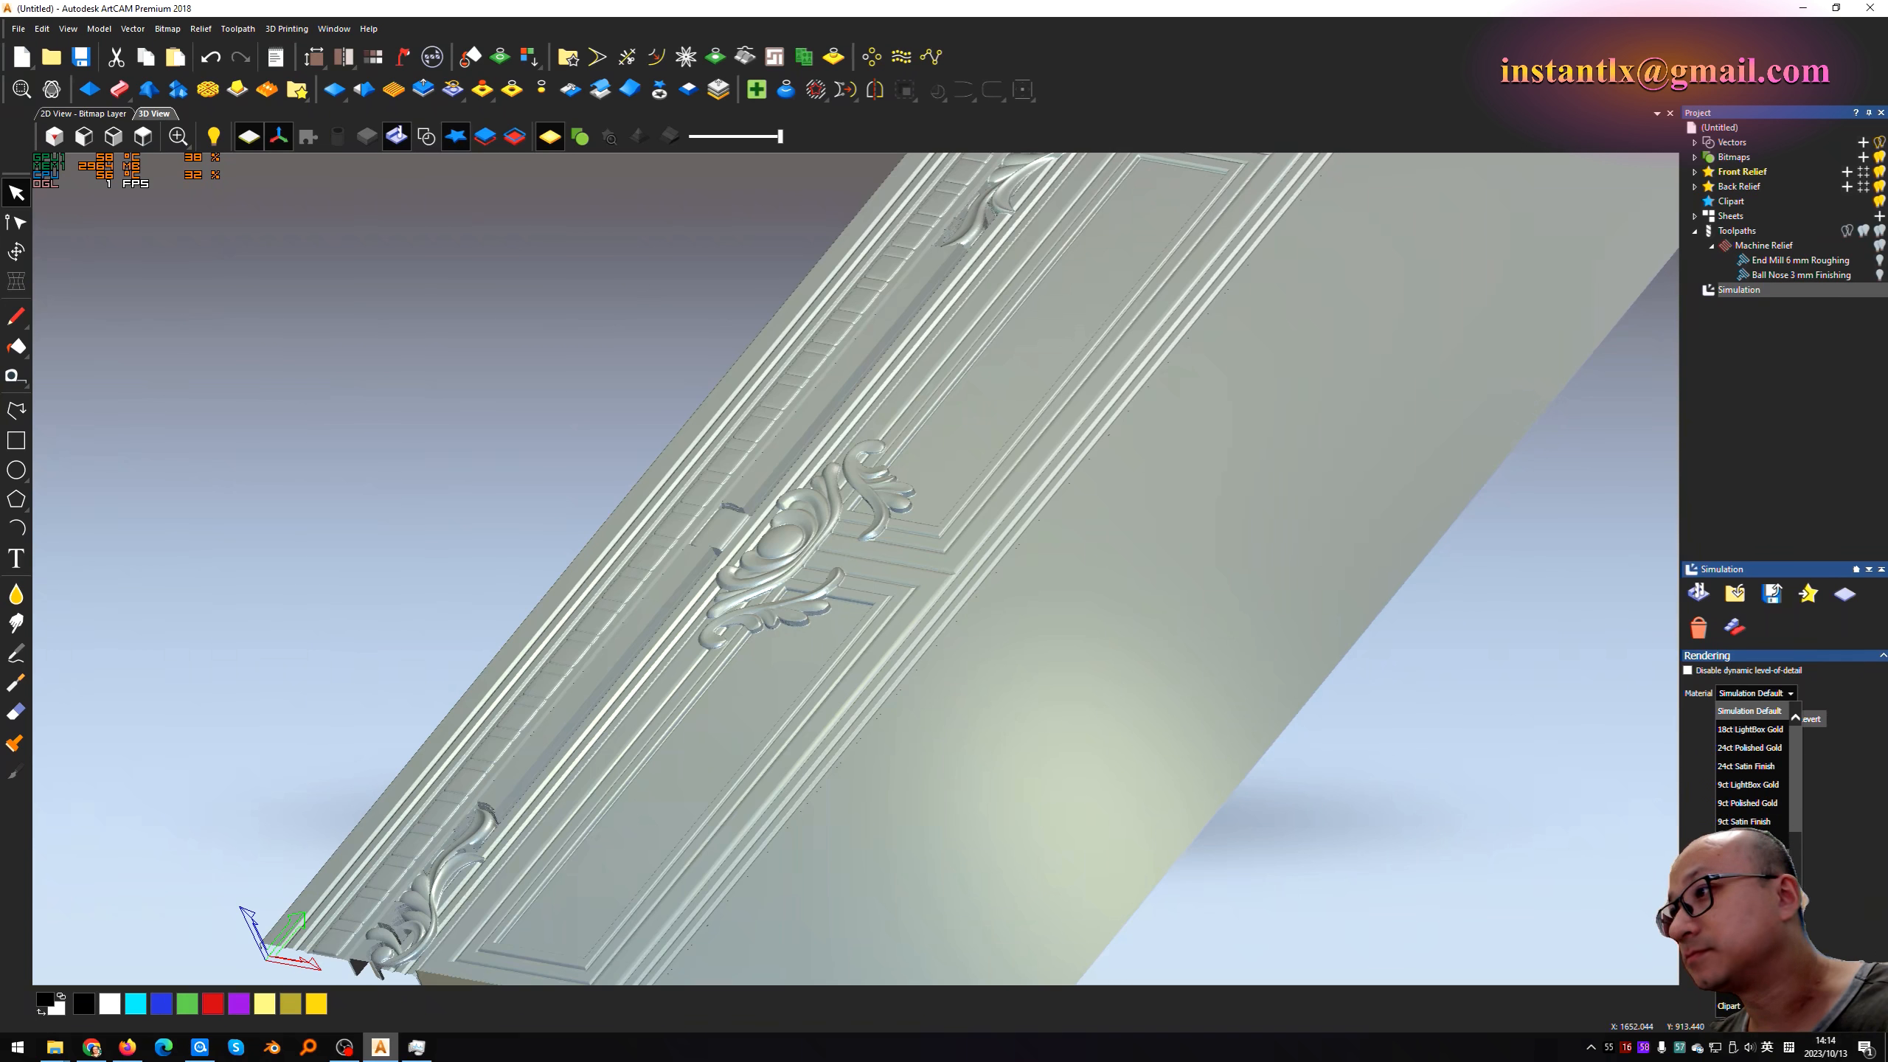
left_click(1743, 878)
left_click(1762, 725)
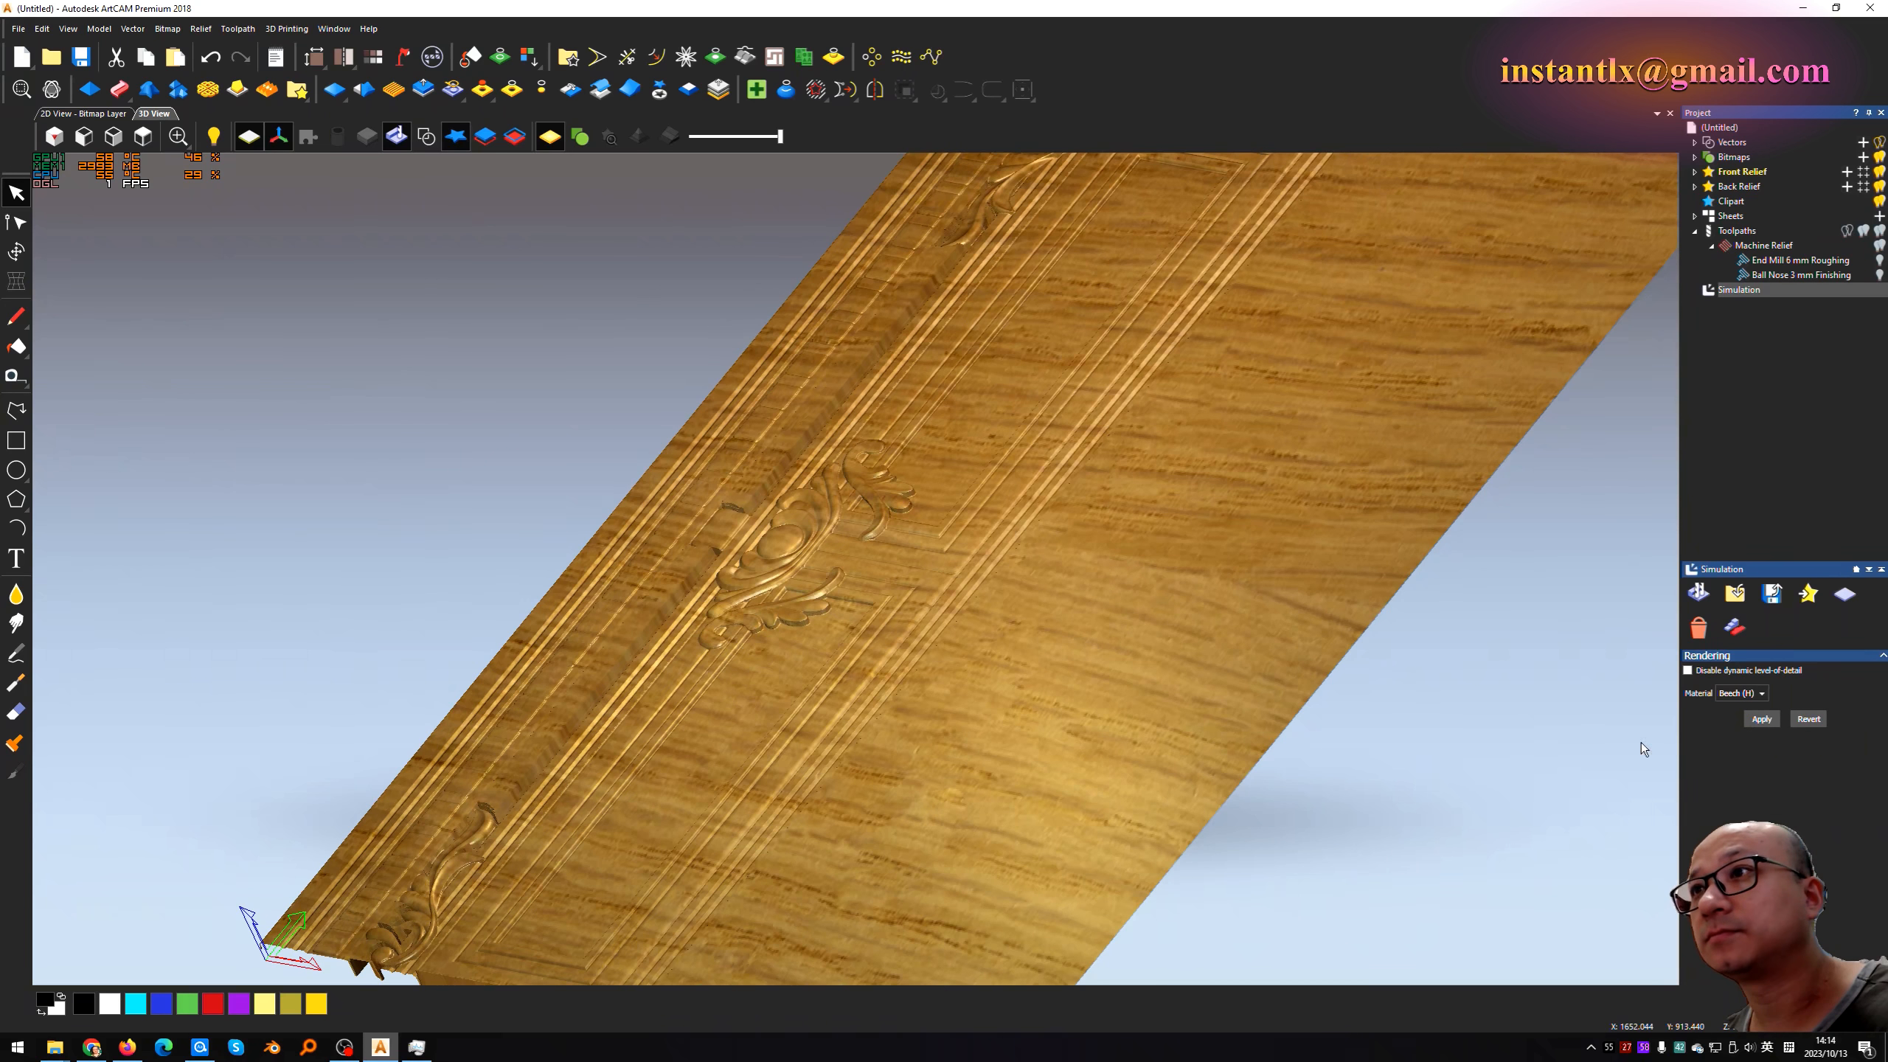
left_click_drag(1169, 782, 1015, 537)
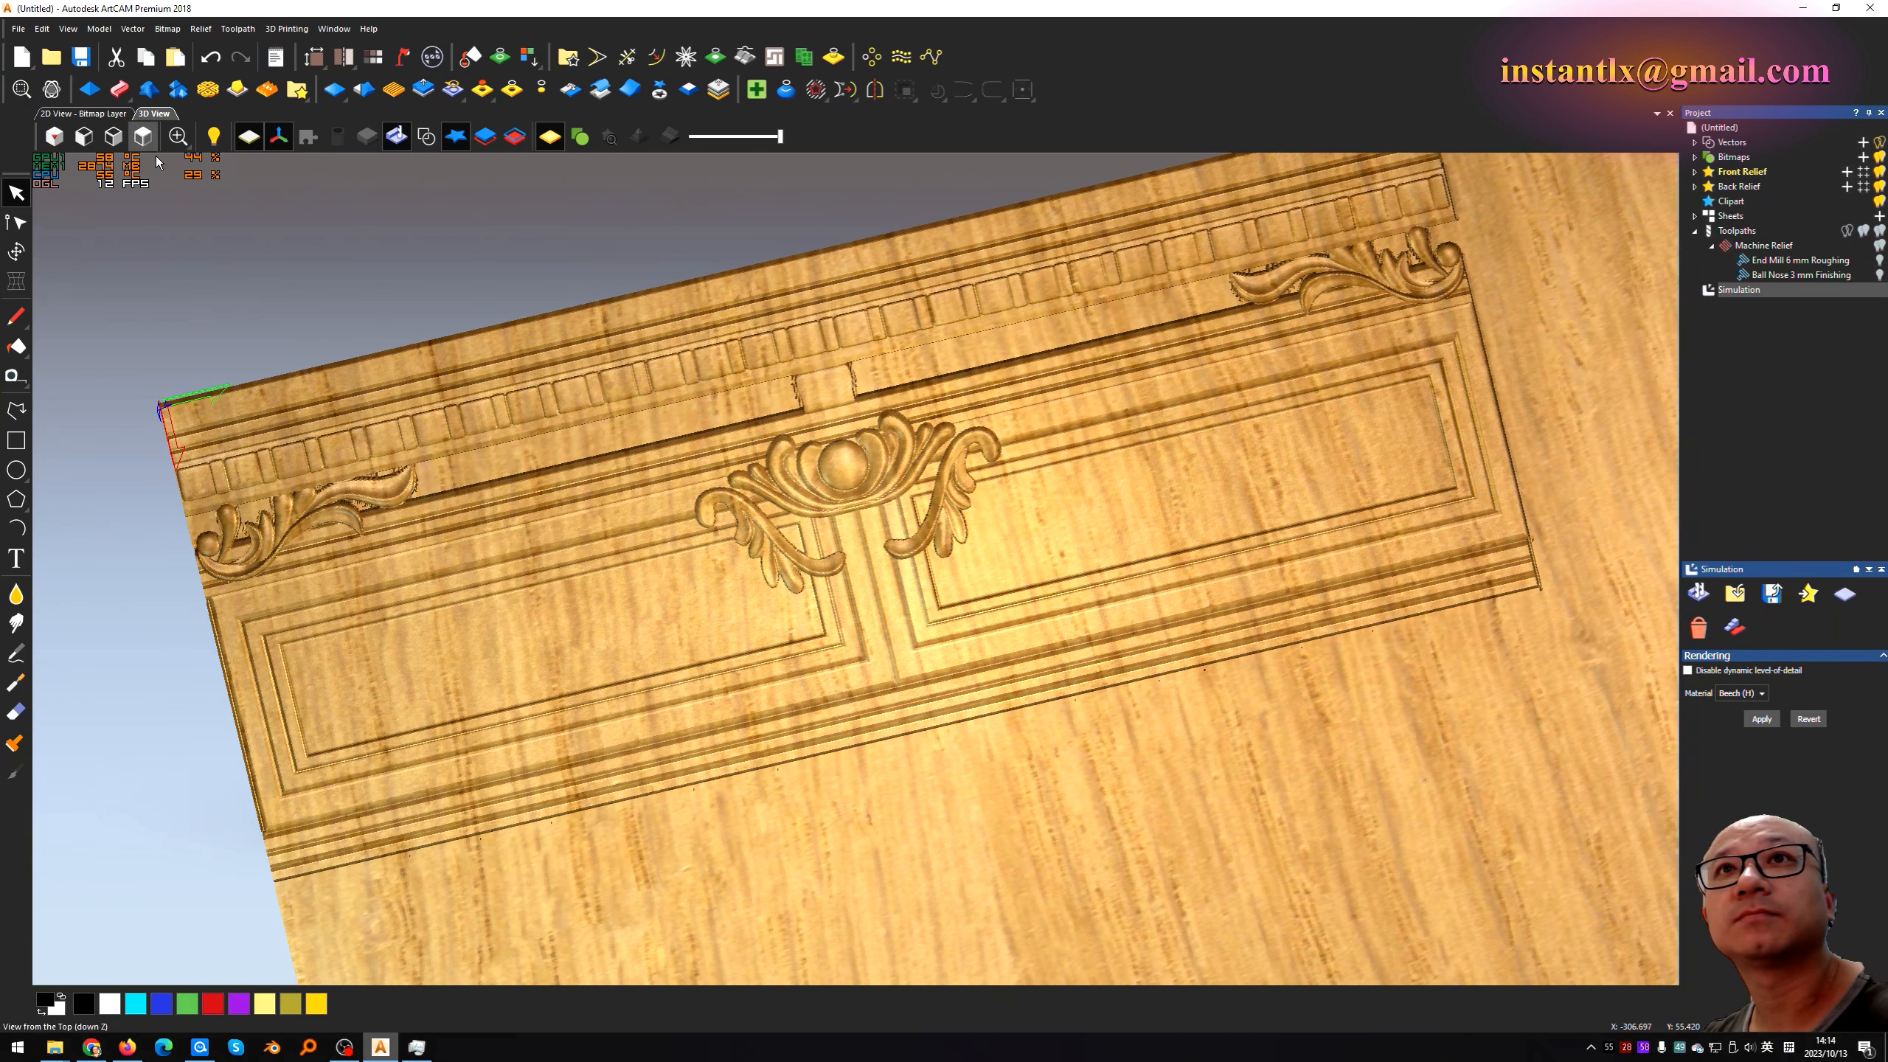
Step: Open the Save Toolpaths settings for the Machine Relief toolpath group
left_click_drag(1149, 443, 1029, 560)
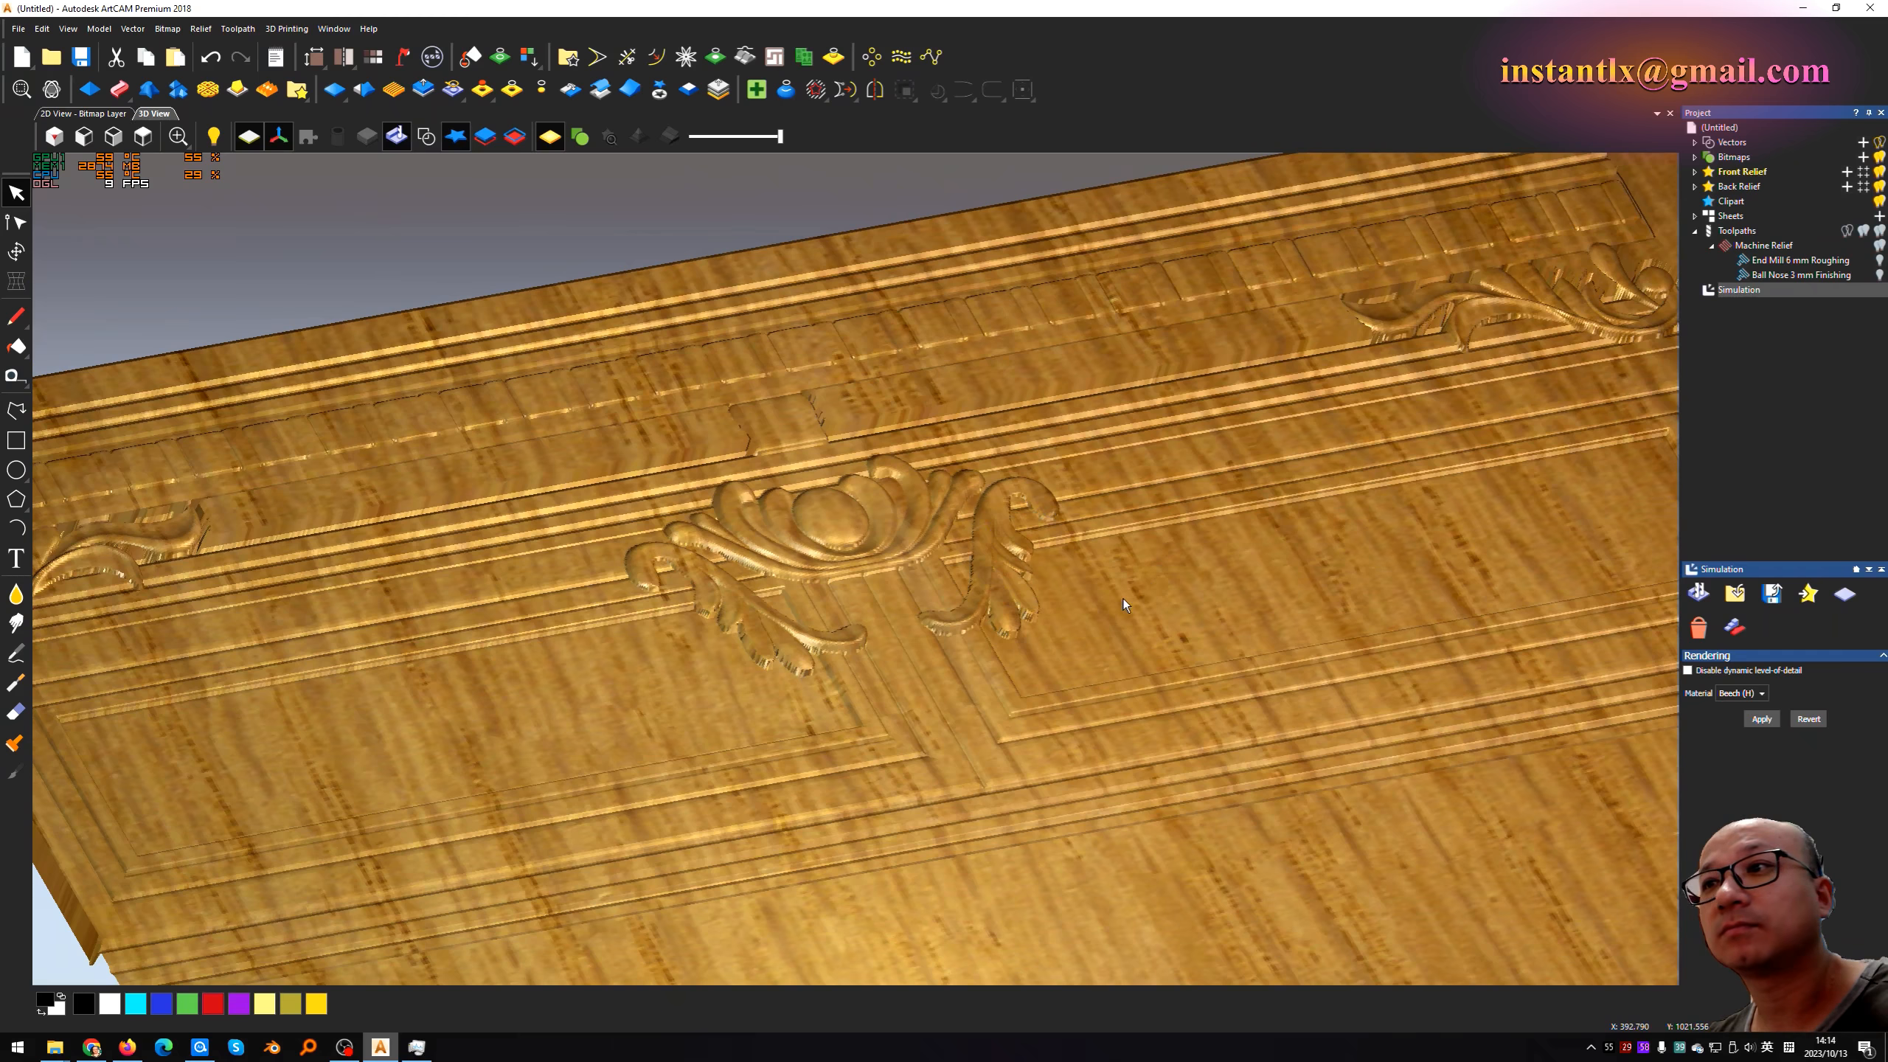
left_click_drag(956, 634, 913, 739)
scroll(915, 732, "down", 2)
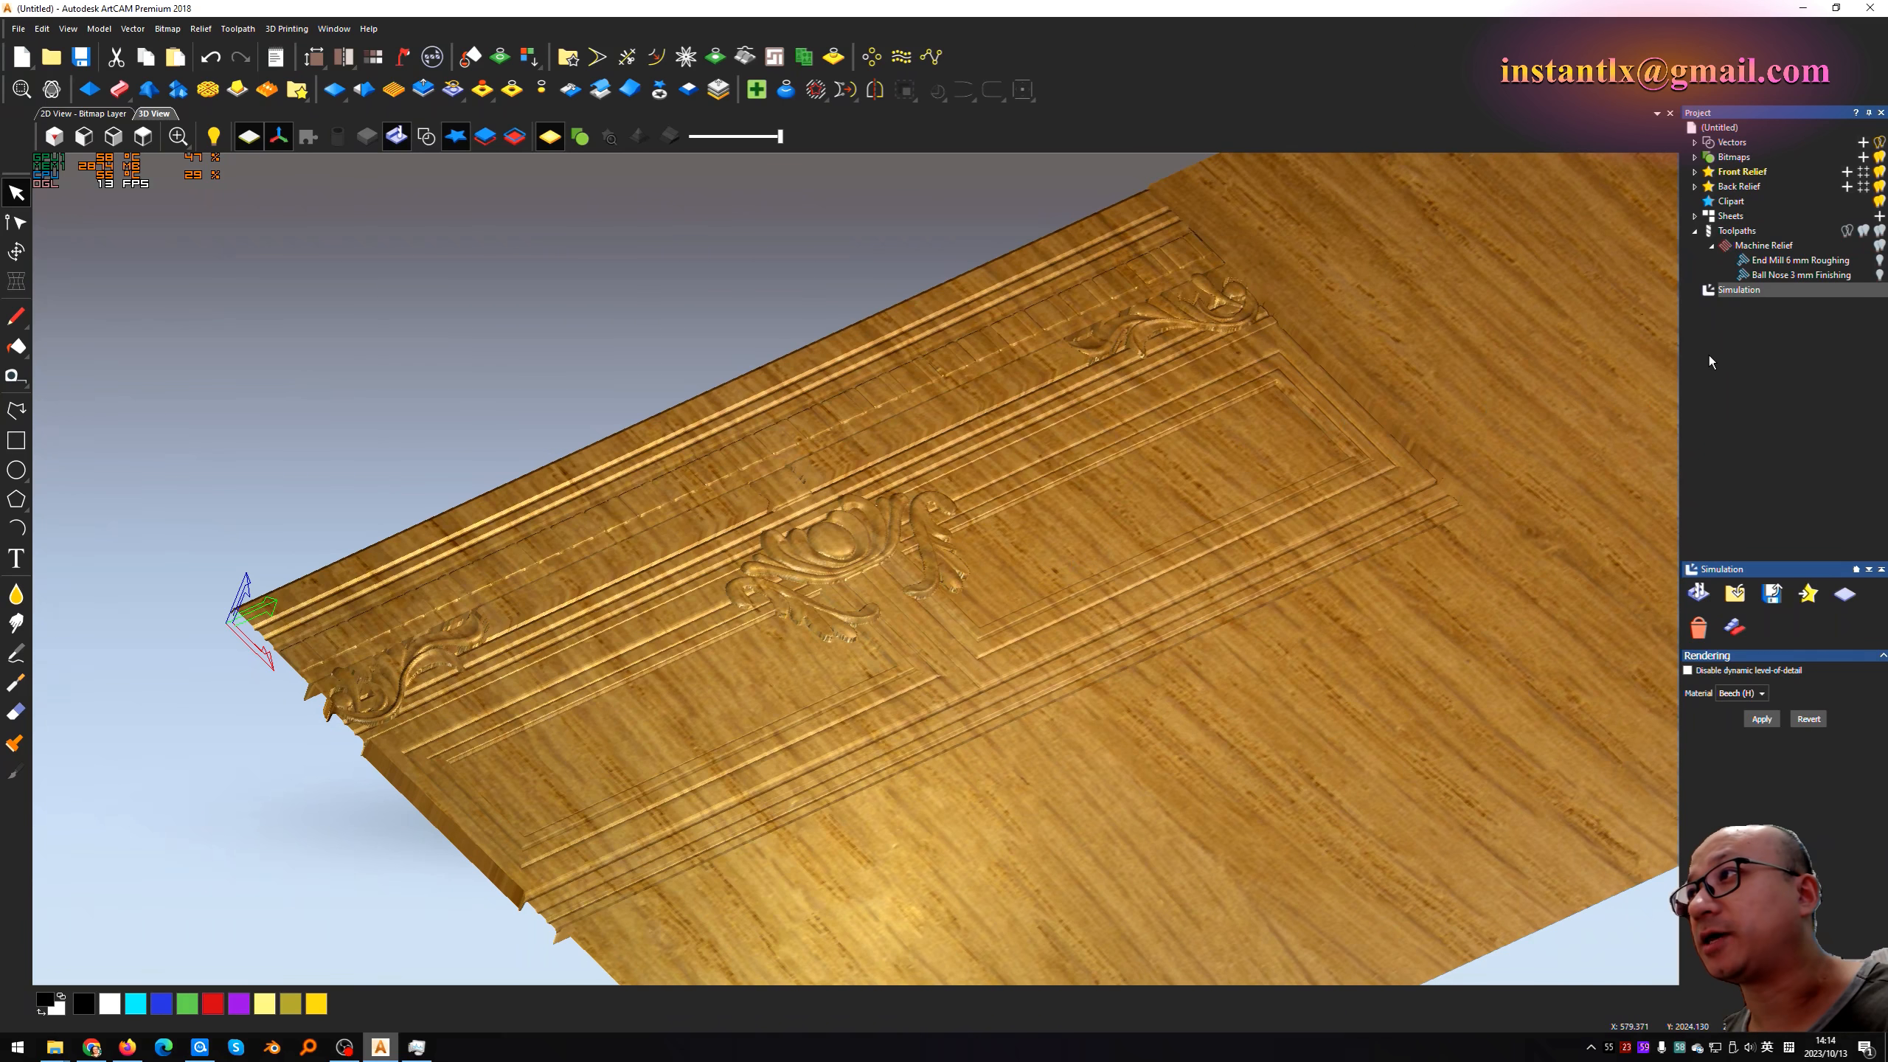
left_click(1766, 246)
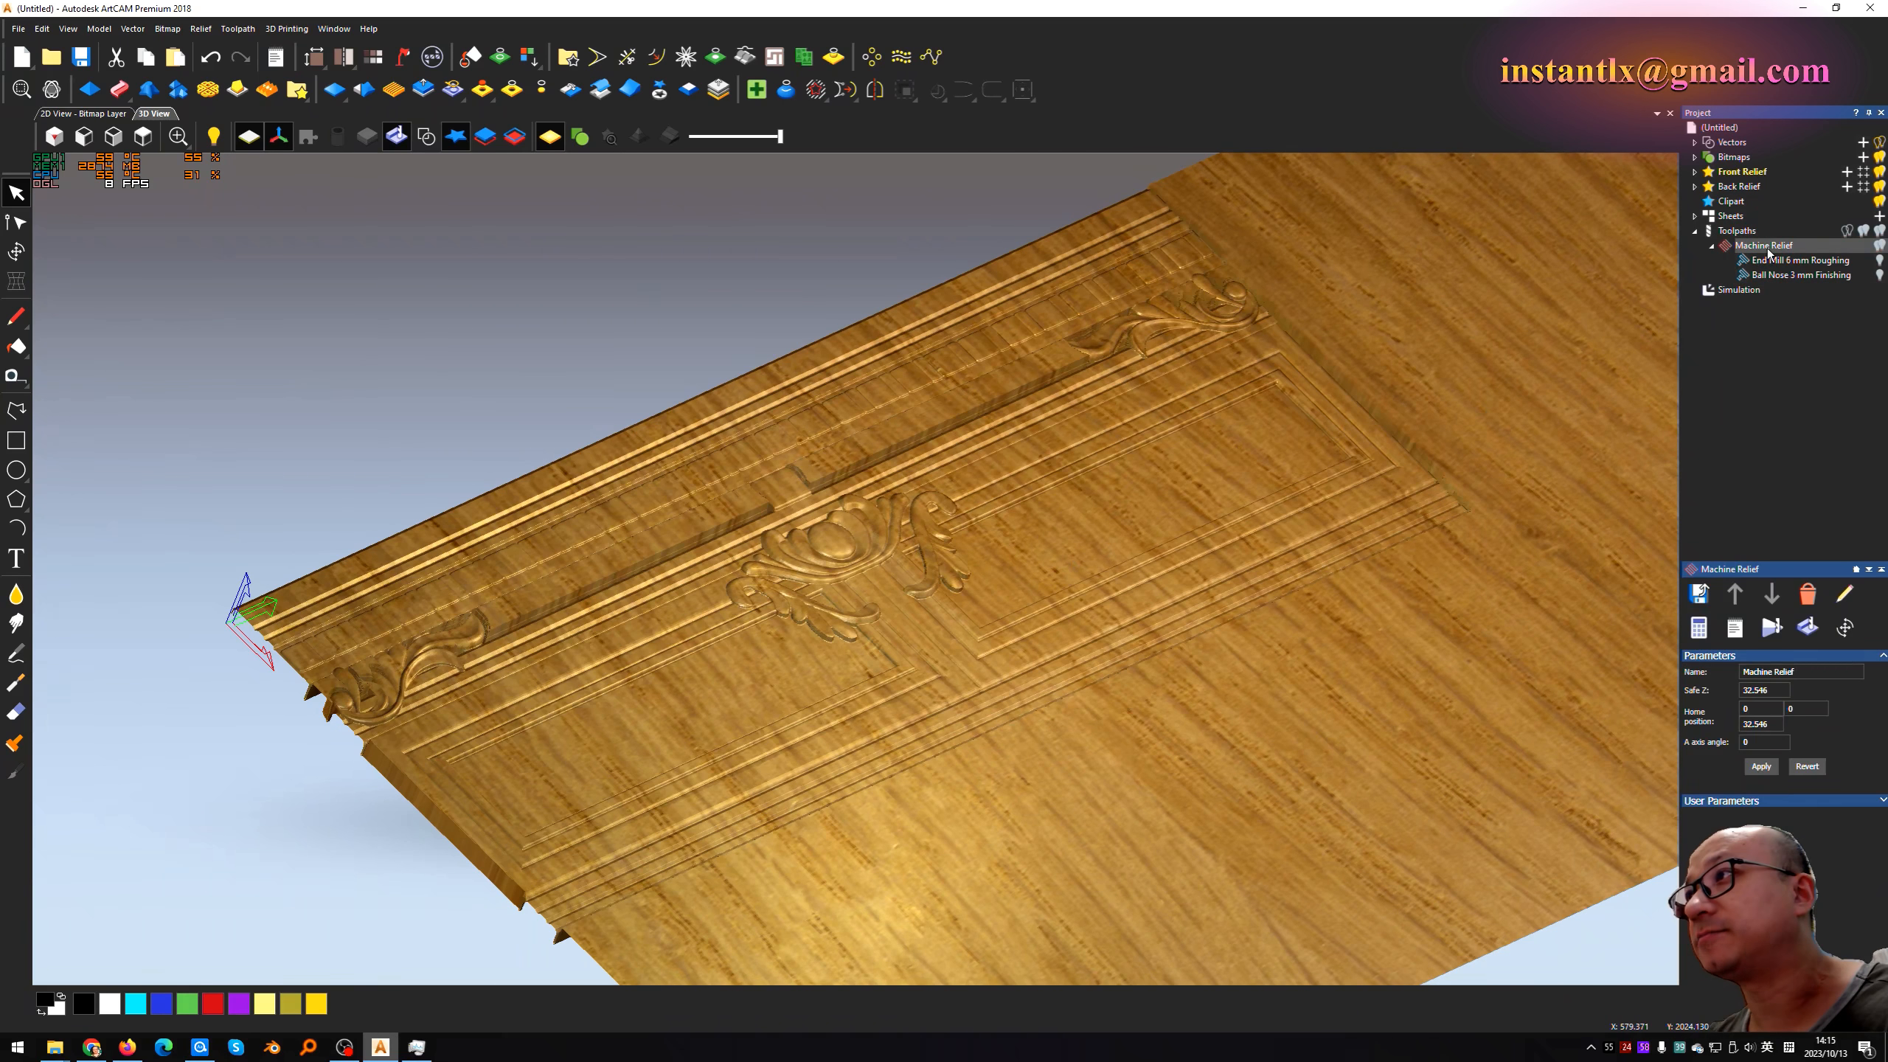
left_click(1701, 596)
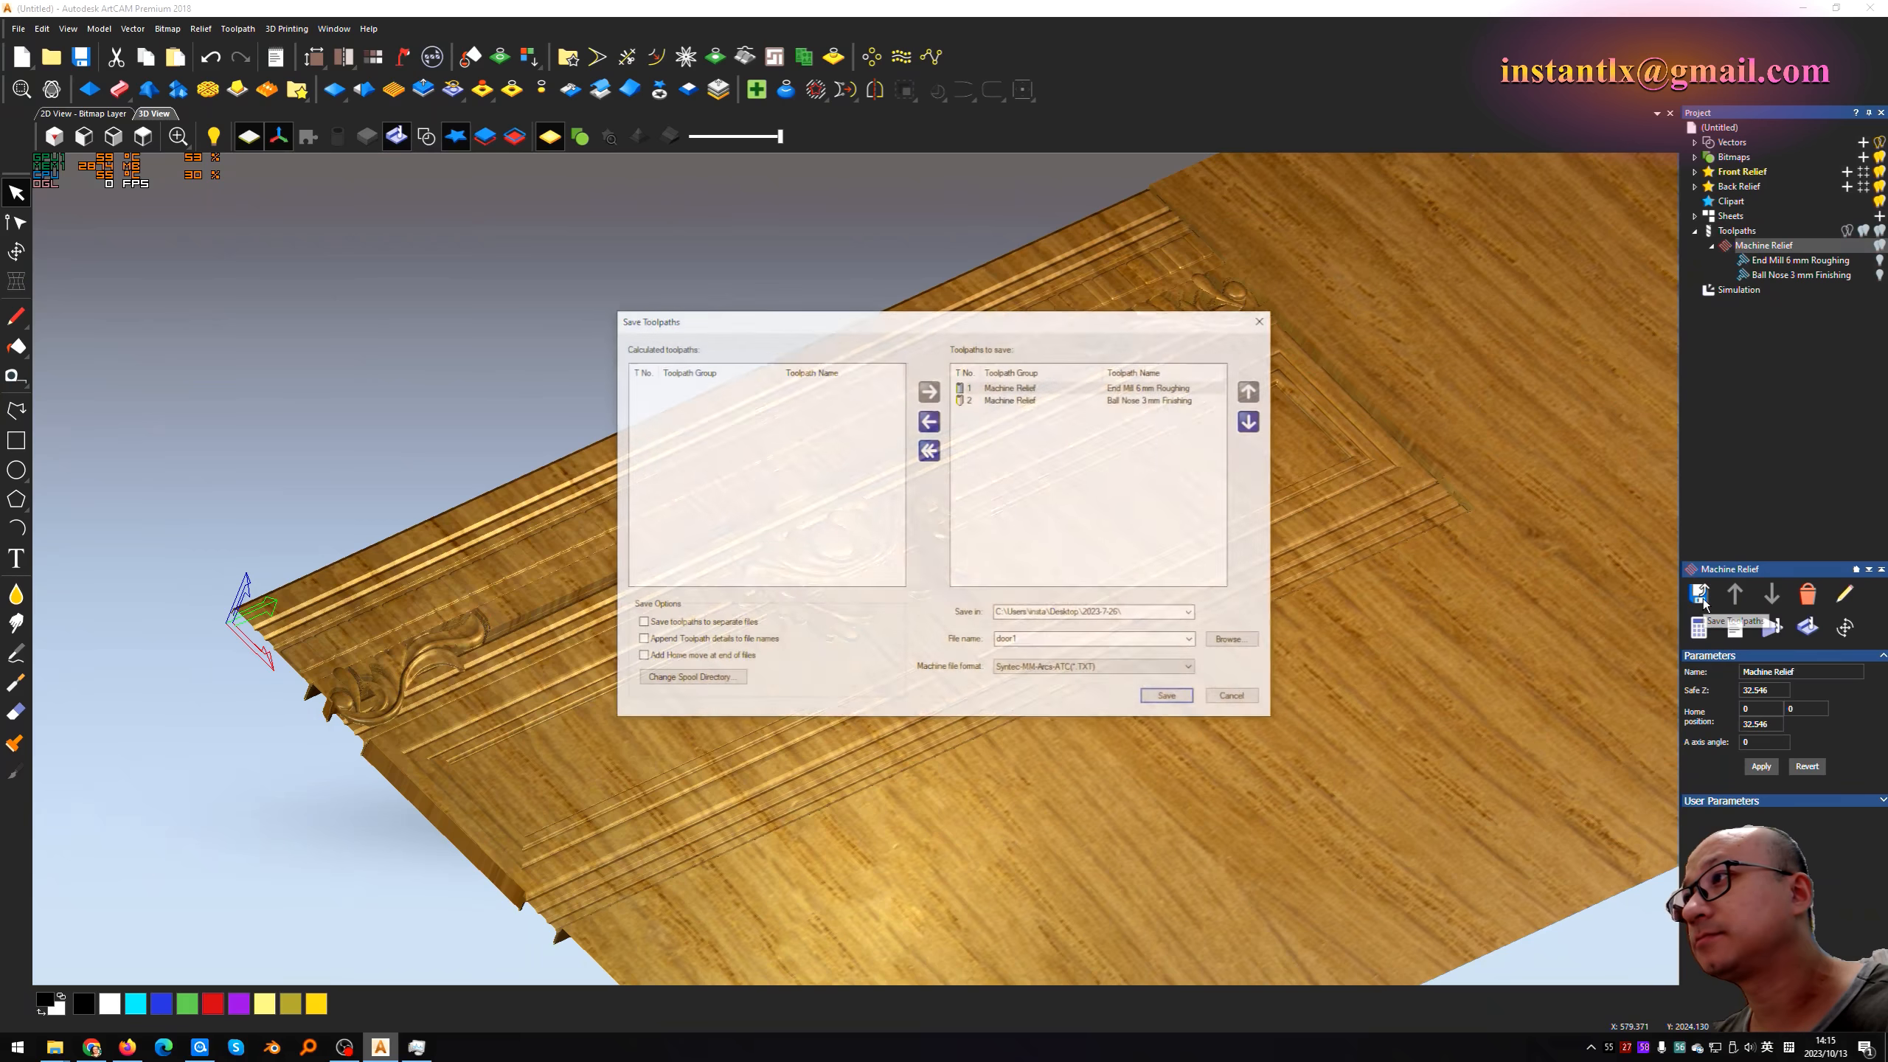
Step: Check the End Mill 6 mm Roughing and Ball Nose 3 mm Finishing entries and the available machine file formats
left_click(1016, 400)
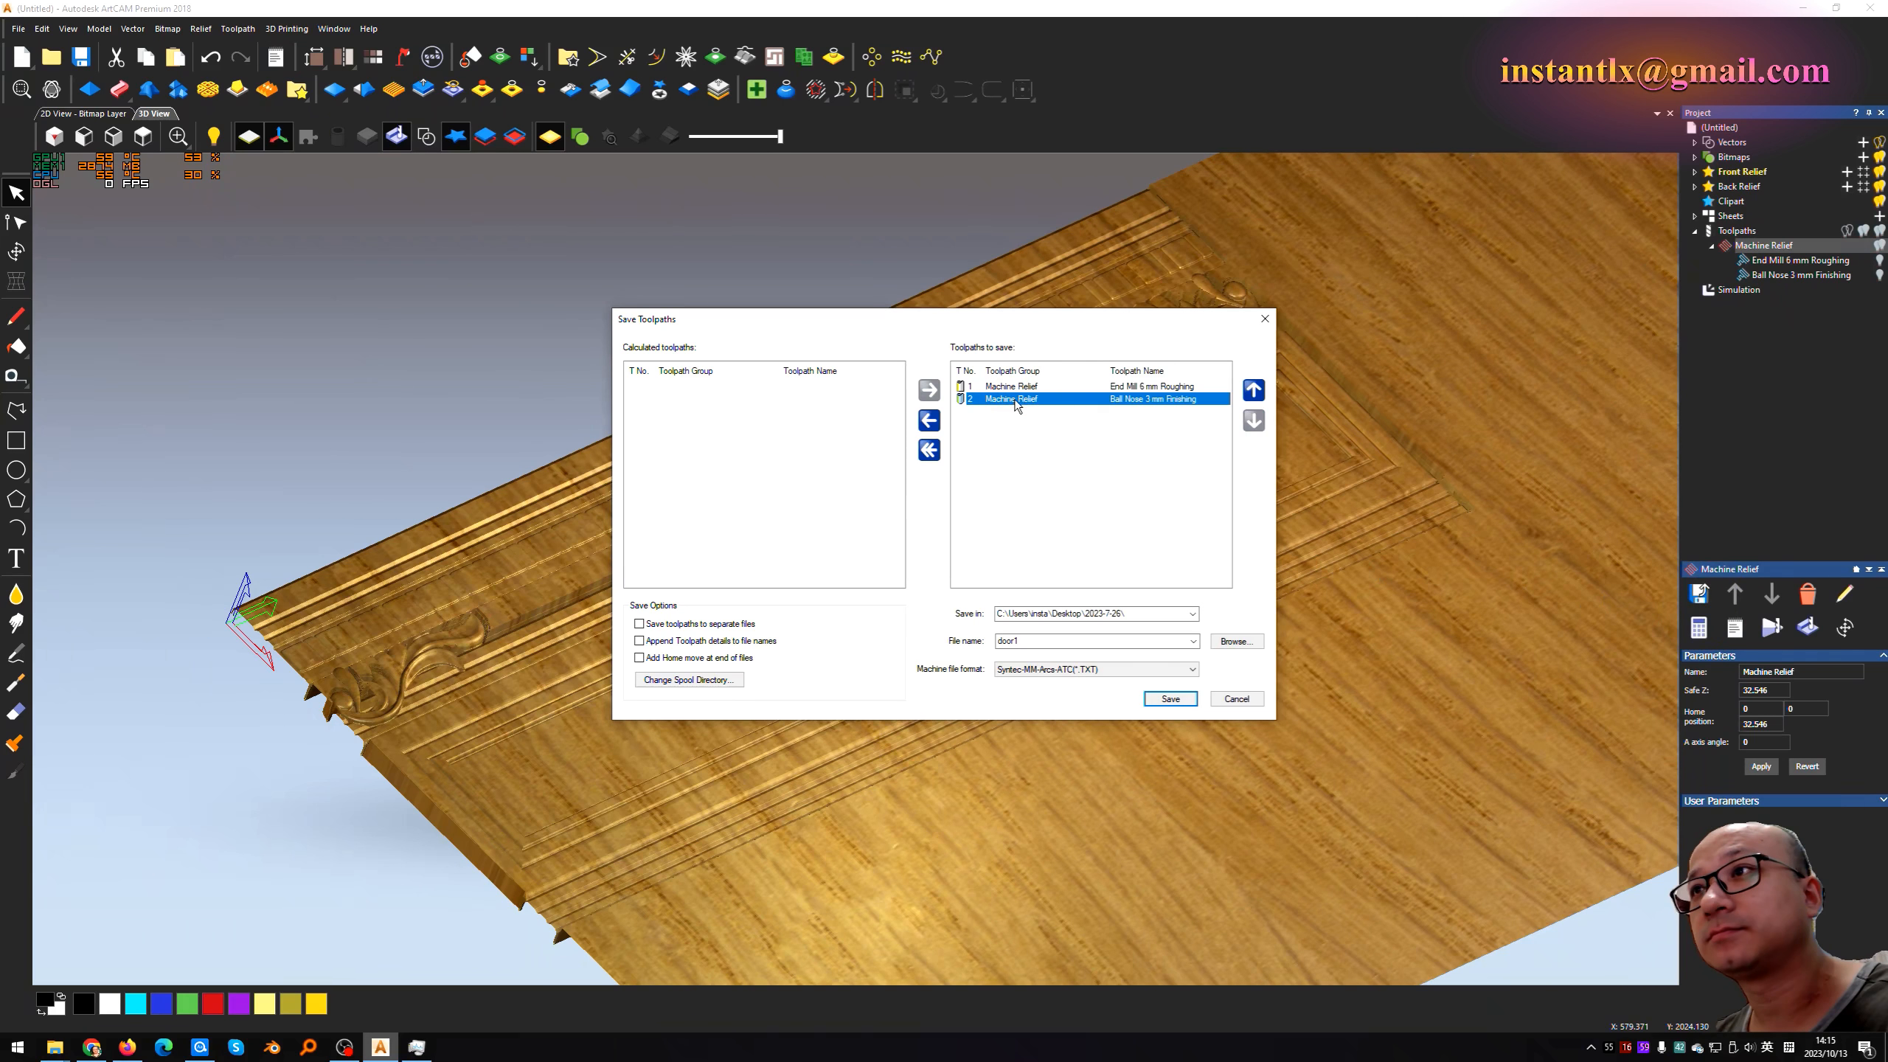
left_click(1028, 387)
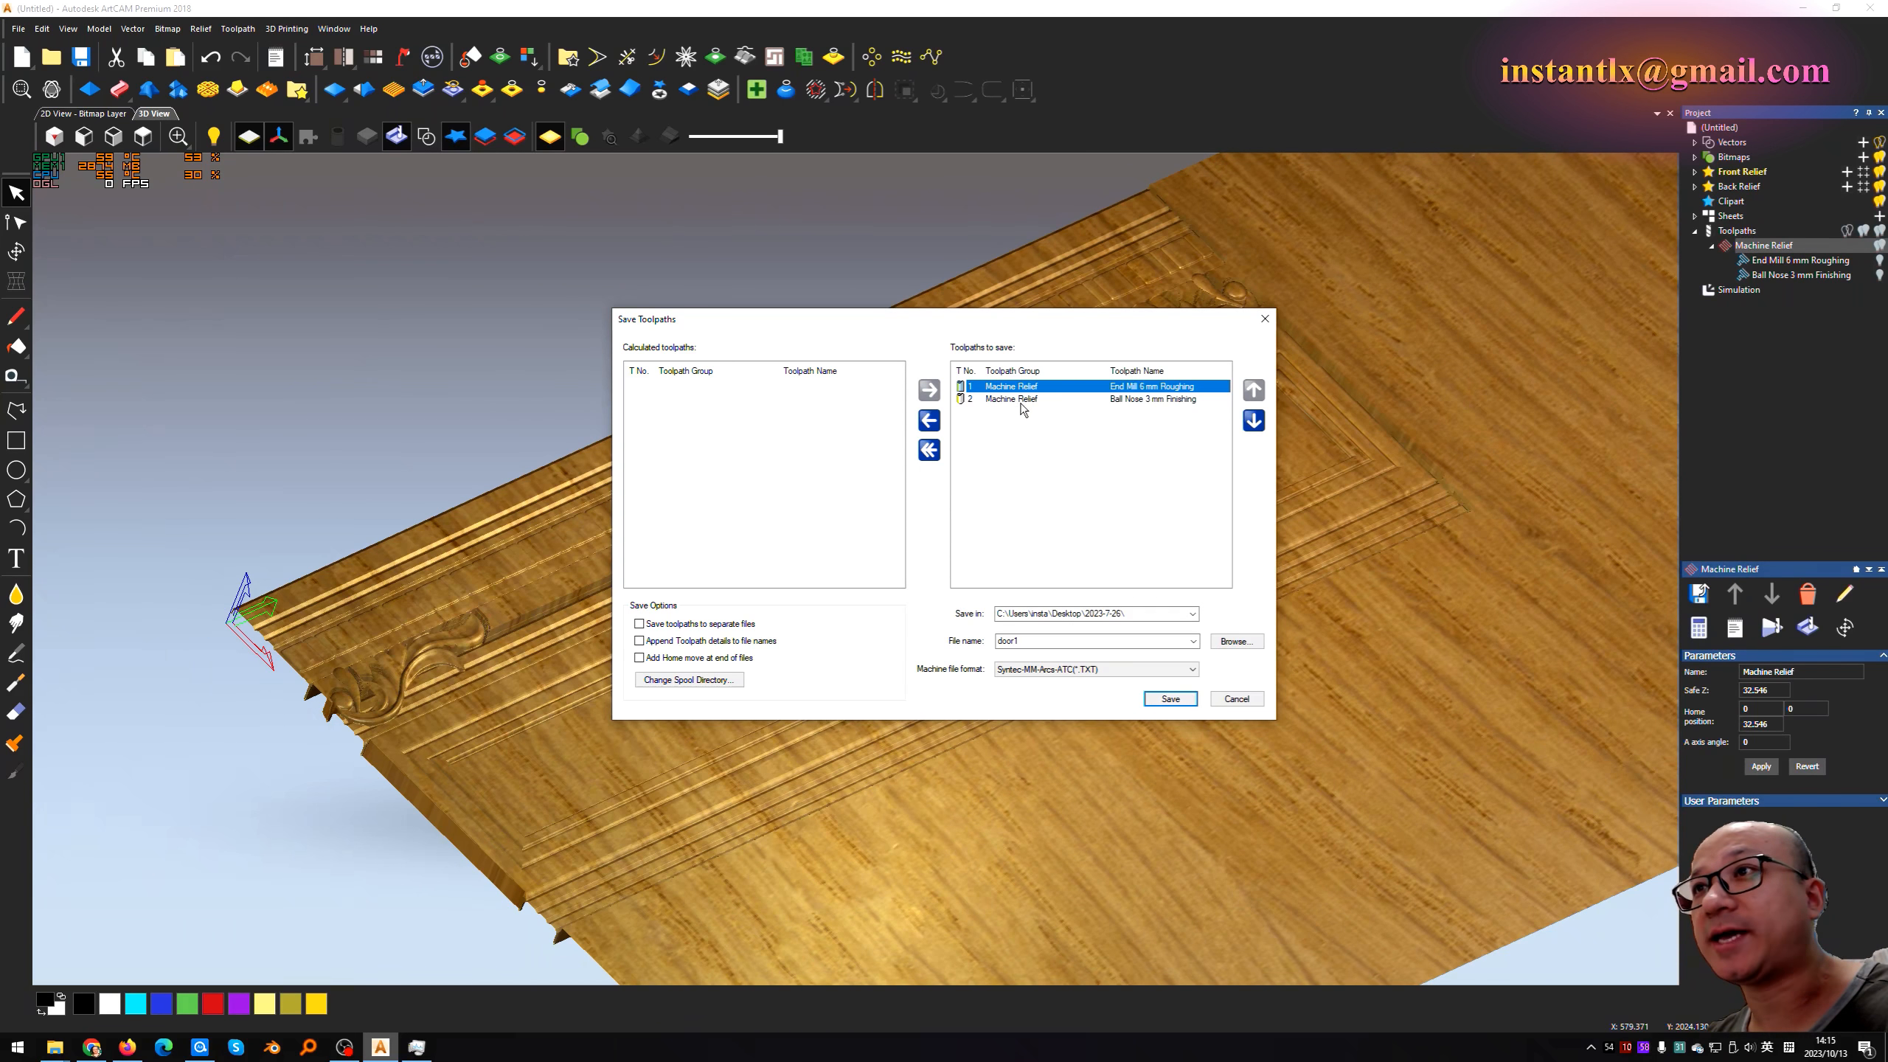
left_click(1020, 402)
left_click(1022, 391)
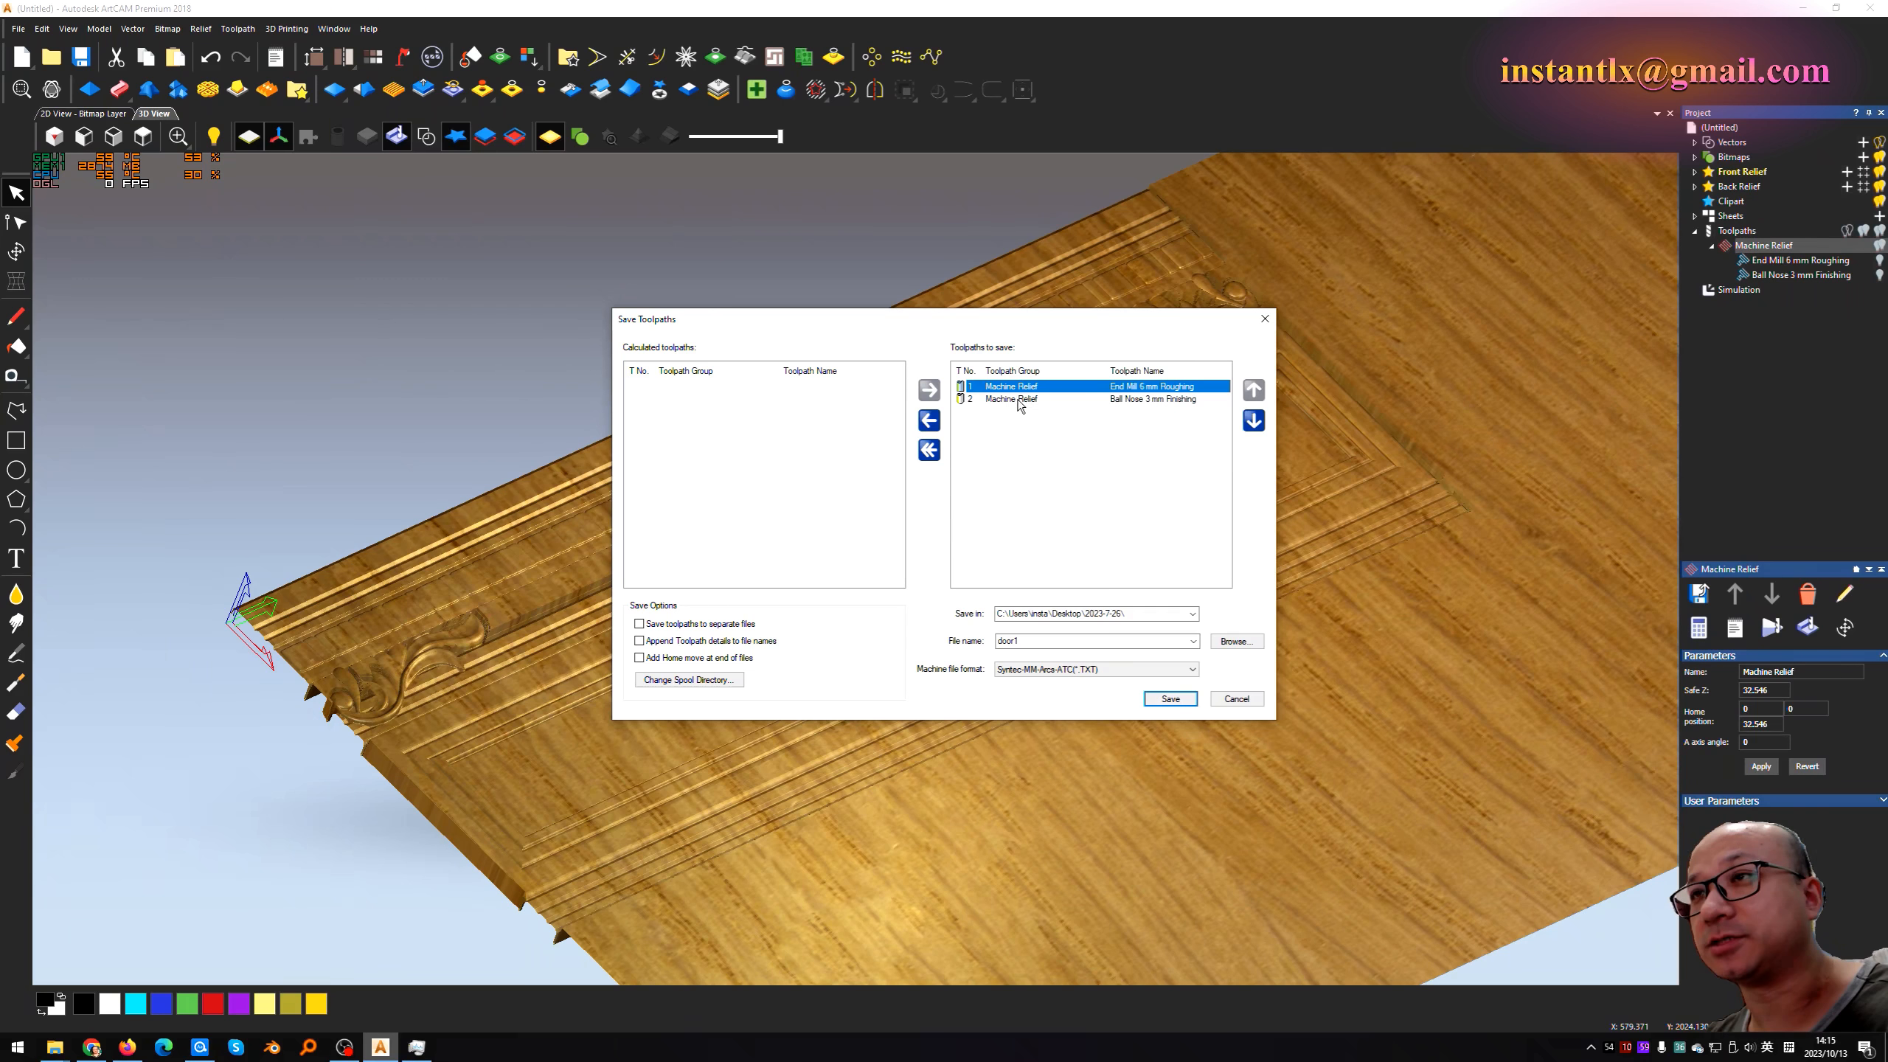
left_click(1019, 401)
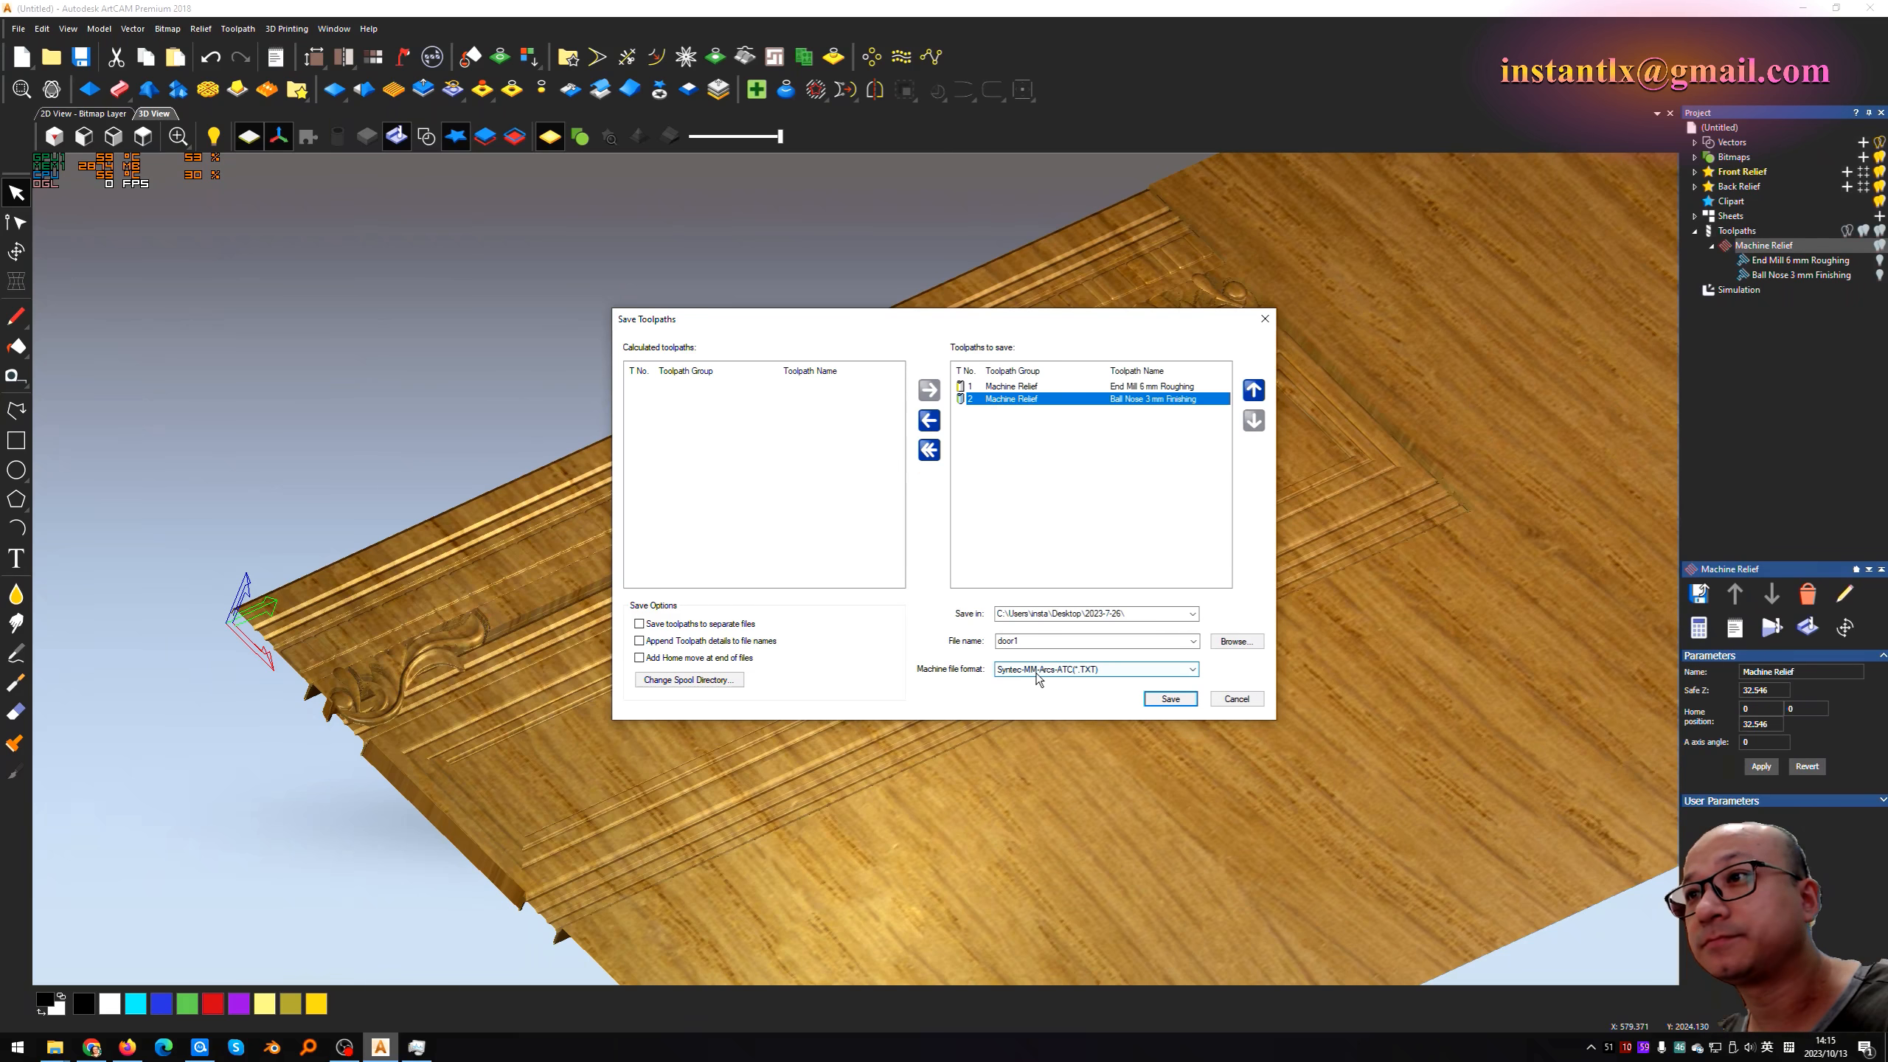
left_click(1090, 672)
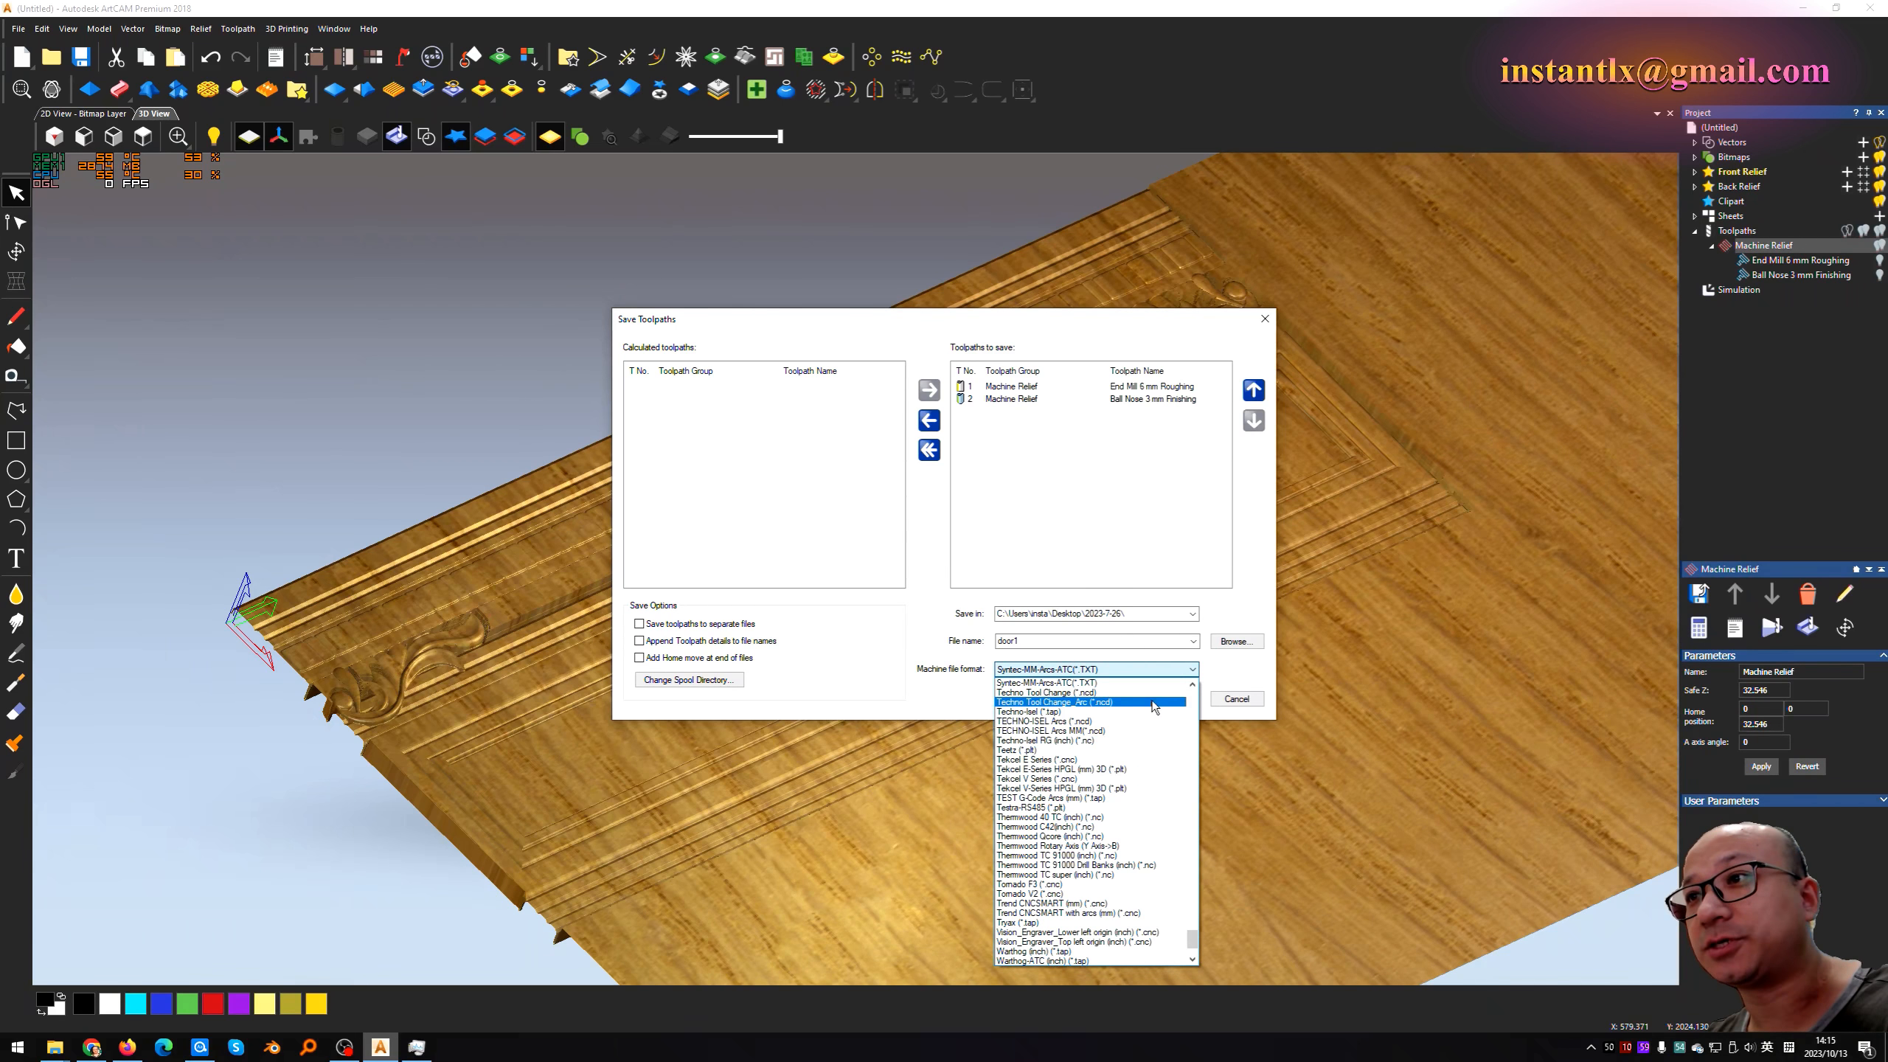
left_click(1238, 679)
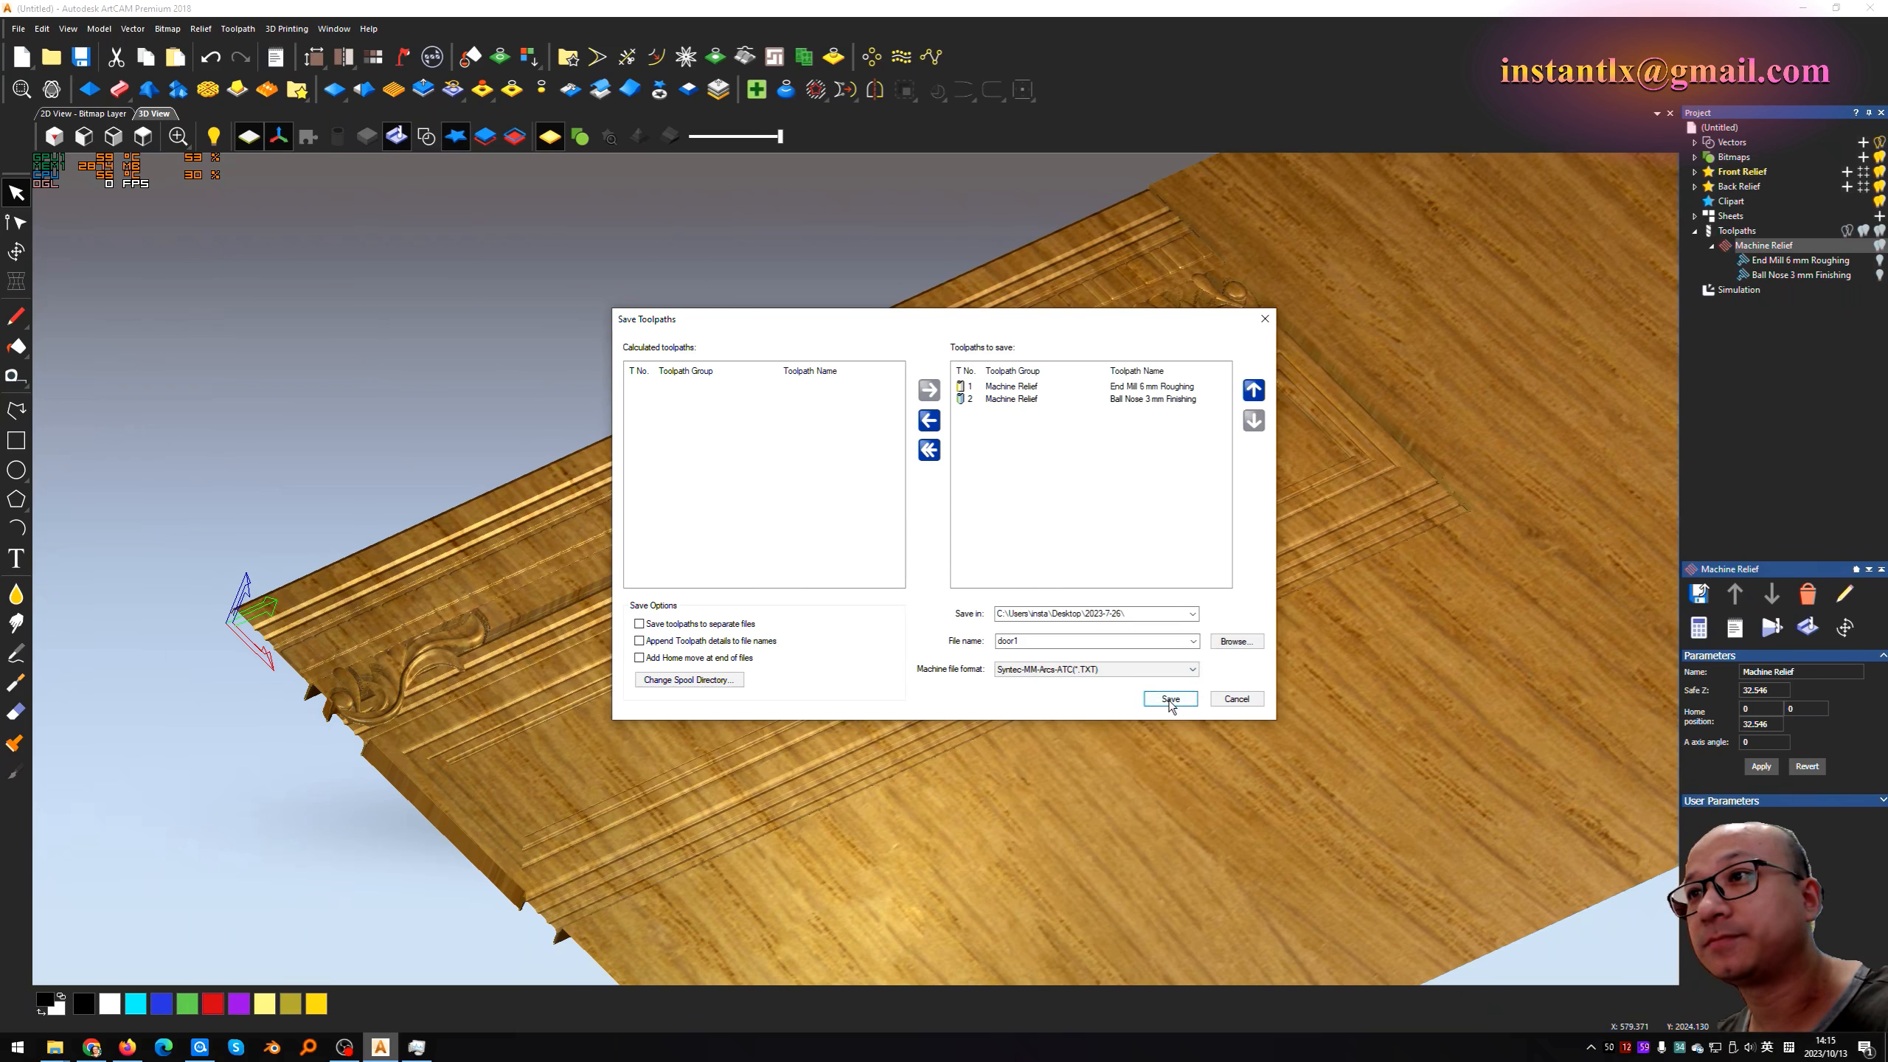
Step: Save both Machine Relief toolpaths under the file name bed in the Desktop folder 2023-7-26
double_click(1037, 640)
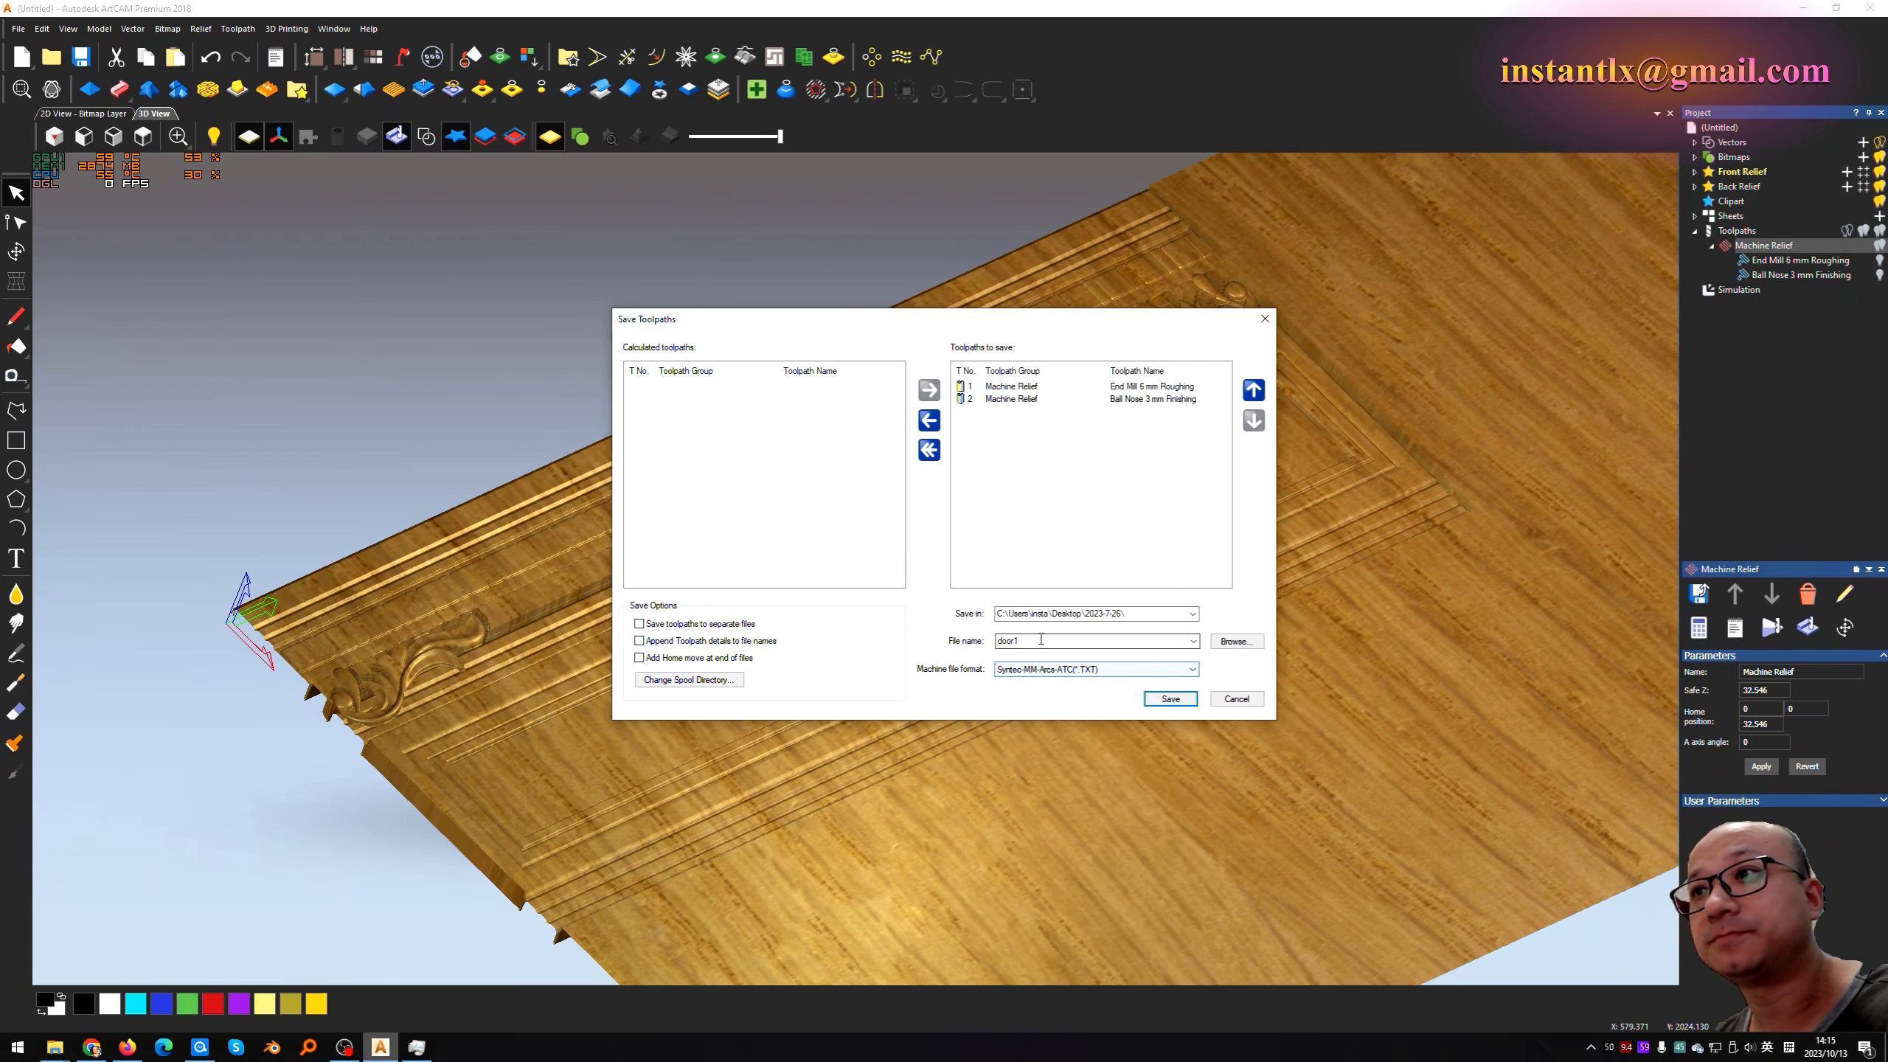
type("bed")
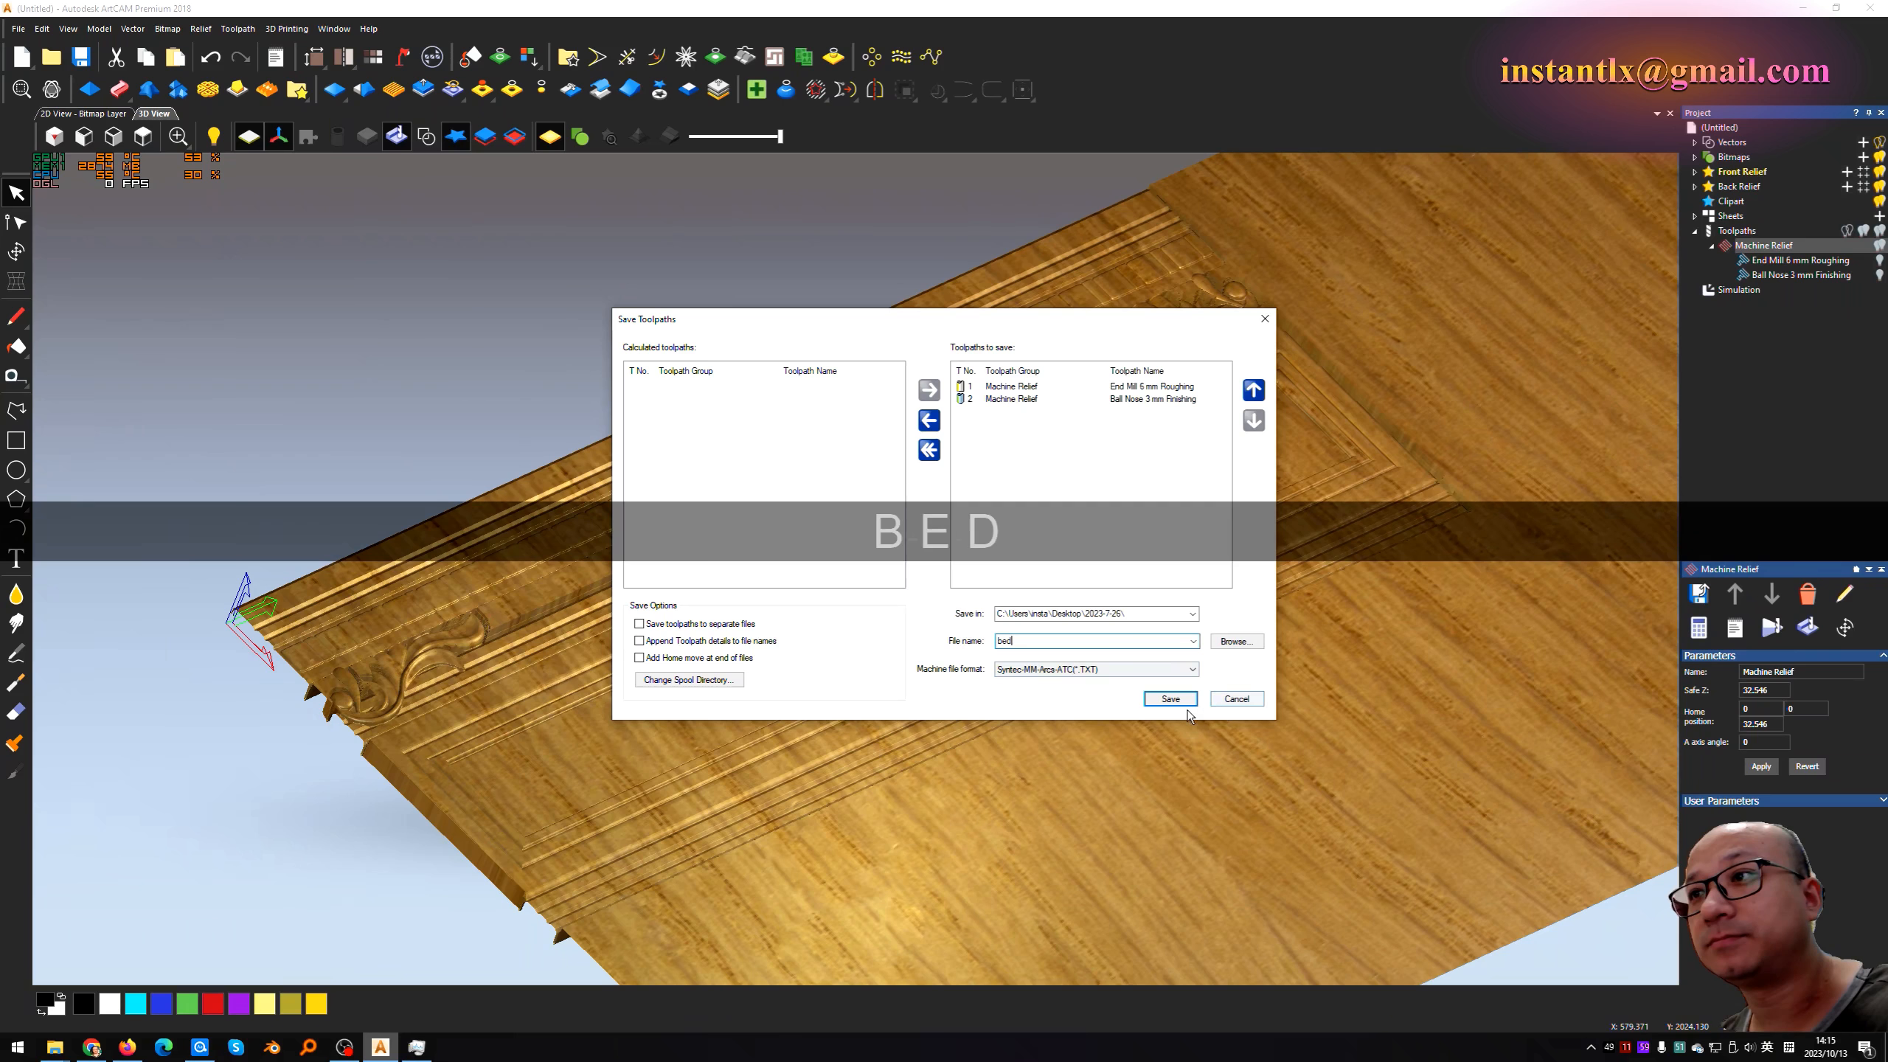
left_click(1193, 614)
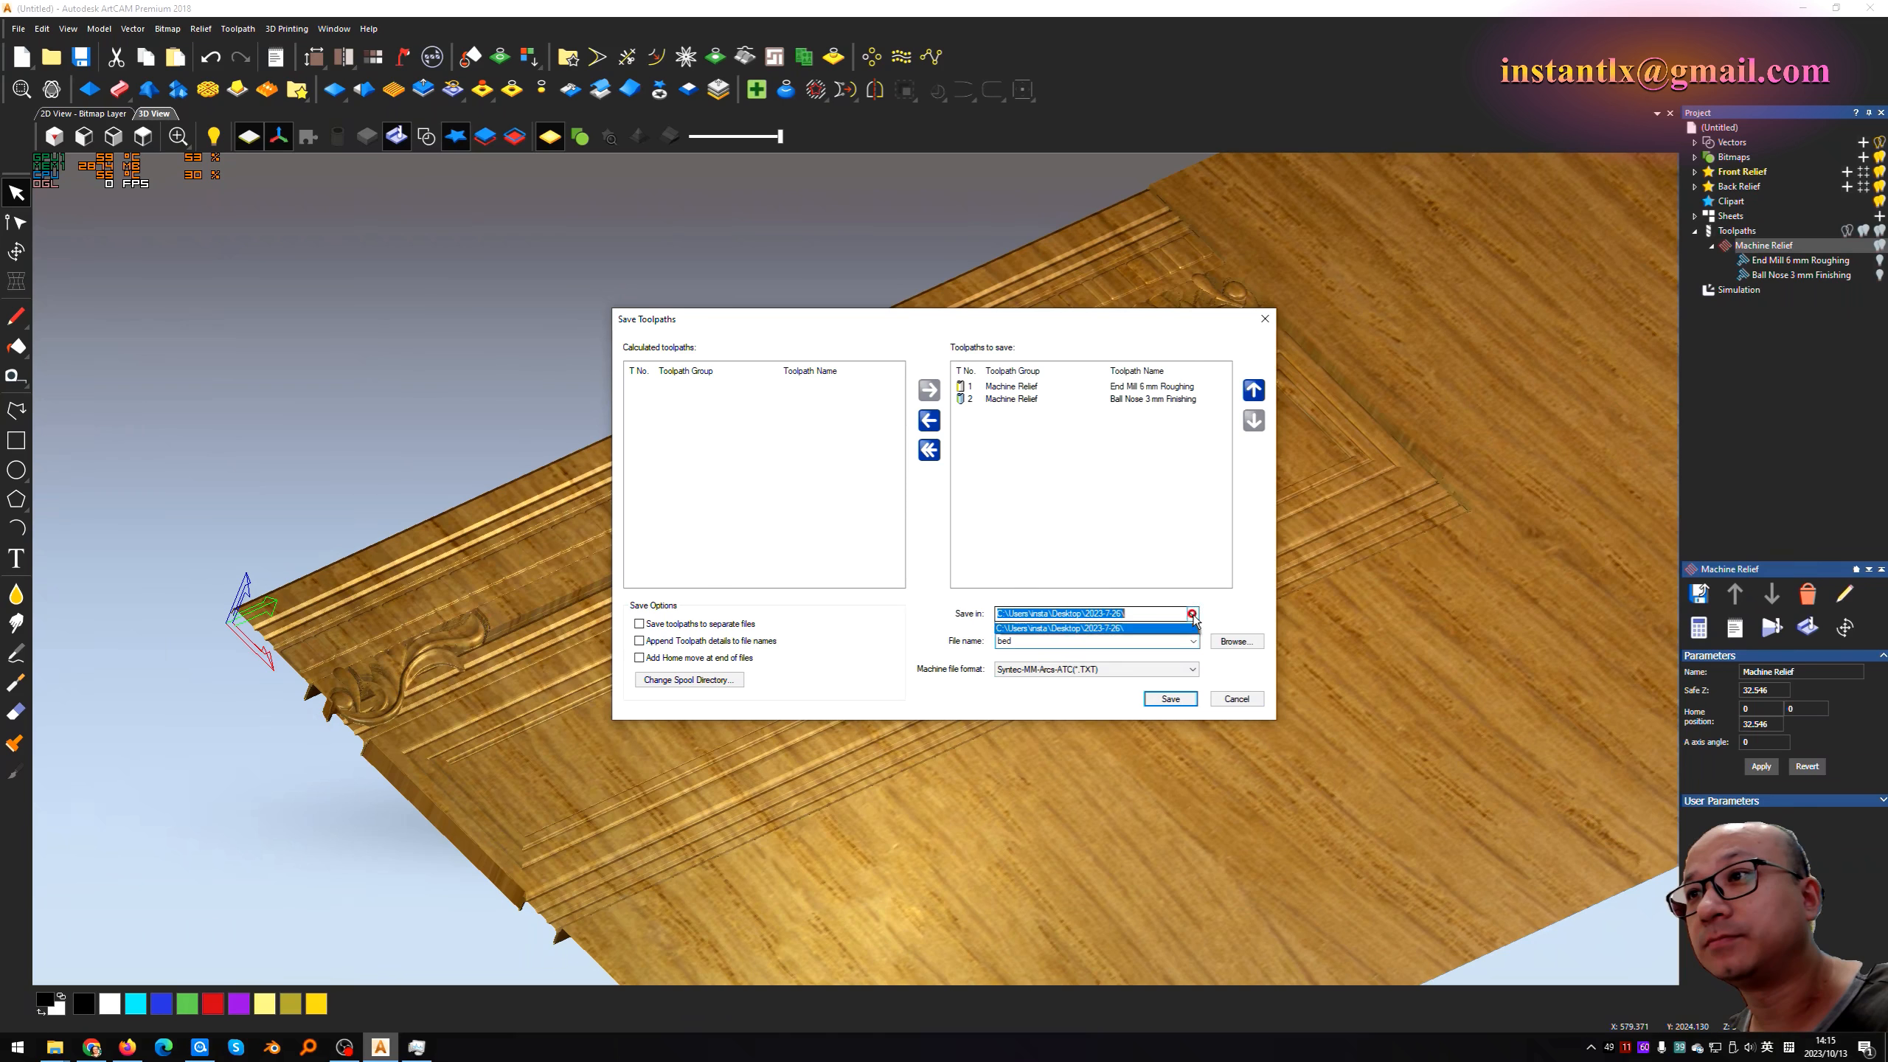
left_click(1193, 613)
left_click(1236, 641)
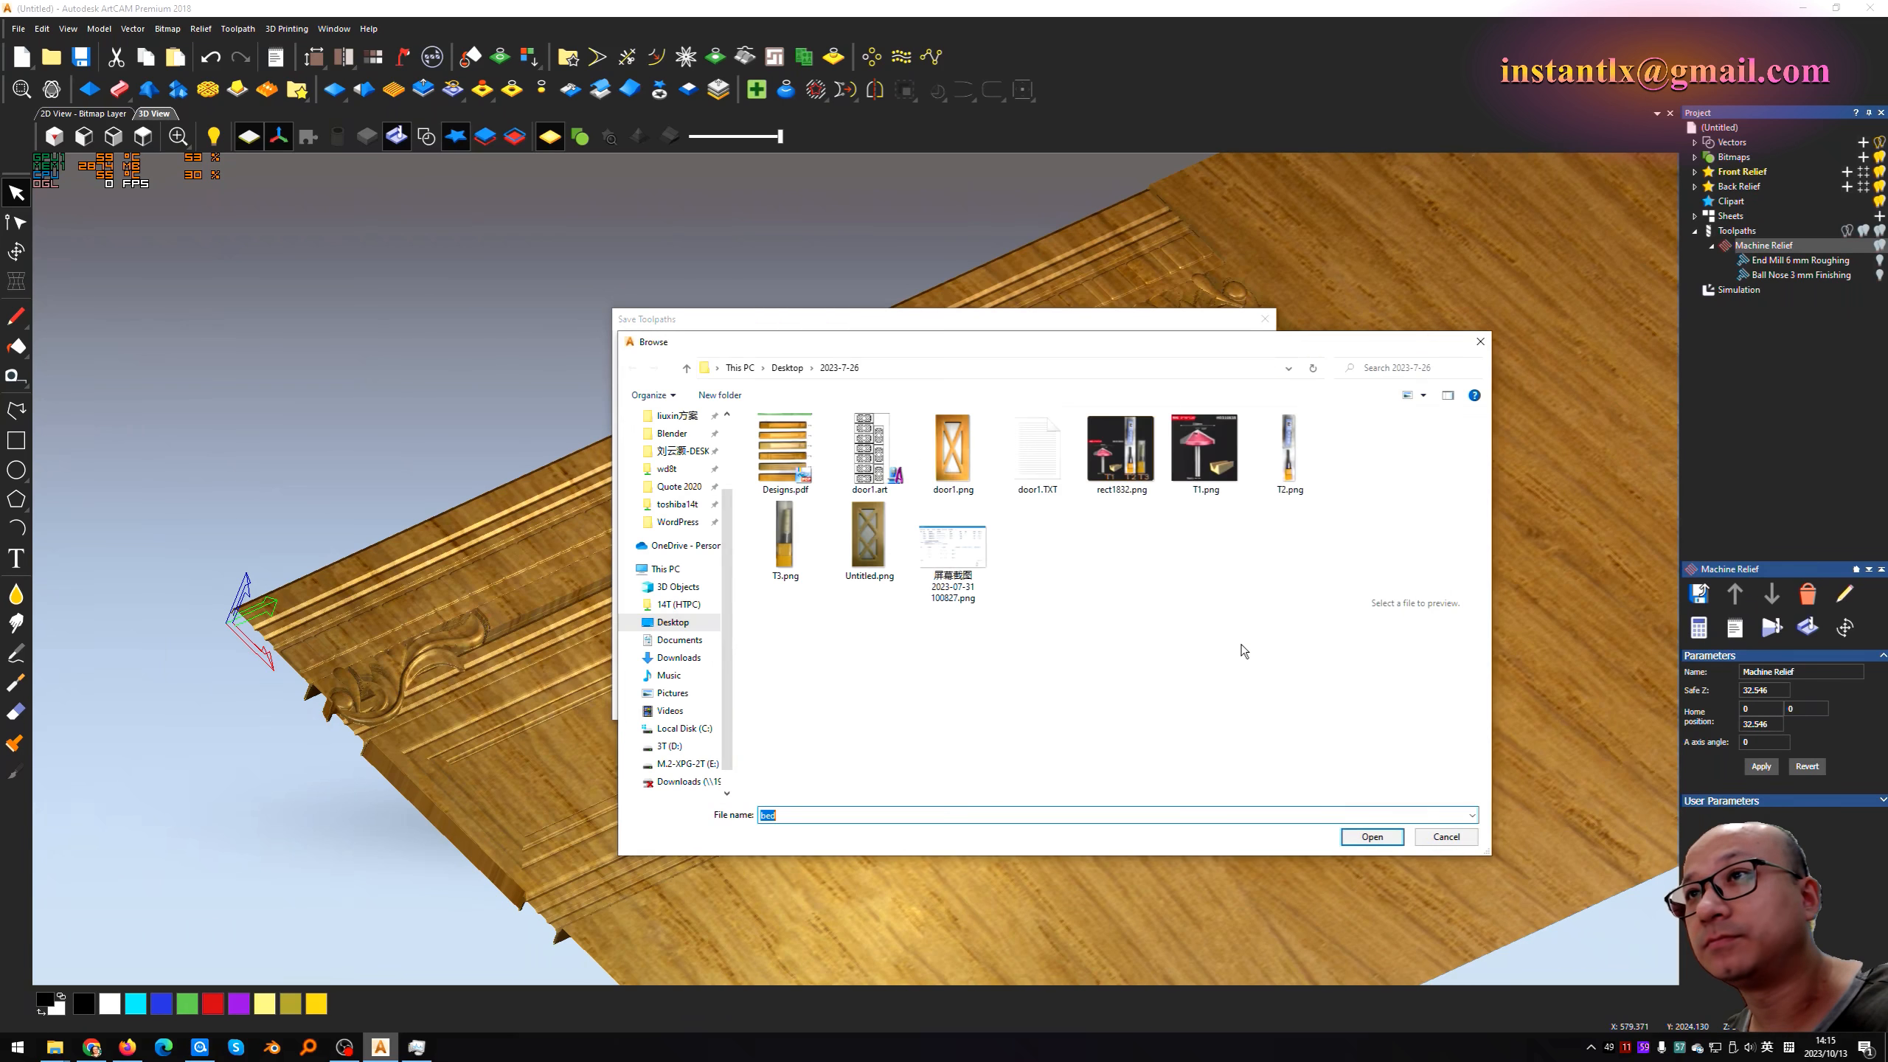
left_click(787, 367)
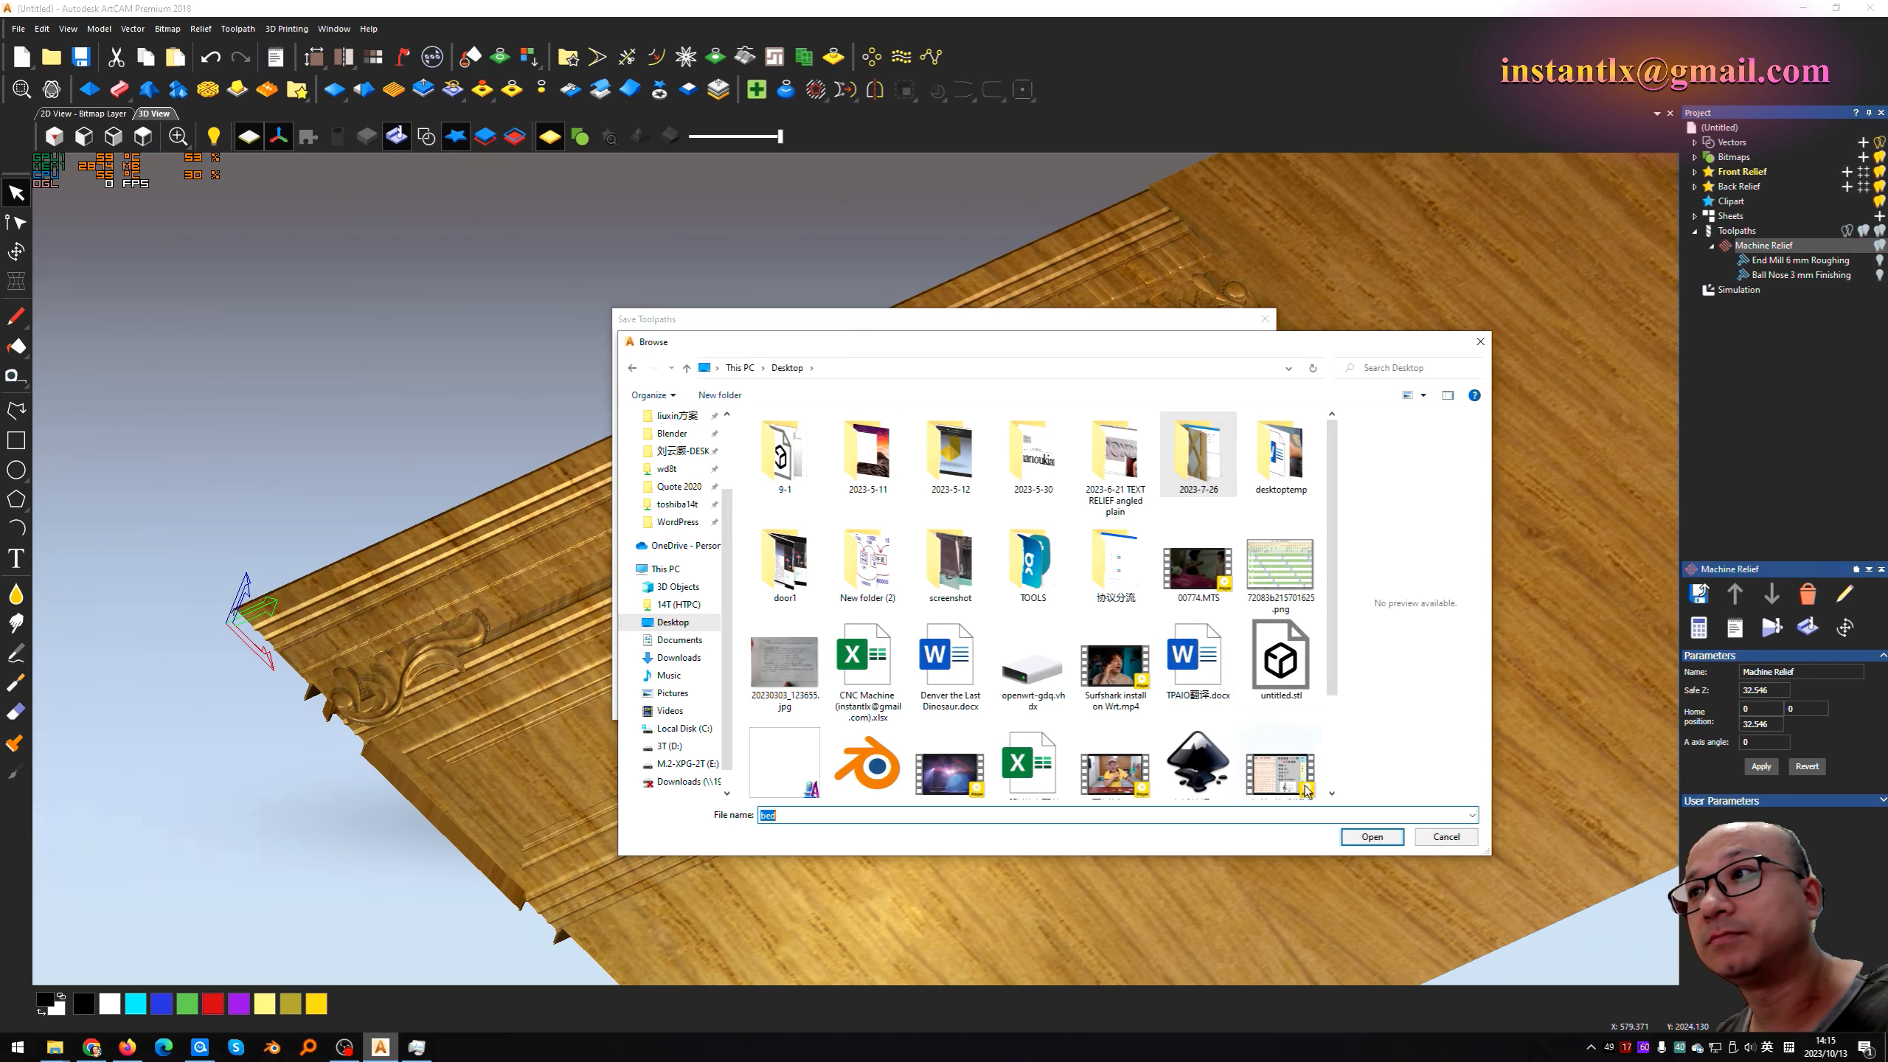
left_click(1380, 838)
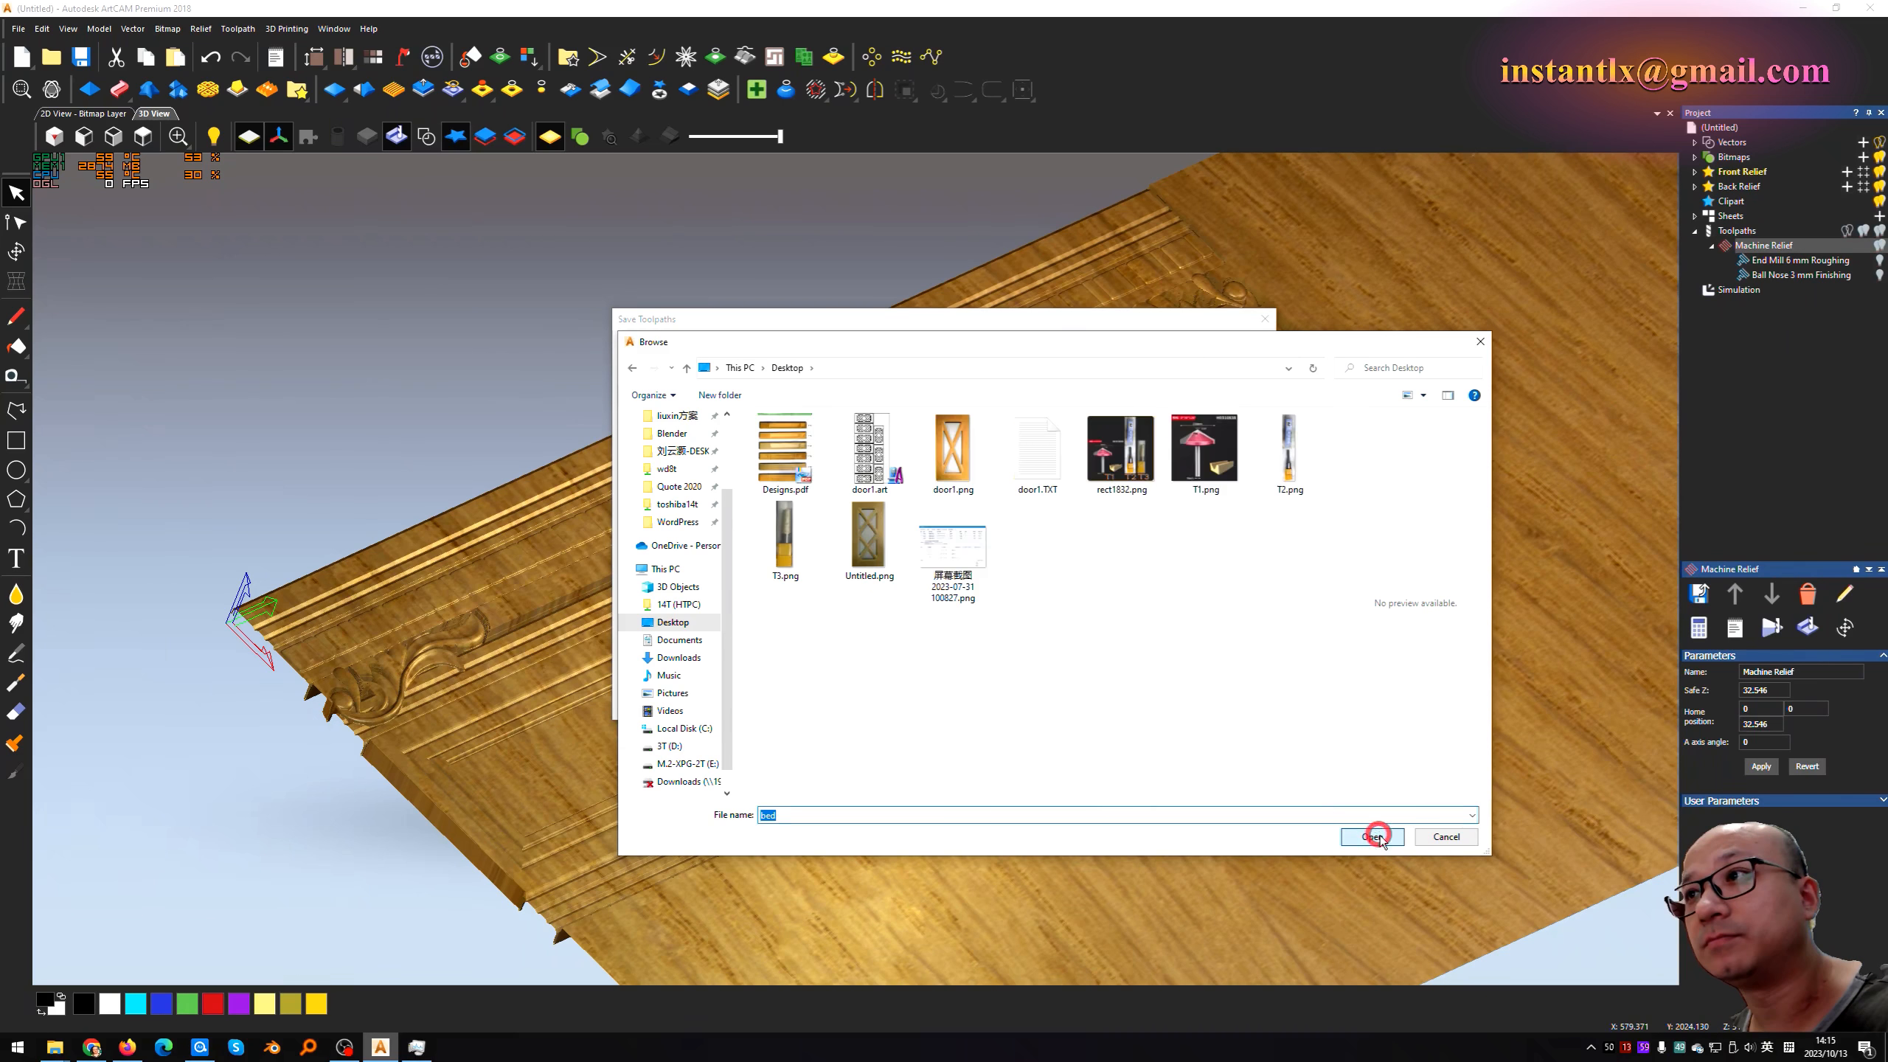
left_click(1372, 838)
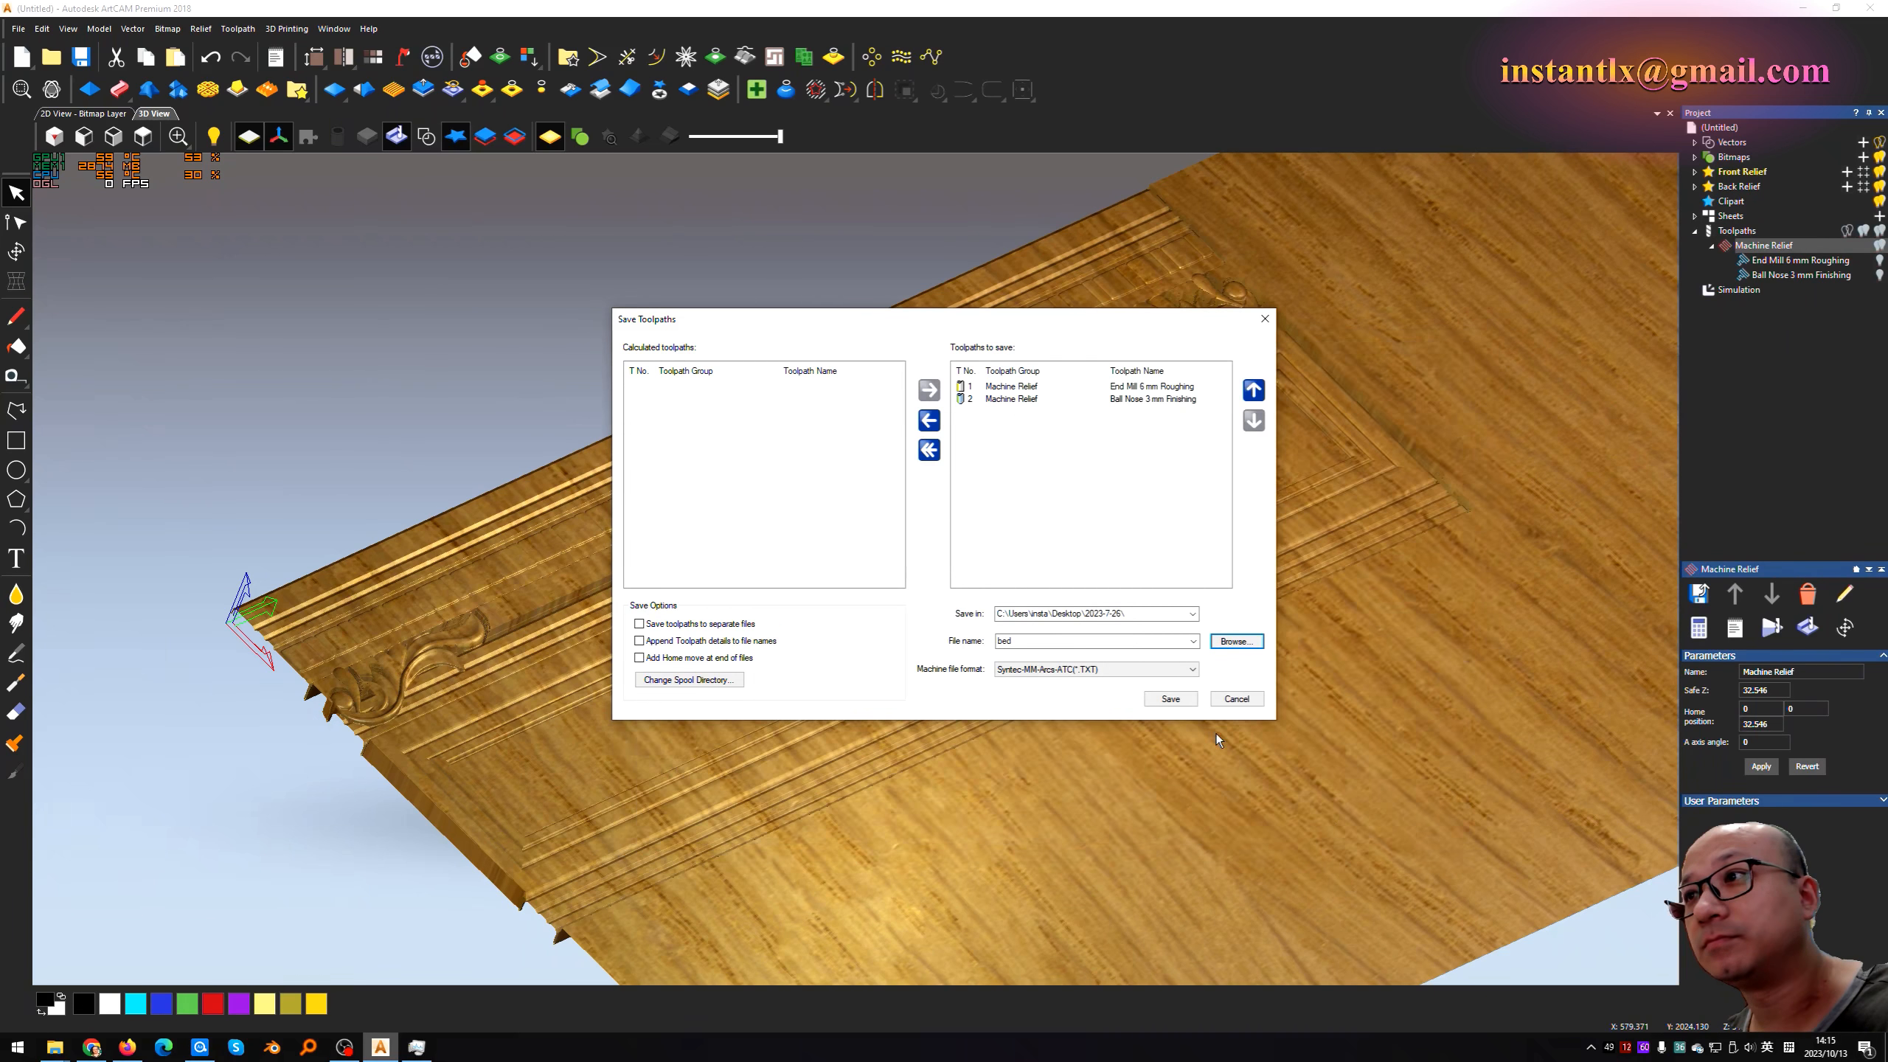
left_click(1169, 698)
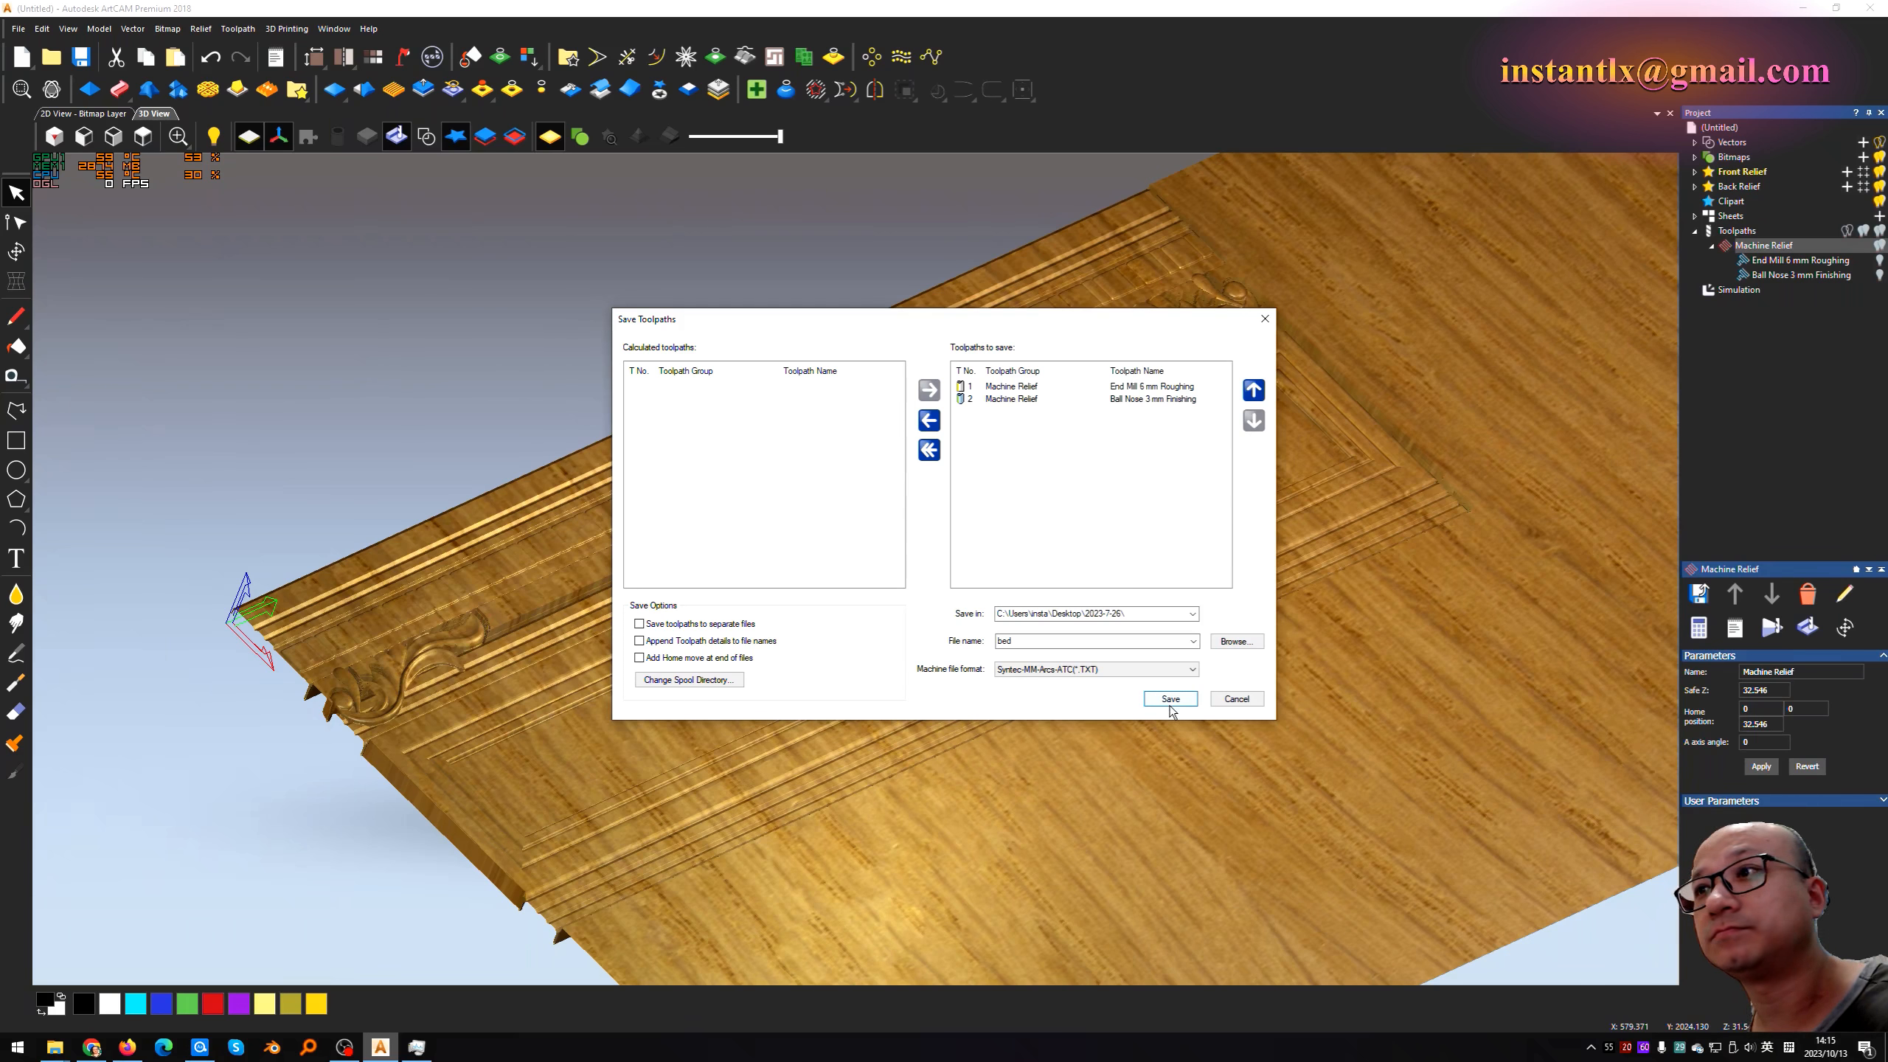
Step: Try saving the bed toolpath file again, decline overwriting it, and close the Save Toolpaths dialog
left_click(1170, 703)
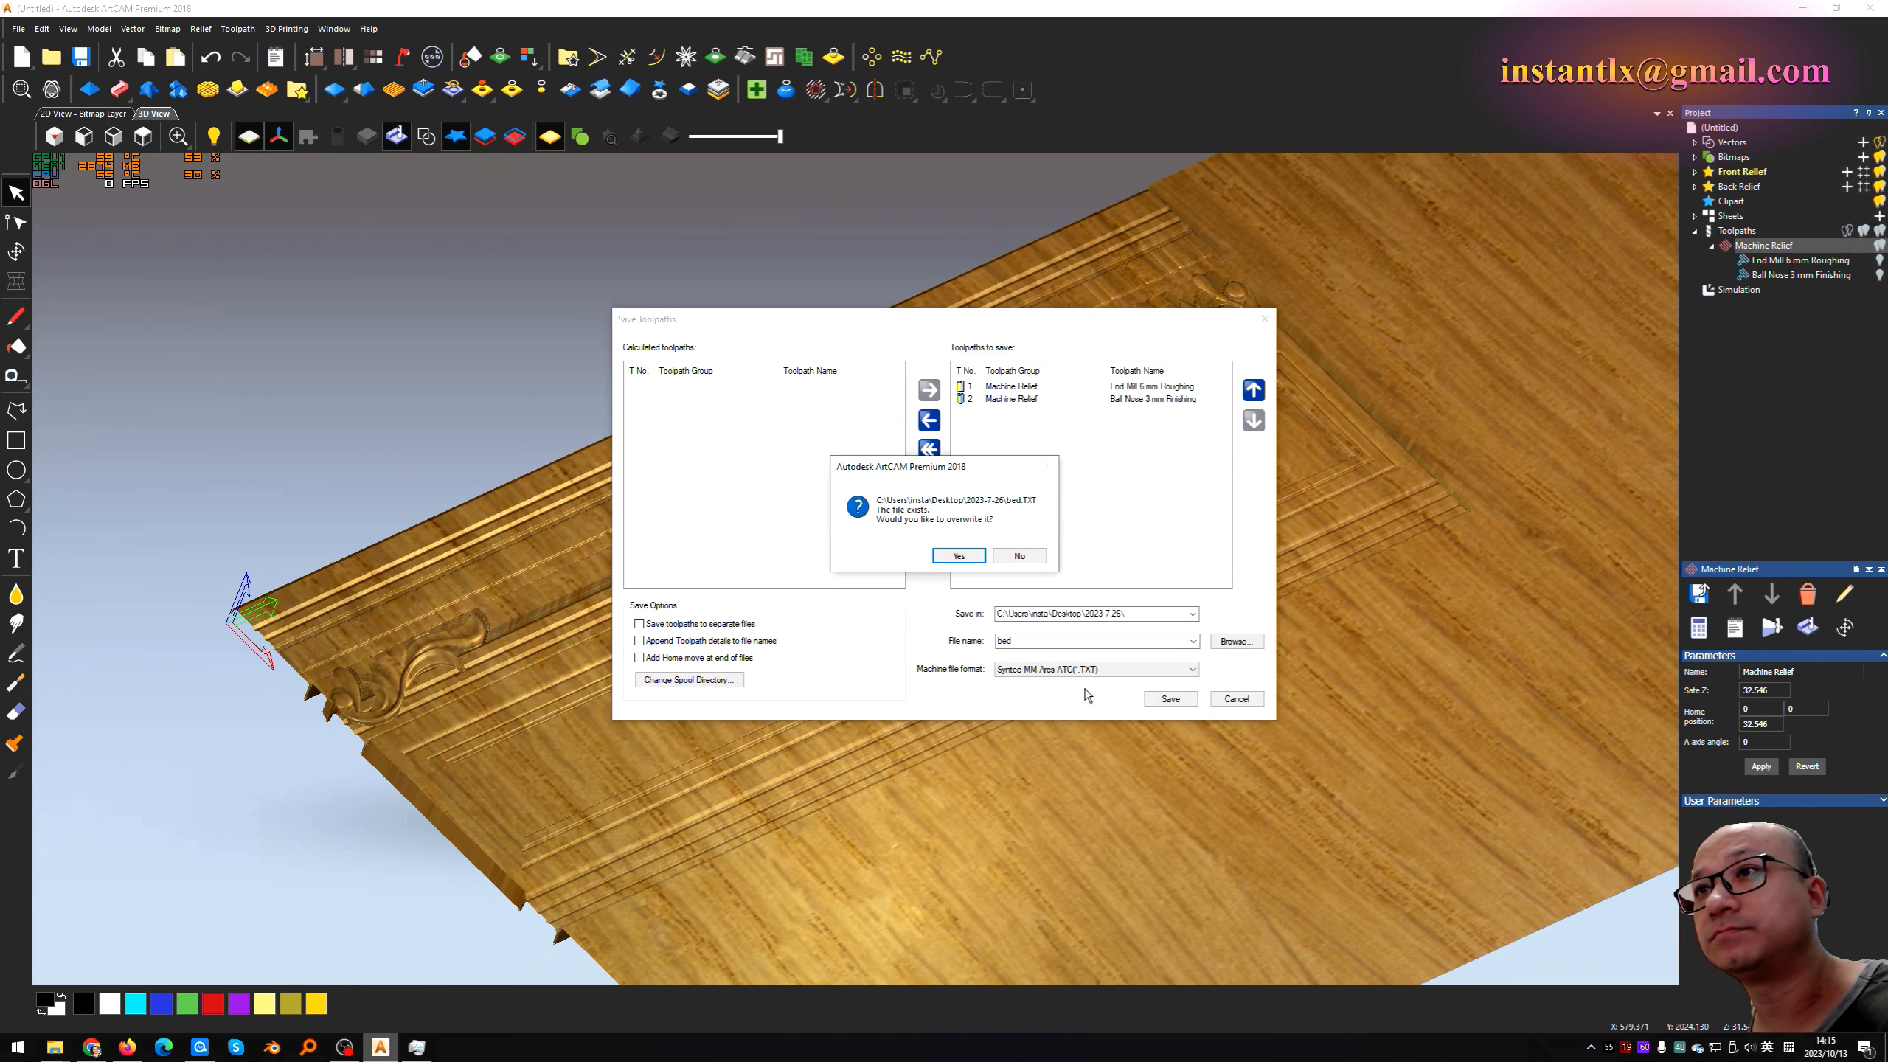
left_click(1027, 561)
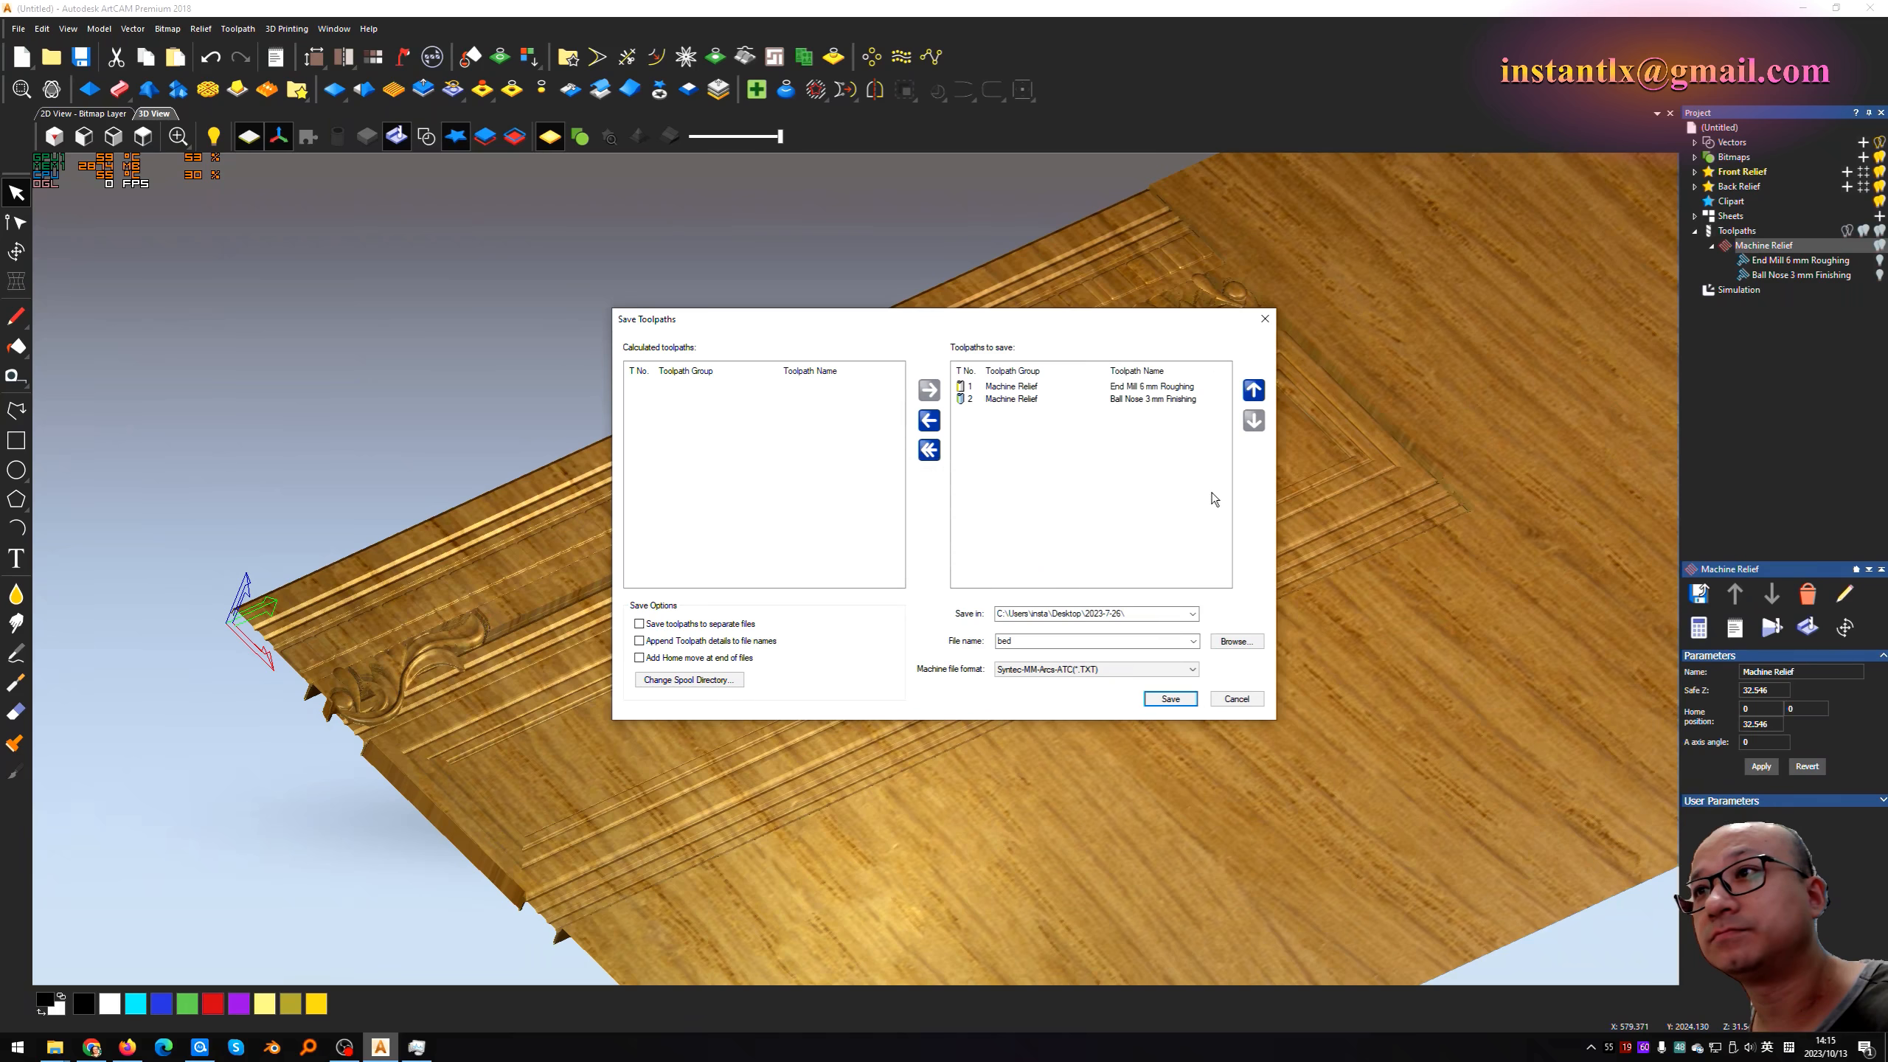
left_click(1265, 320)
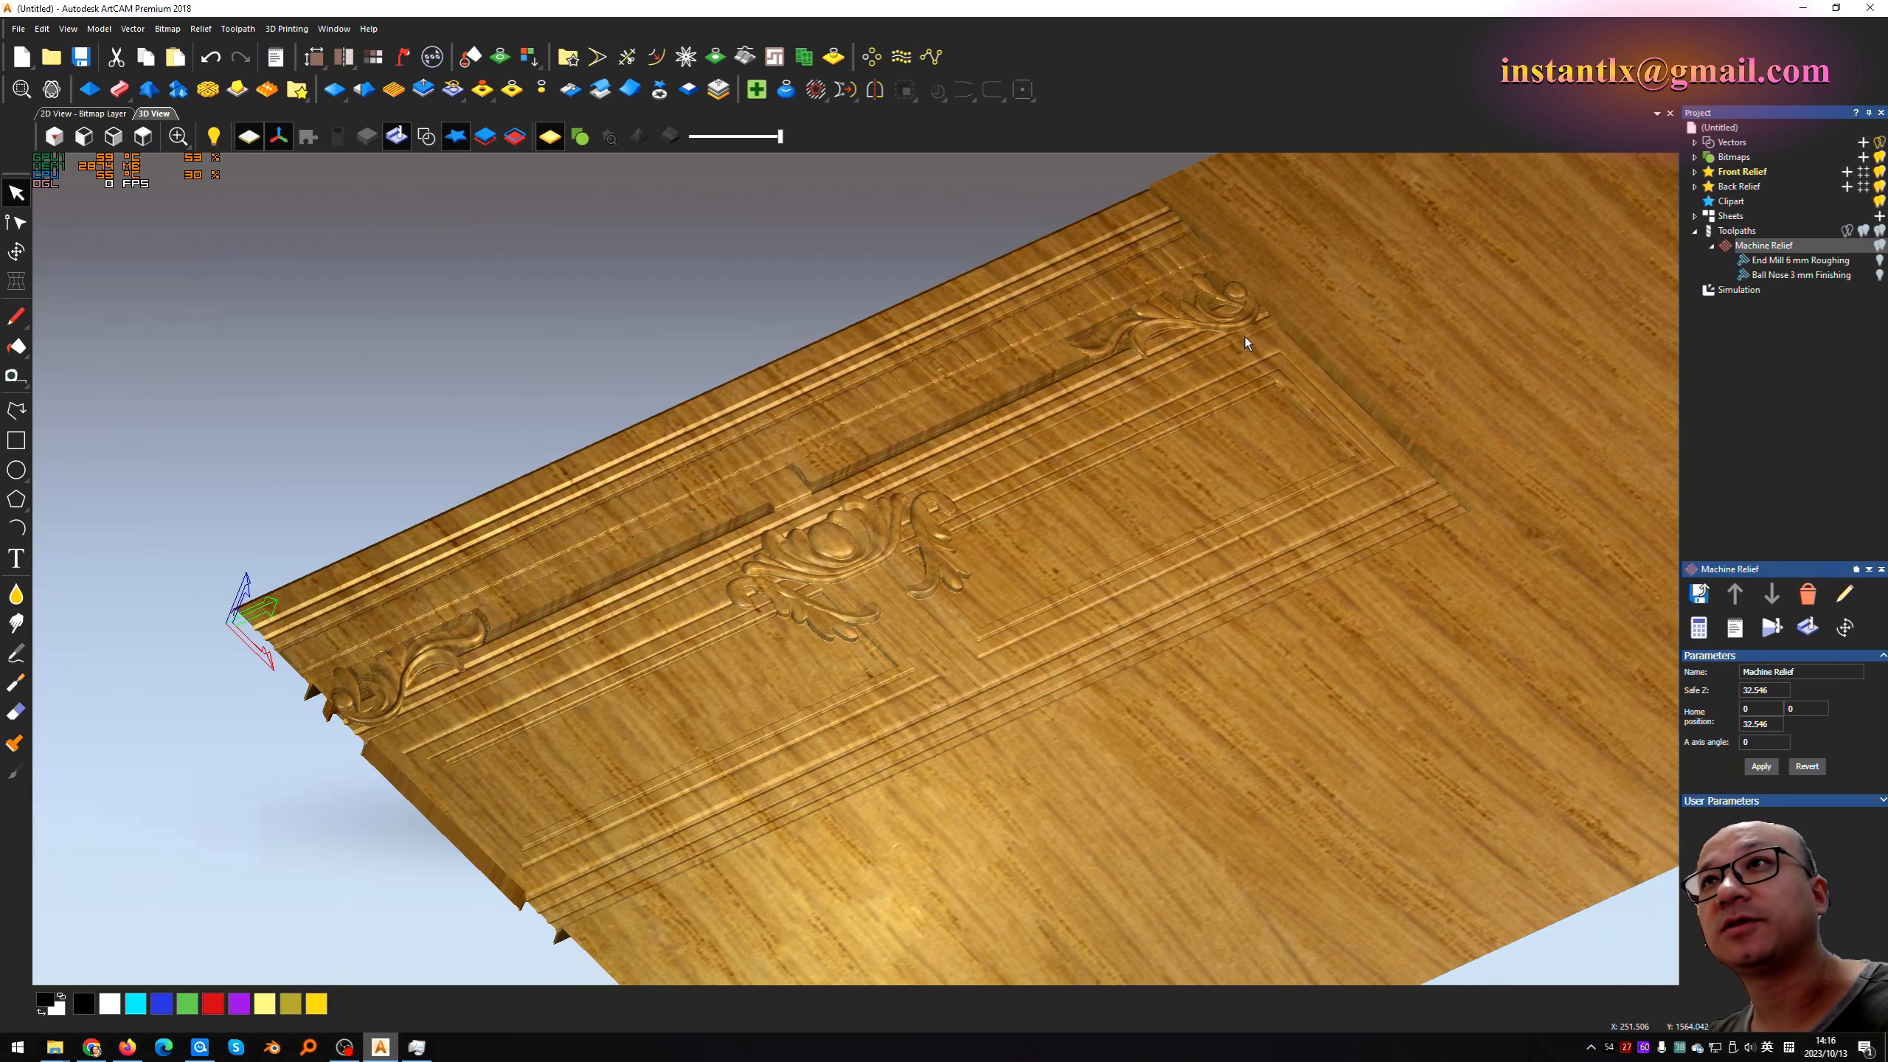